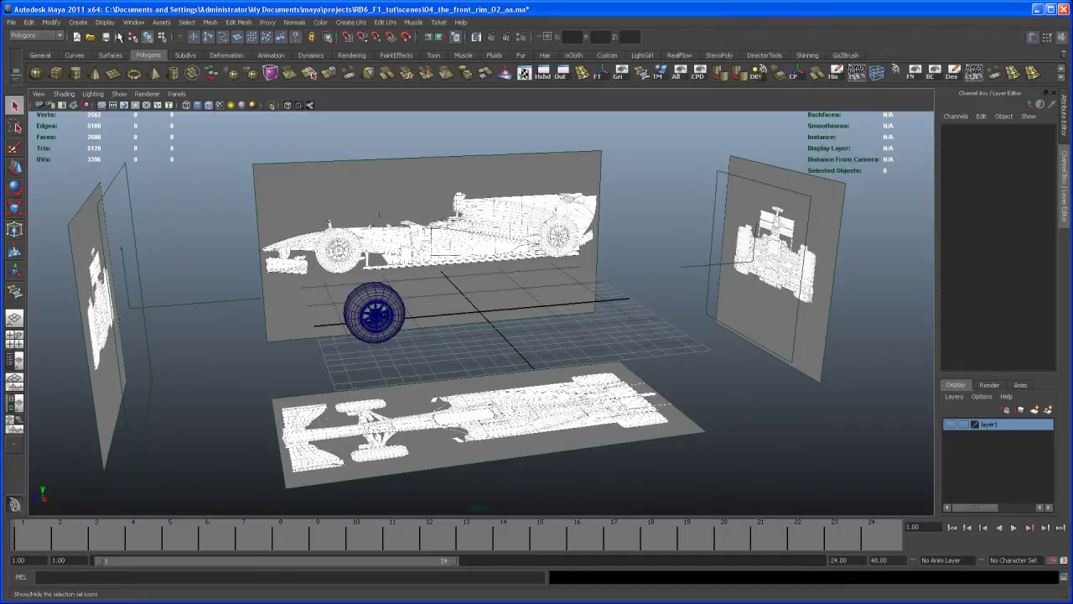
# Hide the time slider and the range slider from the interface
pyautogui.click(104, 21)
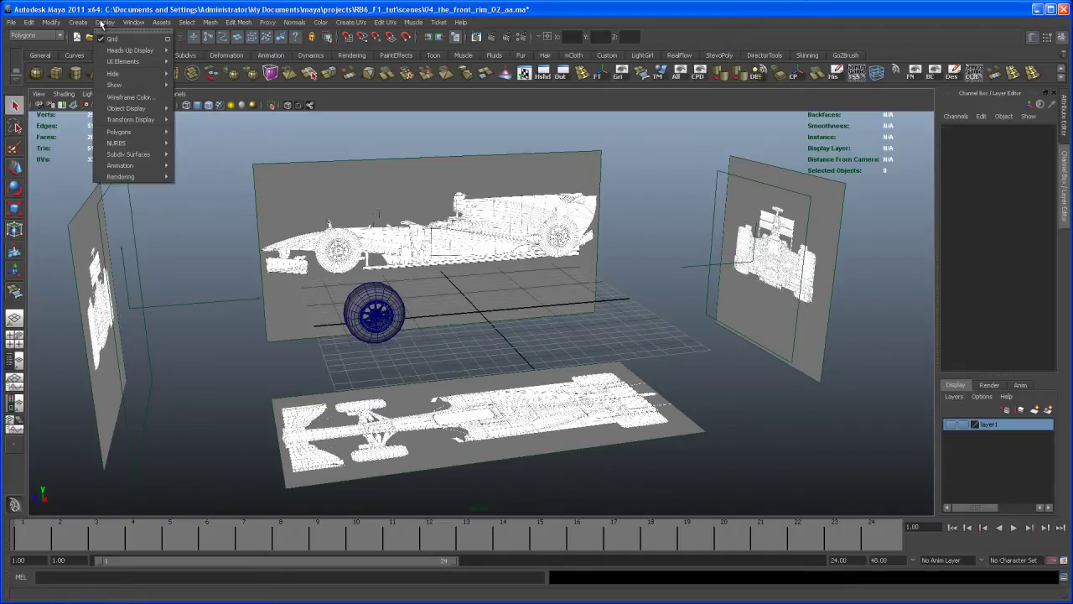
pyautogui.moveTo(117, 67)
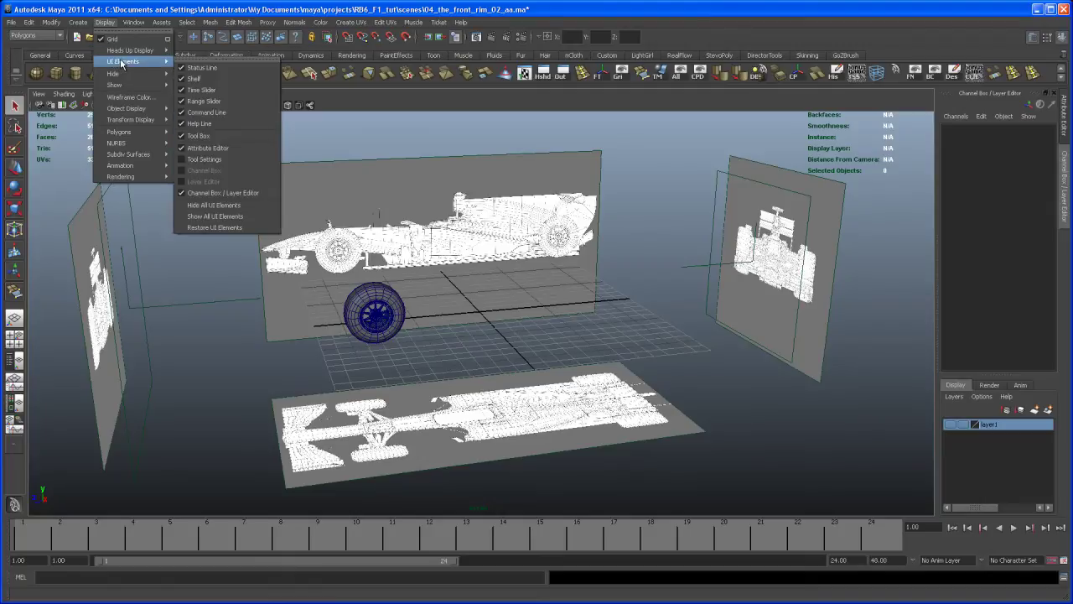
pyautogui.click(193, 59)
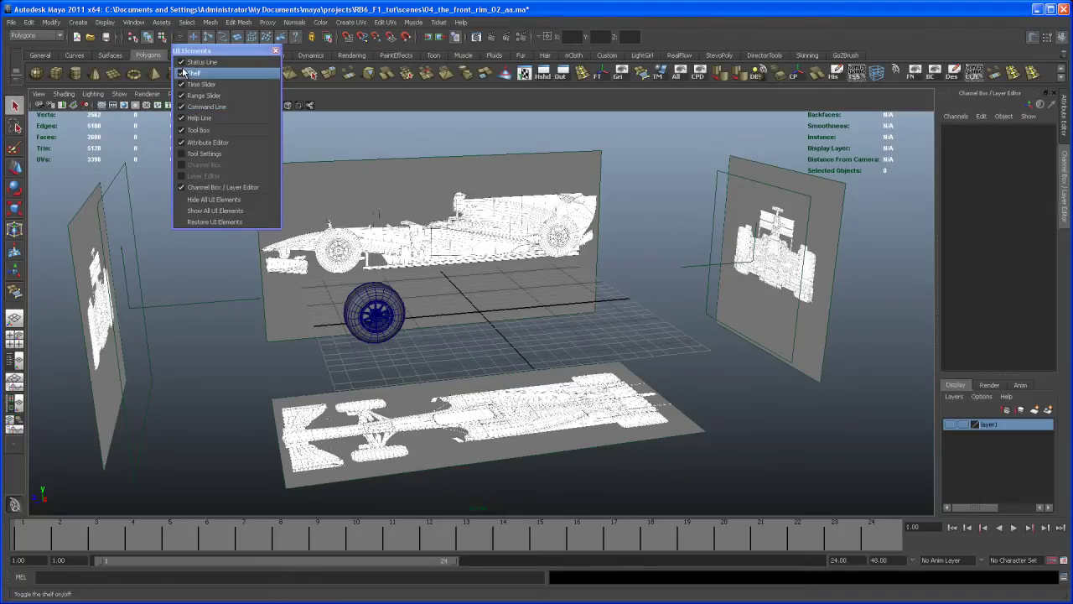
pyautogui.click(185, 85)
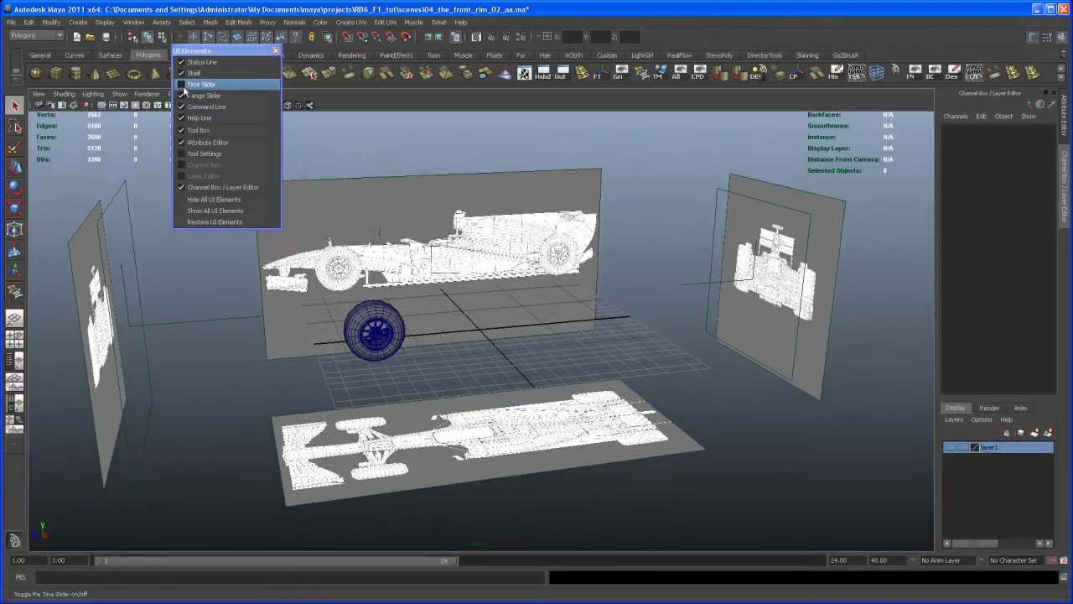
pyautogui.click(187, 96)
pyautogui.click(274, 51)
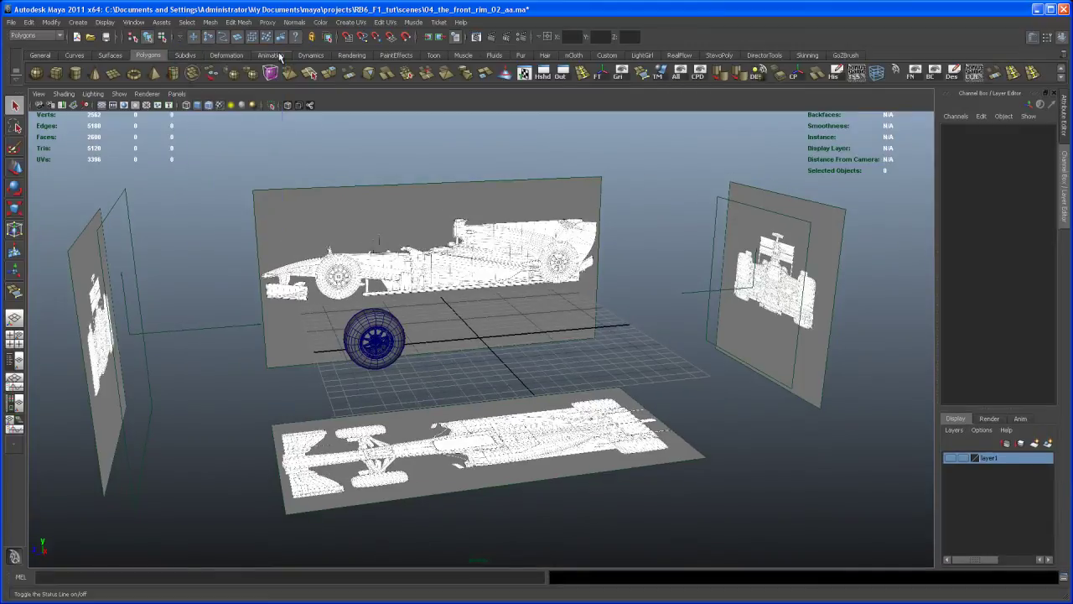
# Inspect the wheel model and car blueprints, and check the front wing supports in the redbull_rb6 photo in the Windows picture viewer
pyautogui.keyDown('alt'); pyautogui.moveTo(437, 350); pyautogui.dragTo(428, 376); pyautogui.keyUp('alt')
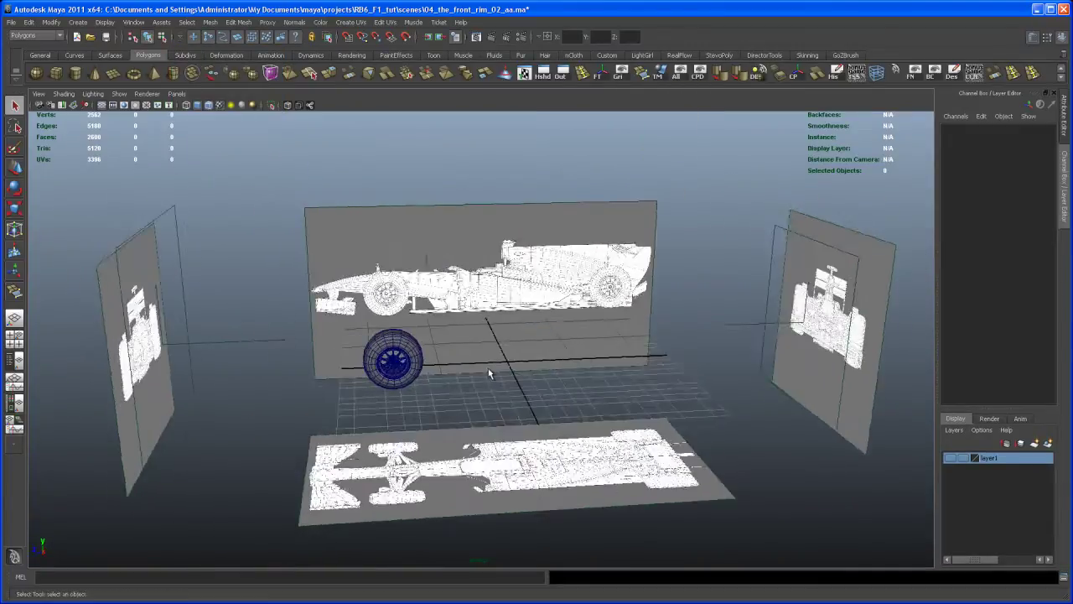
pyautogui.keyDown('alt'); pyautogui.moveTo(428, 376); pyautogui.dragTo(651, 497, button='right'); pyautogui.keyUp('alt')
pyautogui.keyDown('alt'); pyautogui.moveTo(459, 437); pyautogui.dragTo(550, 428, button='middle'); pyautogui.keyUp('alt')
pyautogui.keyDown('alt'); pyautogui.moveTo(549, 429); pyautogui.dragTo(480, 394); pyautogui.keyUp('alt')
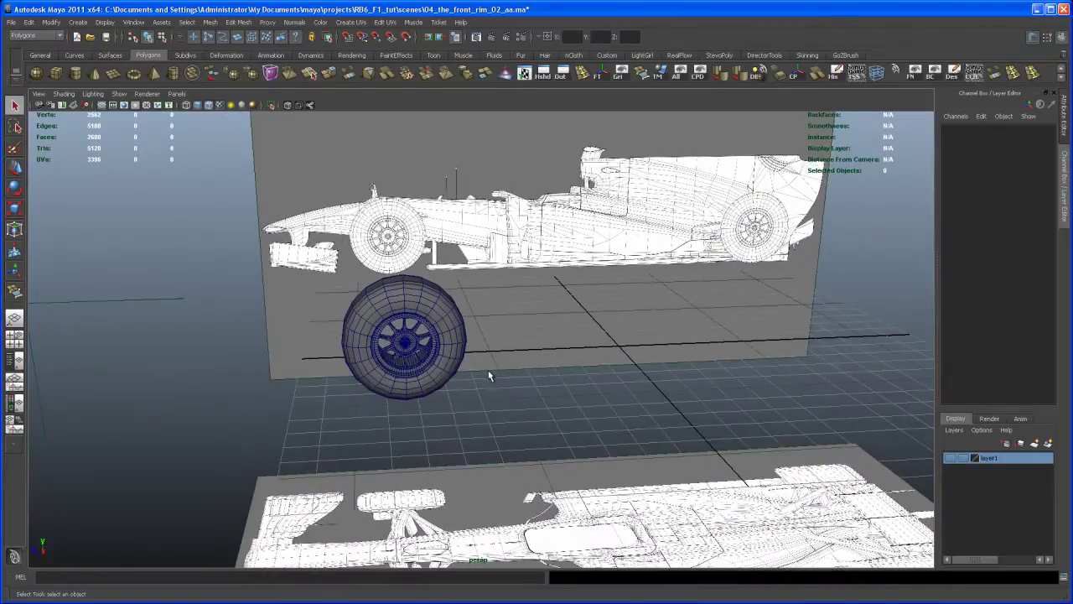
pyautogui.keyDown('alt'); pyautogui.moveTo(484, 358); pyautogui.dragTo(418, 257); pyautogui.keyUp('alt')
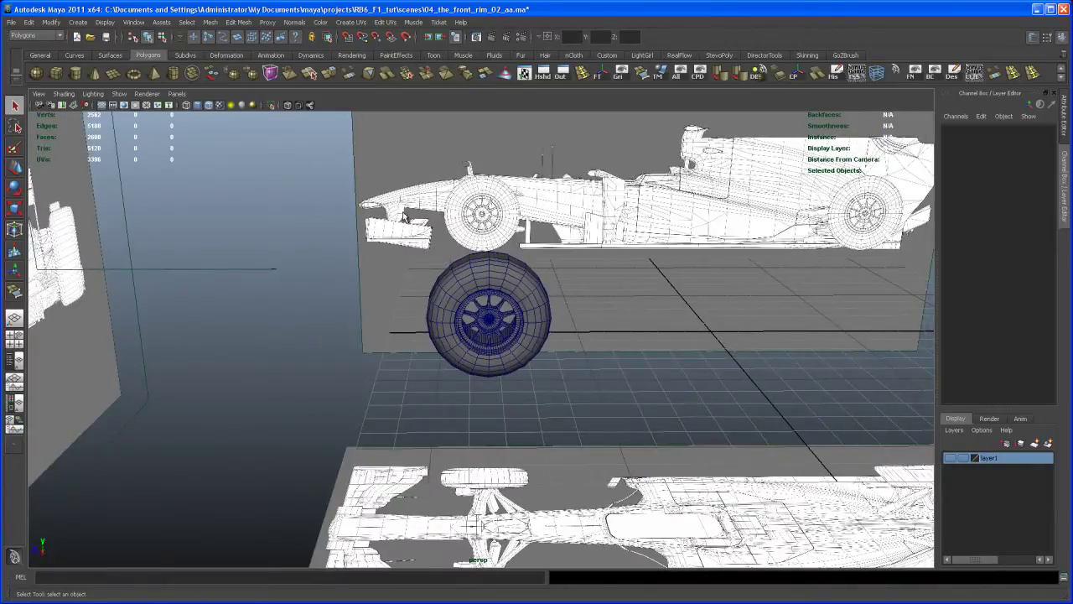
pyautogui.keyDown('alt'); pyautogui.moveTo(399, 219); pyautogui.dragTo(453, 204); pyautogui.keyUp('alt')
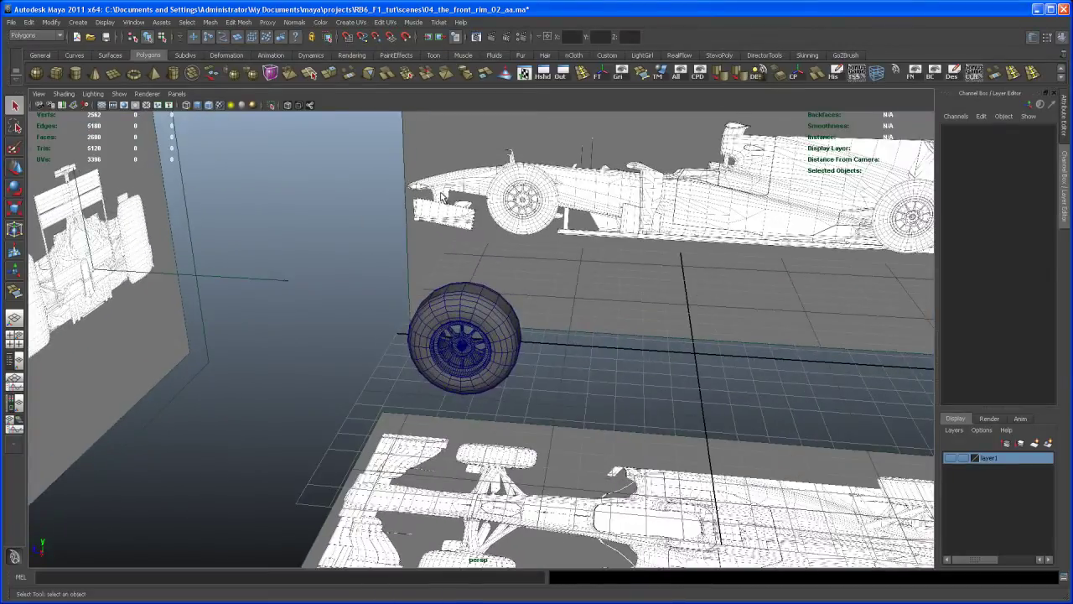
pyautogui.hotkey('alt', 'Tab')
pyautogui.hotkey('alt', 'Tab')
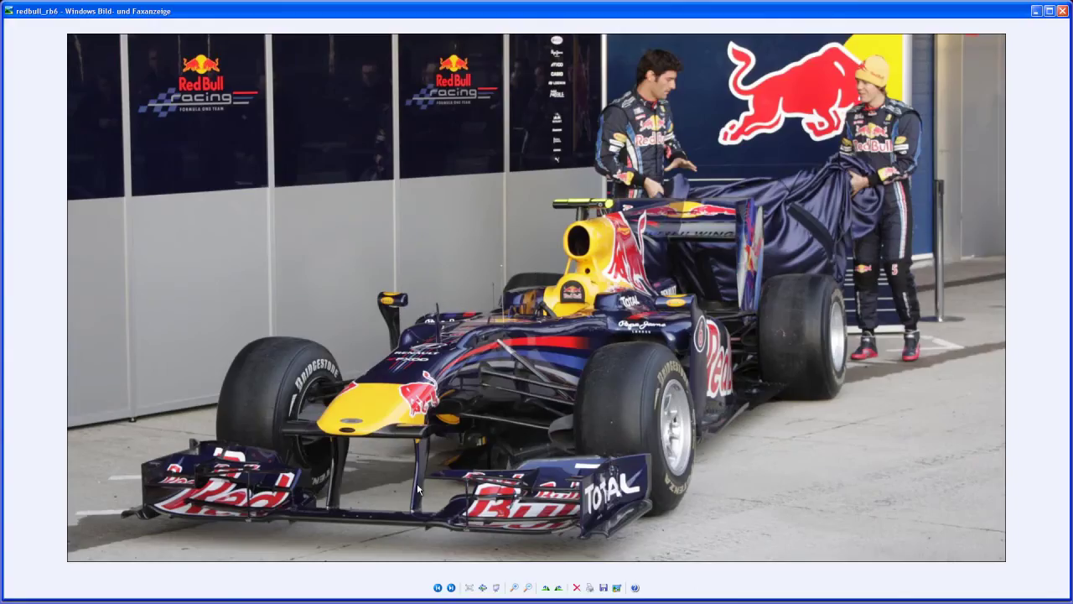
pyautogui.hotkey('alt', 'Tab')
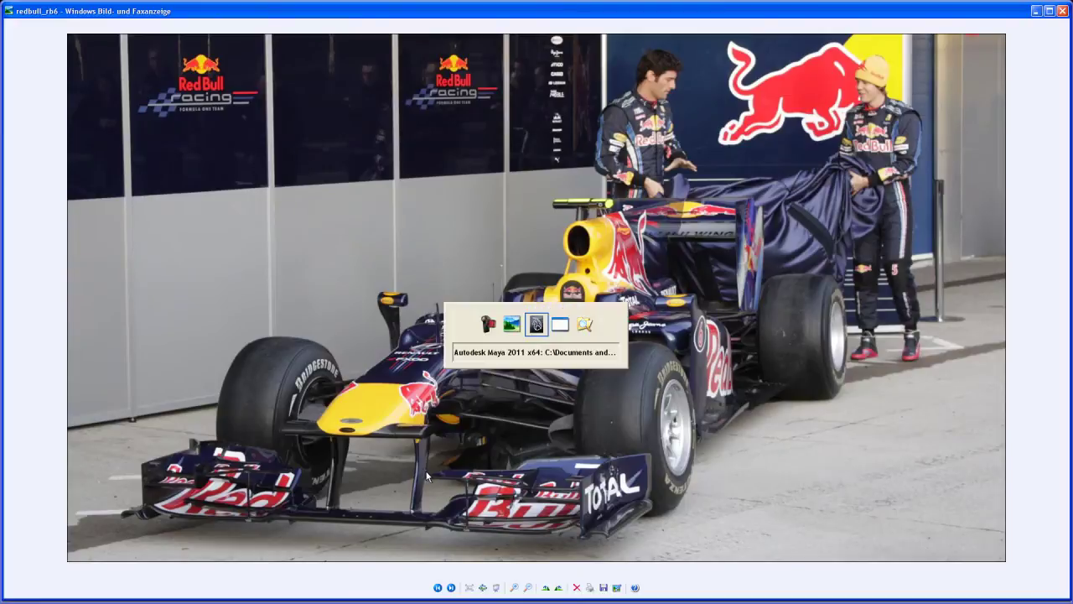
pyautogui.hotkey('alt', 'Tab')
pyautogui.hotkey('alt', 'Tab')
pyautogui.hotkey('alt', 'Tab')
pyautogui.hotkey('alt', 'Tab')
pyautogui.hotkey('alt', 'Tab')
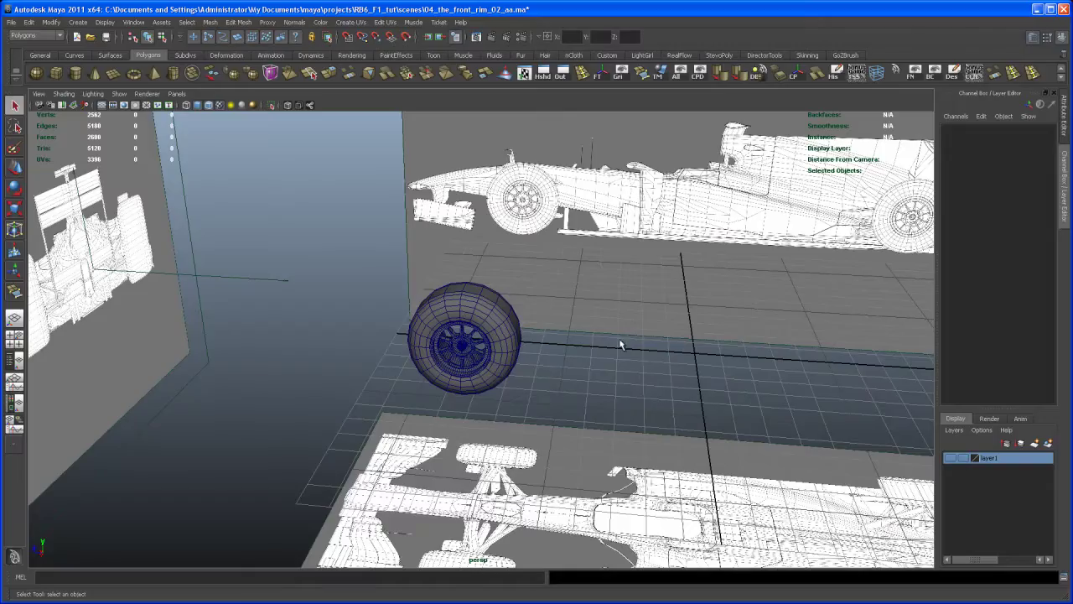
# Create a polygon plane in the side view and move it over the wing support below the car's nose
pyautogui.scroll(-3, 523, 369)
pyautogui.press('space')
pyautogui.press('space')
pyautogui.keyDown('alt'); pyautogui.moveTo(702, 441); pyautogui.dragTo(439, 352, button='right'); pyautogui.keyUp('alt')
pyautogui.keyDown('alt'); pyautogui.moveTo(522, 352); pyautogui.dragTo(298, 366, button='middle'); pyautogui.keyUp('alt')
pyautogui.keyDown('alt'); pyautogui.moveTo(515, 465); pyautogui.dragTo(582, 472, button='right'); pyautogui.keyUp('alt')
pyautogui.keyDown('alt'); pyautogui.moveTo(582, 472); pyautogui.dragTo(671, 459, button='middle'); pyautogui.keyUp('alt')
pyautogui.keyDown('alt'); pyautogui.moveTo(625, 513); pyautogui.dragTo(662, 511, button='right'); pyautogui.keyUp('alt')
pyautogui.keyDown('alt'); pyautogui.moveTo(634, 461); pyautogui.dragTo(675, 439, button='middle'); pyautogui.keyUp('alt')
pyautogui.scroll(1, 676, 439)
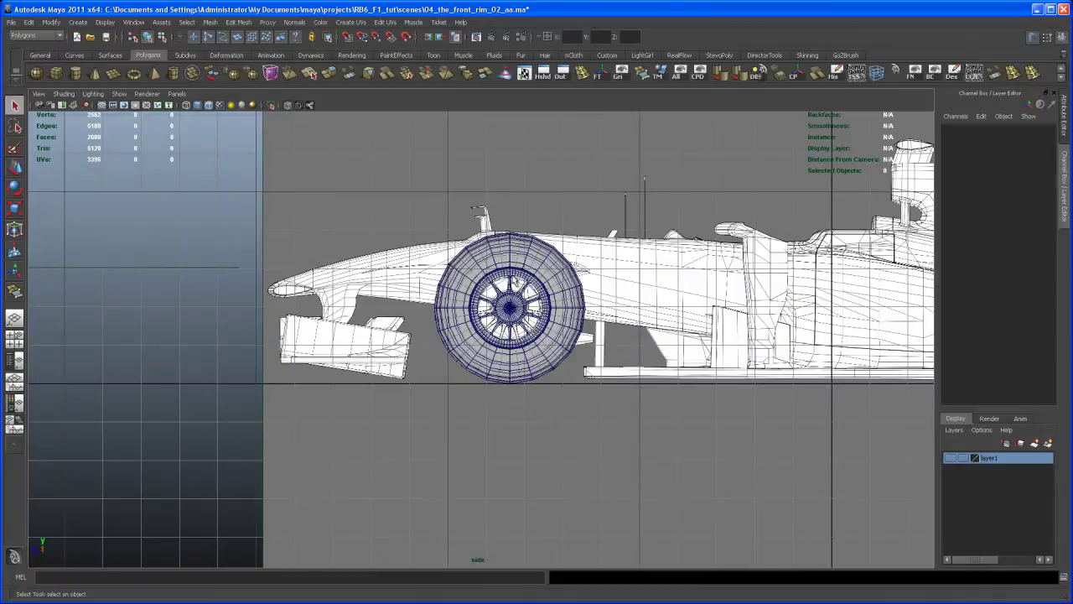
pyautogui.click(113, 74)
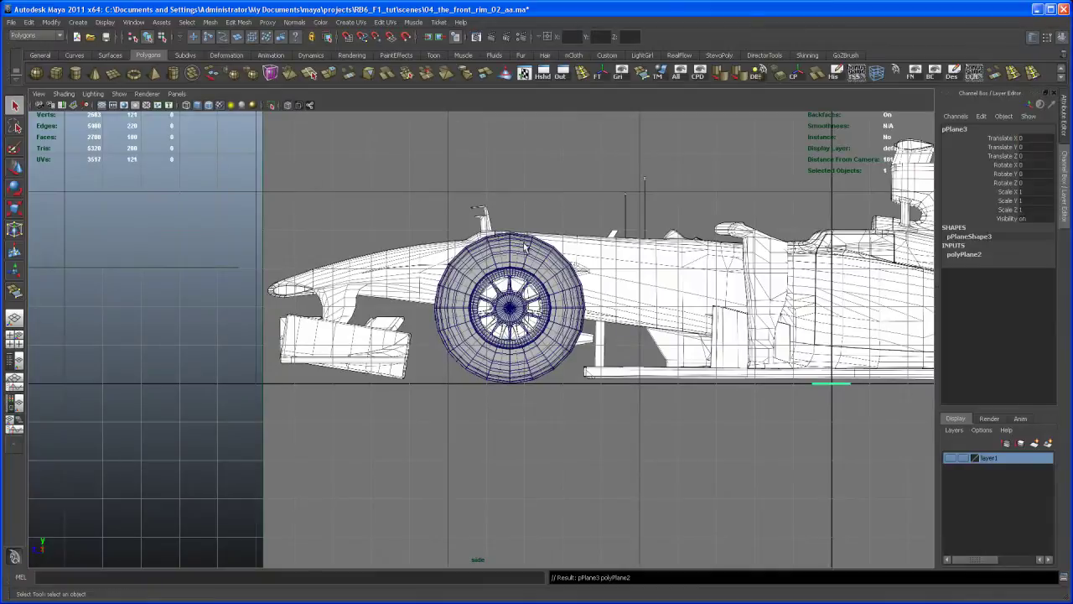
pyautogui.press('w')
pyautogui.moveTo(847, 386); pyautogui.dragTo(345, 276)
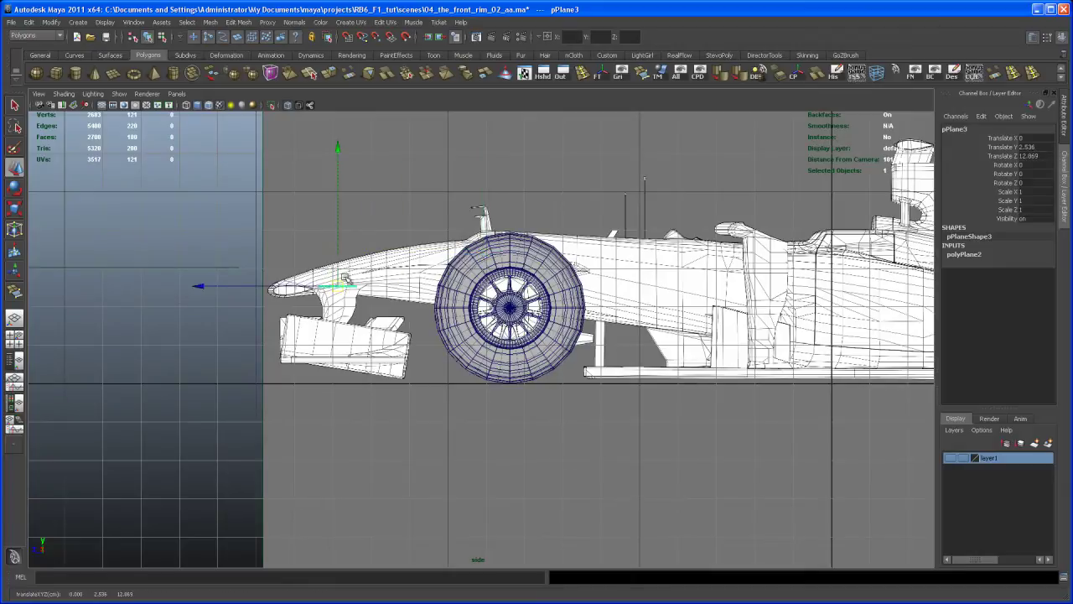
# Set the plane's Z rotation to 90 and its width and height subdivisions to 1
pyautogui.press('e')
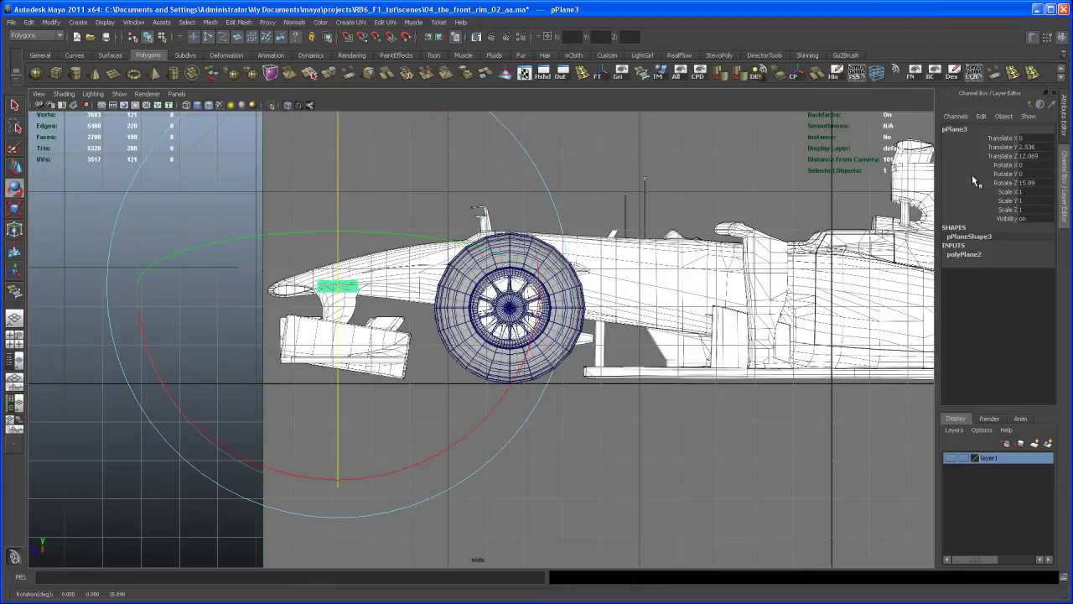
pyautogui.press('Return')
pyautogui.keyDown('alt'); pyautogui.moveTo(469, 394); pyautogui.dragTo(905, 290, button='right'); pyautogui.keyUp('alt')
pyautogui.press('w')
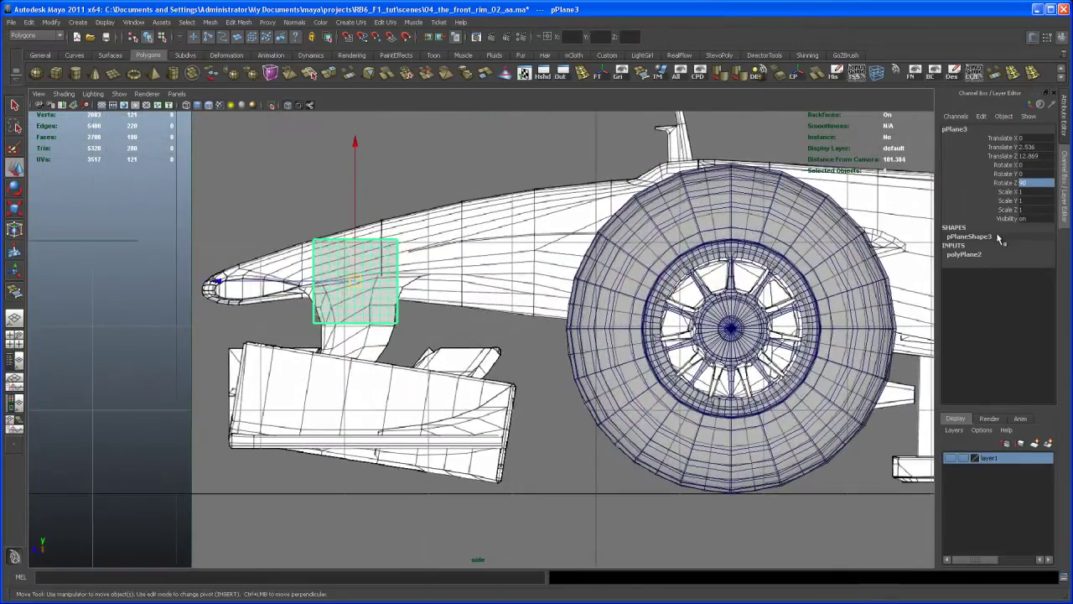
pyautogui.click(974, 255)
pyautogui.moveTo(1030, 283); pyautogui.dragTo(1032, 289)
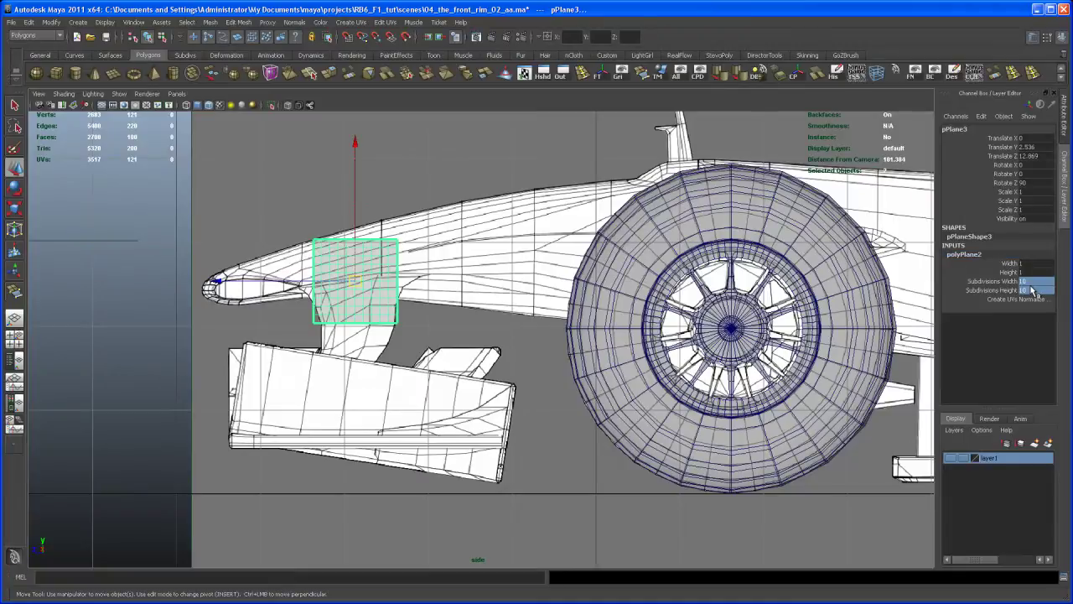
pyautogui.write('1')
pyautogui.press('Return')
# Scale the plane down evenly and place it over the upper part of the wing support in the side blueprint
pyautogui.keyDown('alt'); pyautogui.moveTo(427, 317); pyautogui.dragTo(429, 314, button='middle'); pyautogui.keyUp('alt')
pyautogui.keyDown('alt'); pyautogui.moveTo(429, 313); pyautogui.dragTo(497, 359, button='right'); pyautogui.keyUp('alt')
pyautogui.keyDown('alt'); pyautogui.moveTo(392, 310); pyautogui.dragTo(431, 328, button='middle'); pyautogui.keyUp('alt')
pyautogui.keyDown('alt'); pyautogui.moveTo(431, 328); pyautogui.dragTo(502, 370, button='right'); pyautogui.keyUp('alt')
pyautogui.keyDown('alt'); pyautogui.moveTo(502, 370); pyautogui.dragTo(513, 411, button='middle'); pyautogui.keyUp('alt')
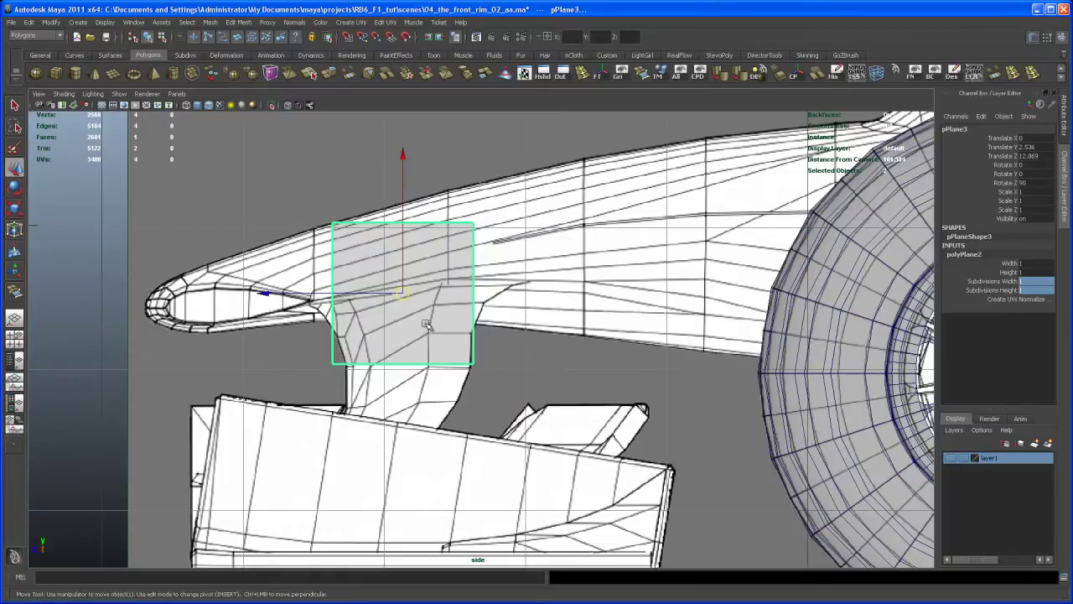
pyautogui.press('r')
pyautogui.moveTo(403, 292); pyautogui.dragTo(344, 354)
pyautogui.press('w')
pyautogui.moveTo(402, 294); pyautogui.dragTo(393, 323)
# Move the plane's four corner vertices onto the blueprint lines at the top of the wing support
pyautogui.moveTo(392, 322); pyautogui.dragTo(336, 313, button='right')
pyautogui.click(366, 299)
pyautogui.moveTo(371, 307); pyautogui.dragTo(440, 288)
pyautogui.click(424, 305)
pyautogui.click(422, 354)
pyautogui.moveTo(421, 354); pyautogui.dragTo(434, 304)
pyautogui.click(367, 360)
pyautogui.moveTo(366, 360); pyautogui.dragTo(367, 333)
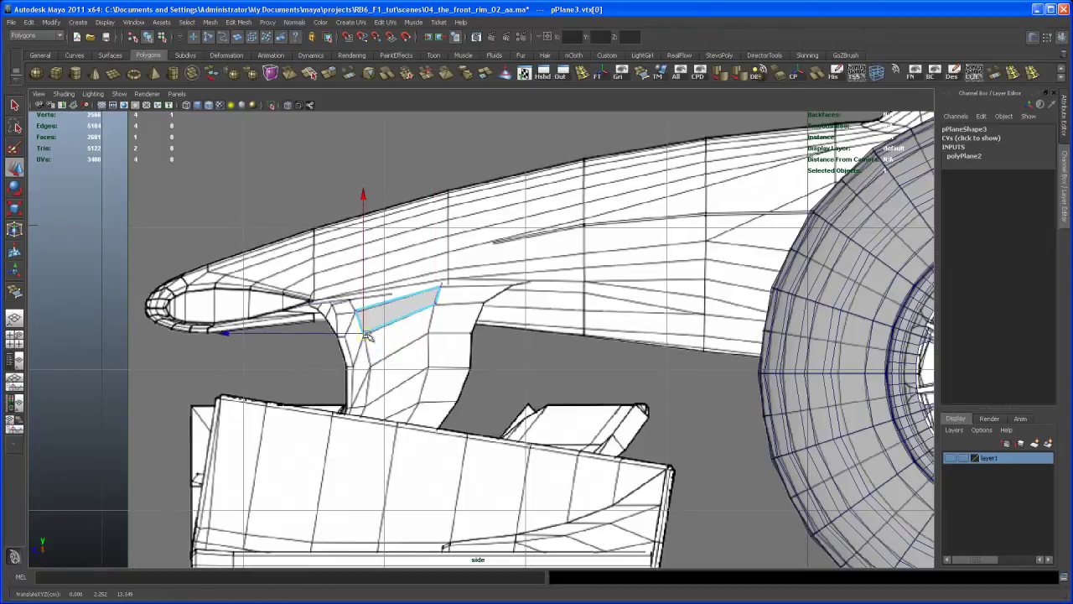
# Extrude the face's rear edge and move it backward along the top of the wing support
pyautogui.scroll(6, 412, 324)
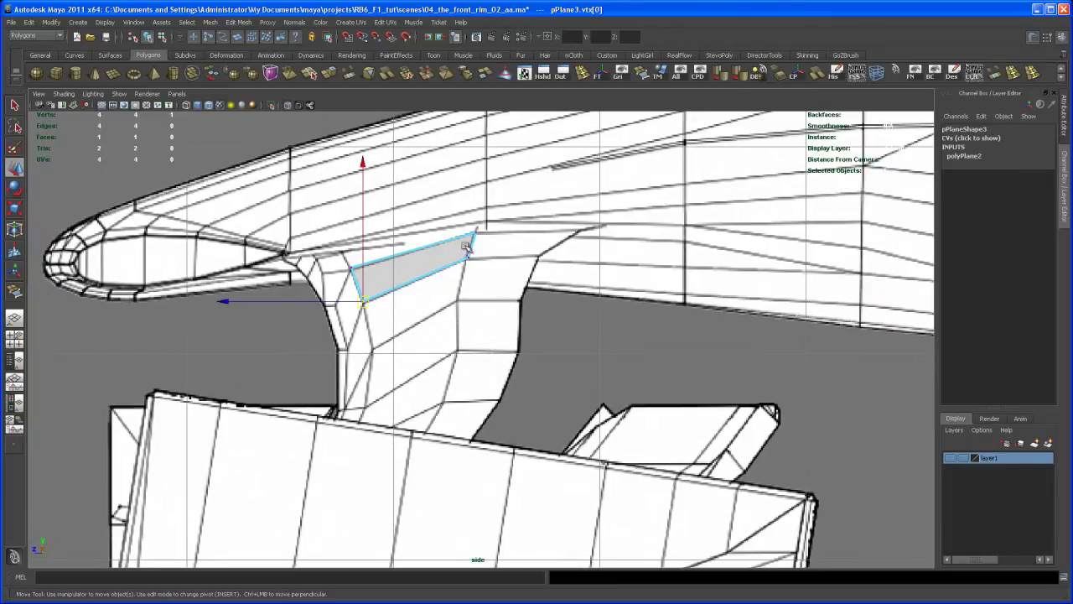
pyautogui.moveTo(472, 244); pyautogui.dragTo(472, 226, button='right')
pyautogui.click(478, 241)
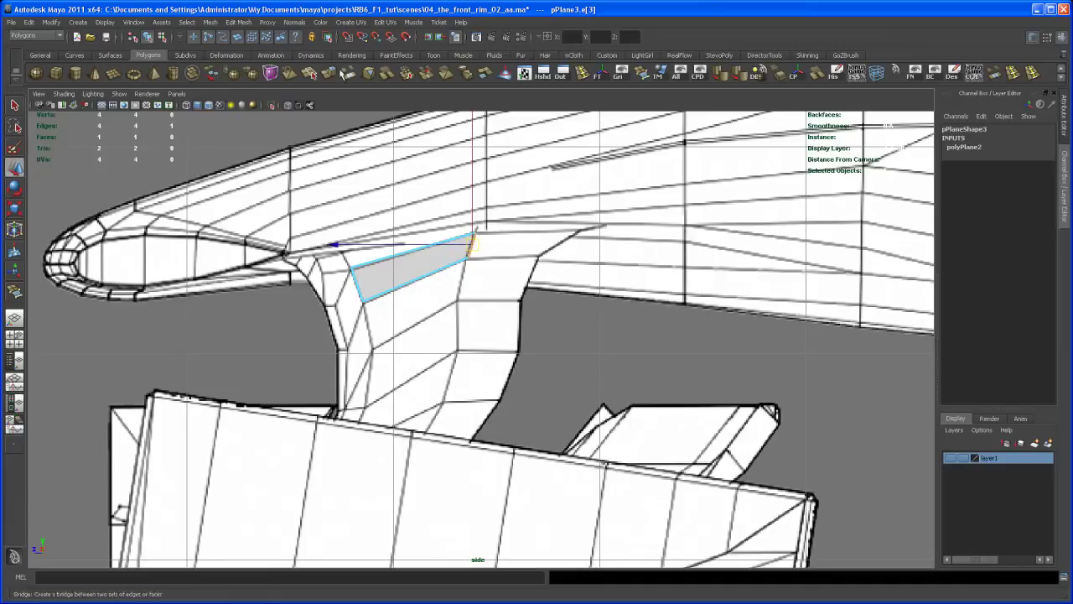
pyautogui.click(330, 74)
pyautogui.press('w')
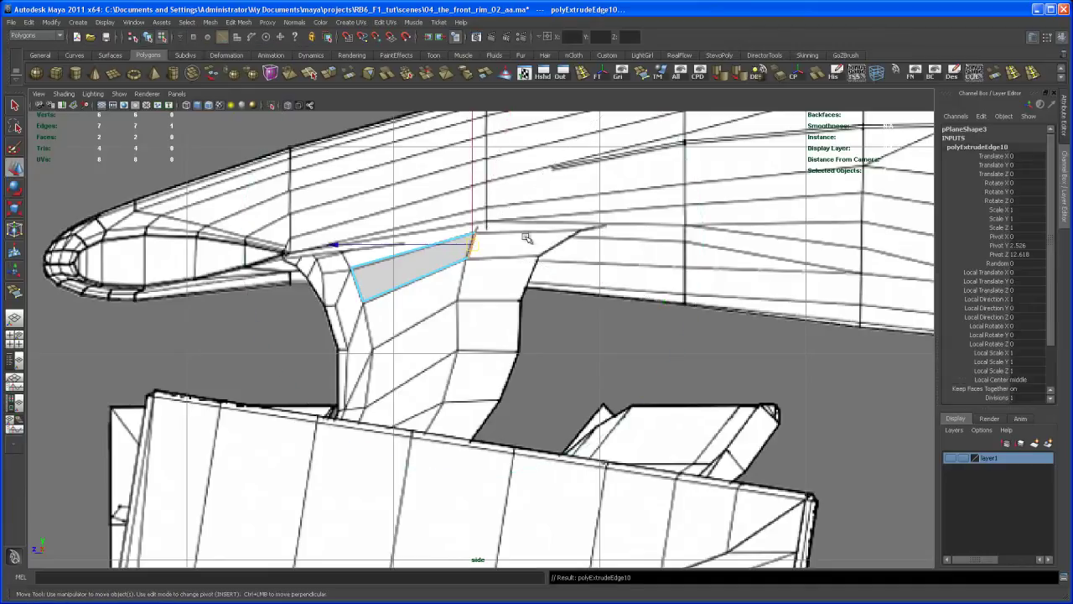
pyautogui.moveTo(335, 246); pyautogui.dragTo(452, 251)
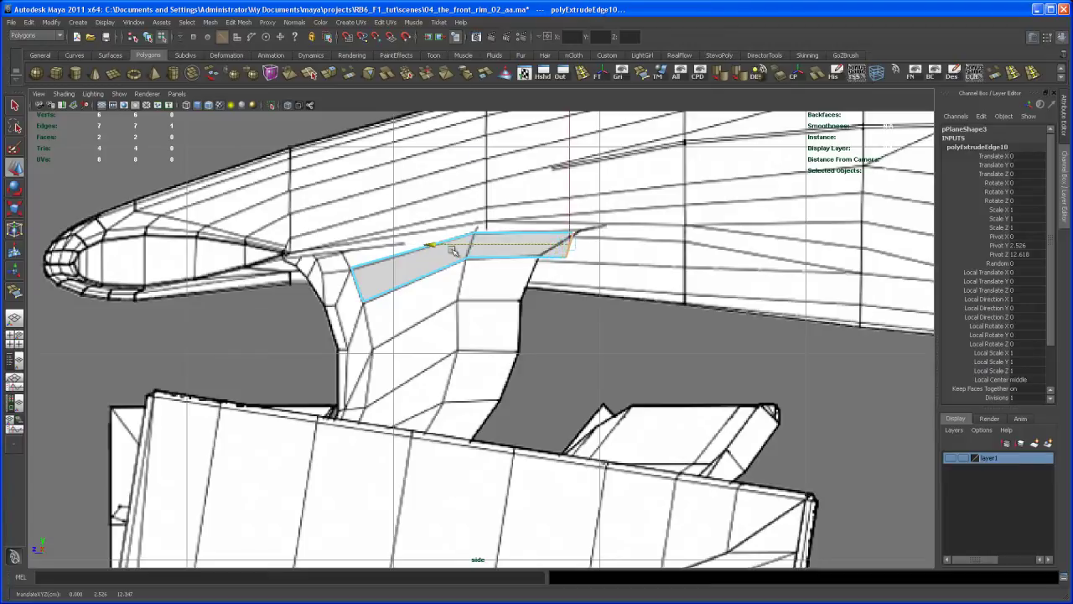
# Move the extruded face's rear vertices onto the blueprint outline where the support flares into the nose
pyautogui.rightClick(512, 242)
pyautogui.moveTo(522, 231)
pyautogui.mouseDown(button='right')
pyautogui.moveTo(508, 226)
pyautogui.moveTo(538, 243)
pyautogui.moveTo(509, 246)
pyautogui.mouseUp(button='right')
pyautogui.press('q')
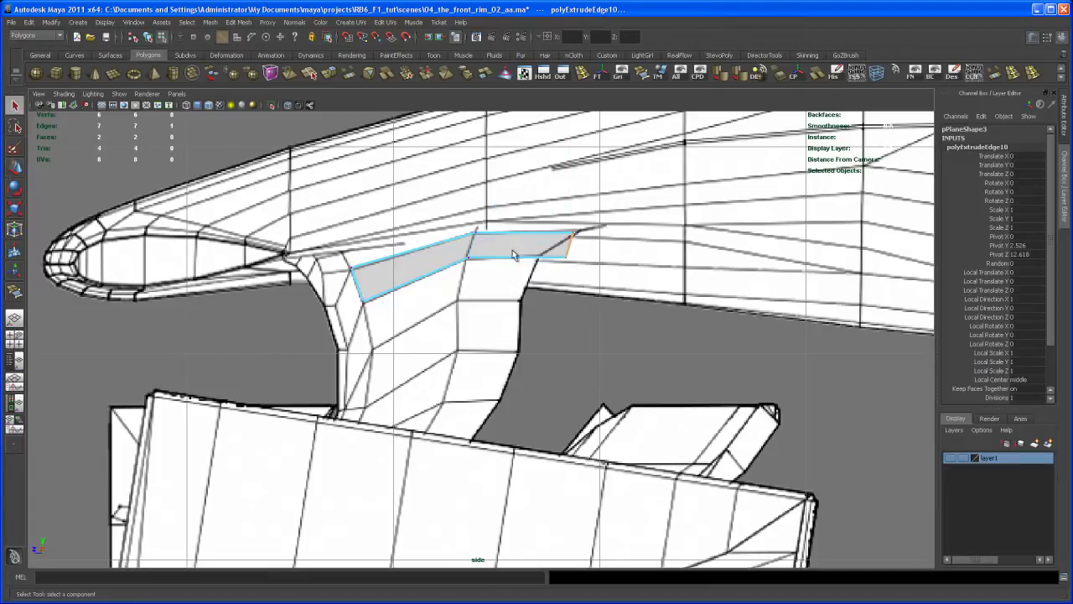
pyautogui.click(573, 267)
pyautogui.press('w')
pyautogui.moveTo(564, 264); pyautogui.dragTo(586, 229)
pyautogui.click(572, 229)
# Extrude the two lower edges of the strip and move them straight down across the front wing endplate
pyautogui.keyDown('alt'); pyautogui.moveTo(473, 285); pyautogui.dragTo(509, 295, button='right'); pyautogui.keyUp('alt')
pyautogui.keyDown('alt'); pyautogui.moveTo(509, 295); pyautogui.dragTo(530, 266, button='middle'); pyautogui.keyUp('alt')
pyautogui.moveTo(435, 251); pyautogui.dragTo(436, 225, button='right')
pyautogui.click(431, 243)
pyautogui.press('q')
pyautogui.keyDown('shift'); pyautogui.click(523, 223); pyautogui.keyUp('shift')
pyautogui.keyDown('alt'); pyautogui.moveTo(516, 249); pyautogui.dragTo(542, 208, button='middle'); pyautogui.keyUp('alt')
pyautogui.keyDown('alt'); pyautogui.moveTo(542, 208); pyautogui.dragTo(494, 261, button='right'); pyautogui.keyUp('alt')
pyautogui.scroll(-2, 495, 262)
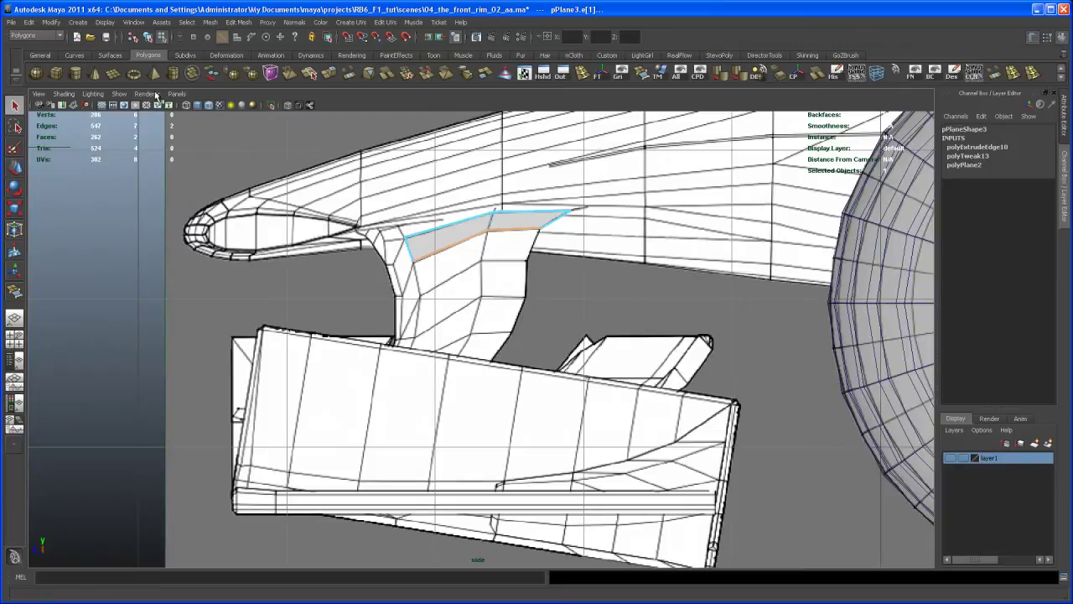
pyautogui.click(328, 74)
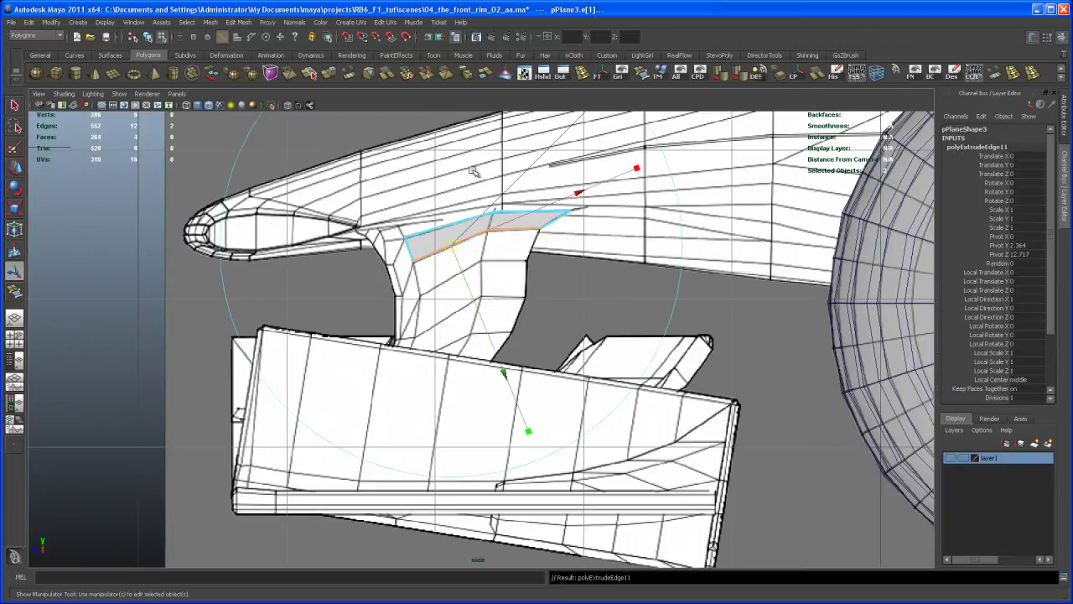
pyautogui.press('w')
pyautogui.moveTo(476, 180); pyautogui.dragTo(467, 424)
# Shift the extrusion's bottom vertices toward the car's nose so the strip slants along the support
pyautogui.keyDown('alt'); pyautogui.moveTo(467, 422); pyautogui.dragTo(498, 308, button='middle'); pyautogui.keyUp('alt')
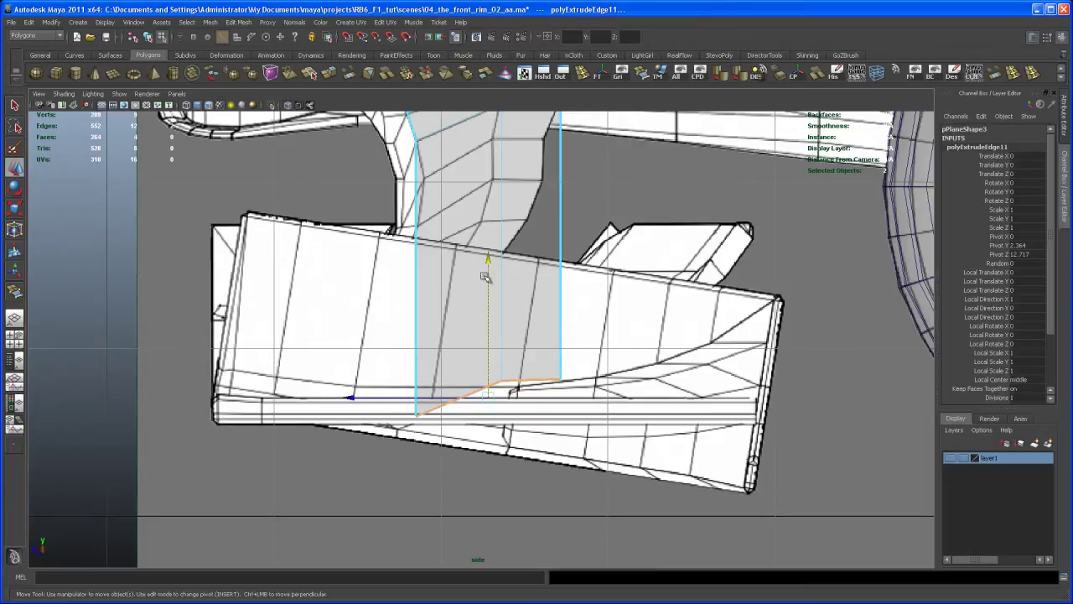
pyautogui.keyDown('alt'); pyautogui.moveTo(438, 393); pyautogui.dragTo(427, 410, button='middle'); pyautogui.keyUp('alt')
pyautogui.moveTo(427, 410); pyautogui.dragTo(386, 411, button='right')
pyautogui.moveTo(436, 478); pyautogui.dragTo(348, 406)
pyautogui.click(549, 395)
pyautogui.moveTo(543, 396); pyautogui.dragTo(455, 396)
# Insert a horizontal edge loop across the long extruded faces, near the upper part of the support
pyautogui.keyDown('alt'); pyautogui.moveTo(457, 384); pyautogui.dragTo(460, 383, button='middle'); pyautogui.keyUp('alt')
pyautogui.keyDown('alt'); pyautogui.moveTo(460, 383); pyautogui.dragTo(515, 341, button='right'); pyautogui.keyUp('alt')
pyautogui.keyDown('alt'); pyautogui.moveTo(514, 341); pyautogui.dragTo(483, 434, button='middle'); pyautogui.keyUp('alt')
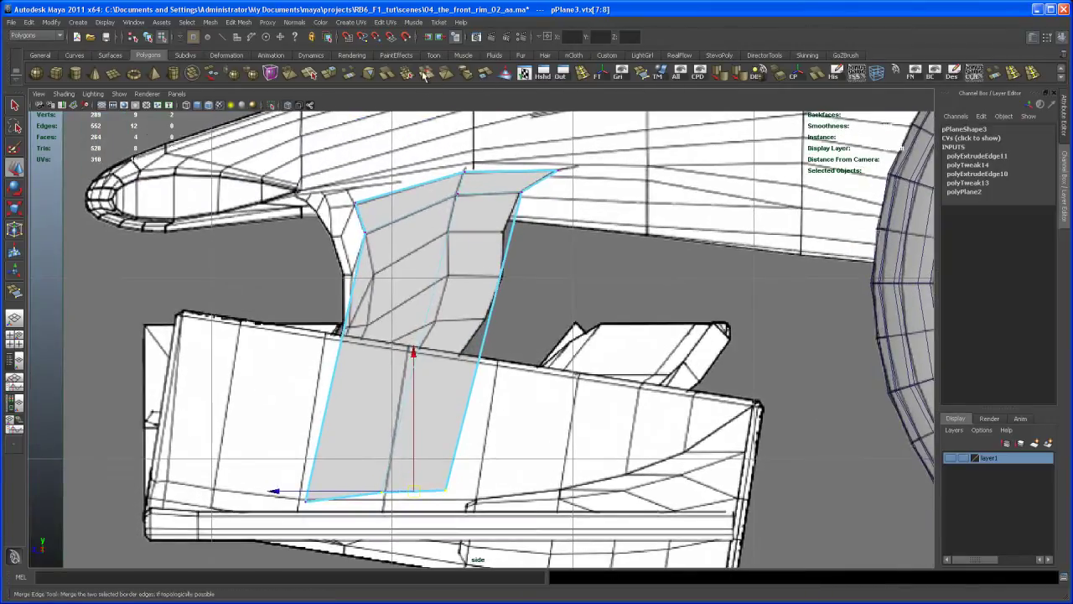
pyautogui.click(583, 76)
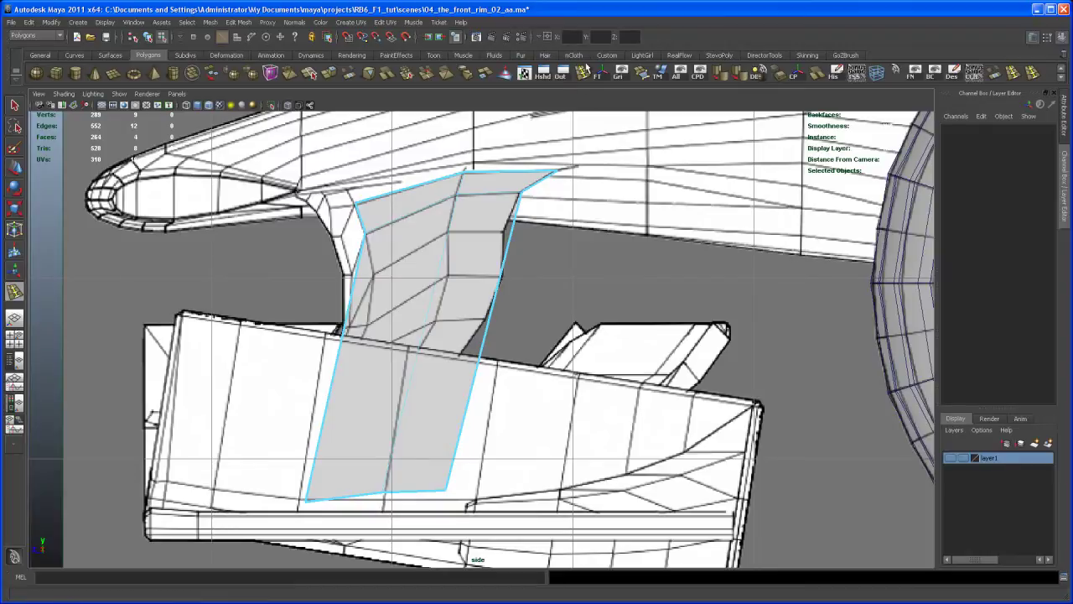
pyautogui.moveTo(514, 228); pyautogui.dragTo(500, 251)
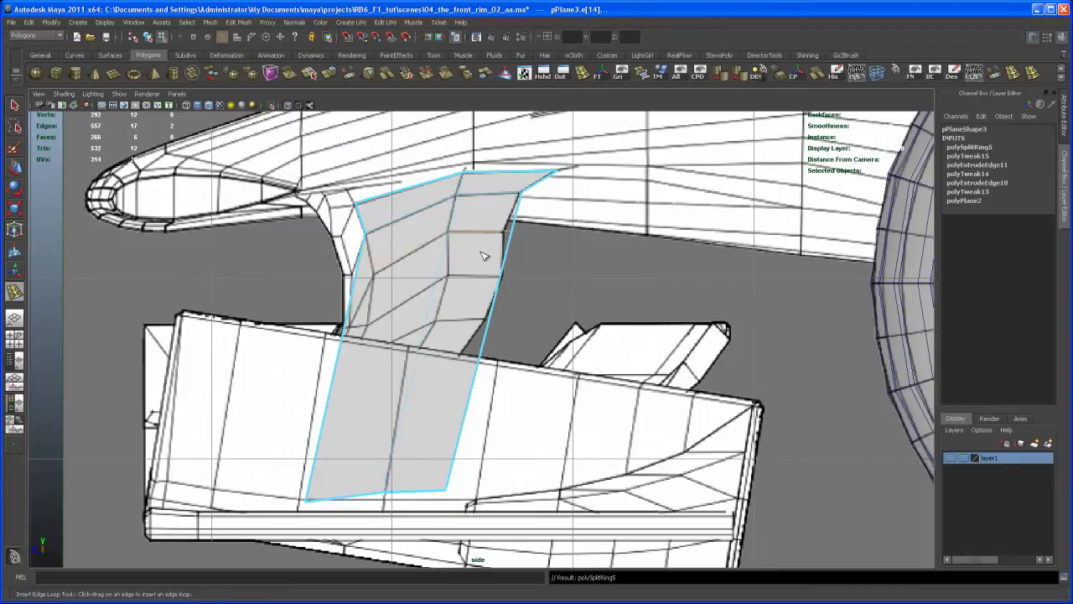
# Move the new edge loop's front and rear vertices onto the support's blueprint outline
pyautogui.press('q')
pyautogui.moveTo(473, 251); pyautogui.dragTo(424, 250, button='right')
pyautogui.moveTo(346, 264); pyautogui.dragTo(374, 273)
pyautogui.press('w')
pyautogui.click(511, 225)
pyautogui.moveTo(509, 229); pyautogui.dragTo(485, 232)
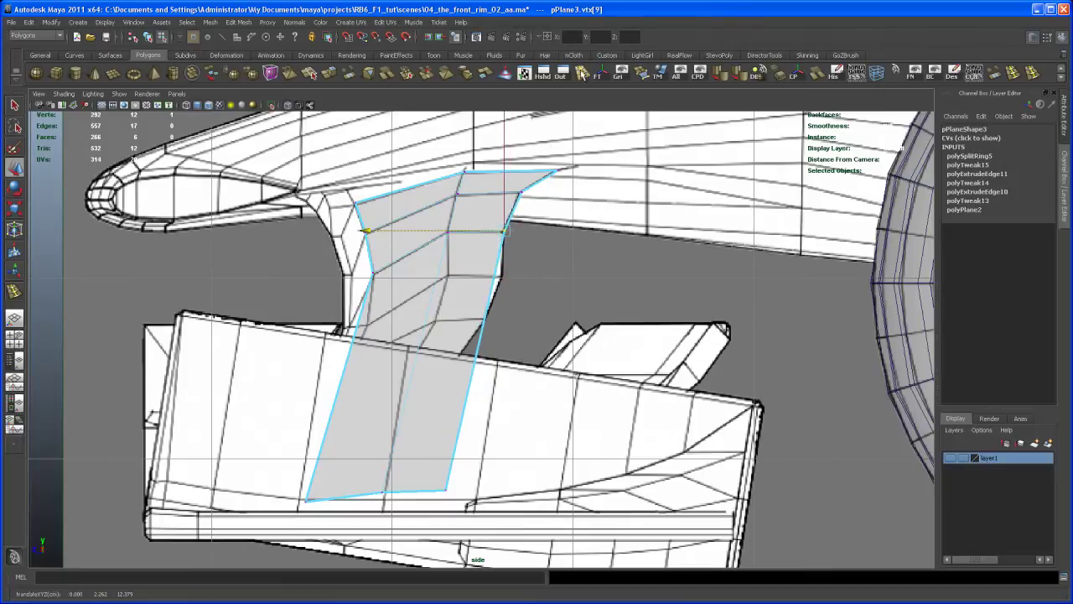
# Insert a second edge loop below the first and move its front vertex onto the support's blueprint line
pyautogui.click(581, 72)
pyautogui.moveTo(486, 321); pyautogui.dragTo(485, 318)
pyautogui.moveTo(465, 314); pyautogui.dragTo(428, 316, button='right')
pyautogui.press('q')
pyautogui.moveTo(327, 346); pyautogui.dragTo(380, 392)
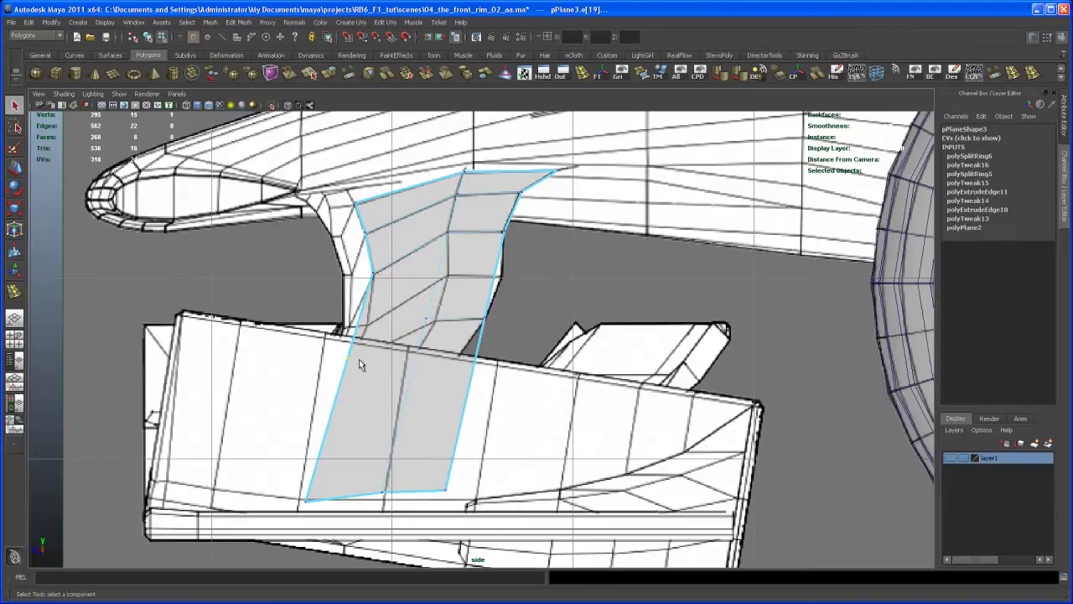
pyautogui.press('w')
pyautogui.moveTo(350, 358); pyautogui.dragTo(367, 322)
# Move the second edge loop's middle and rear vertices up to the matching blueprint points on the support
pyautogui.click(448, 273)
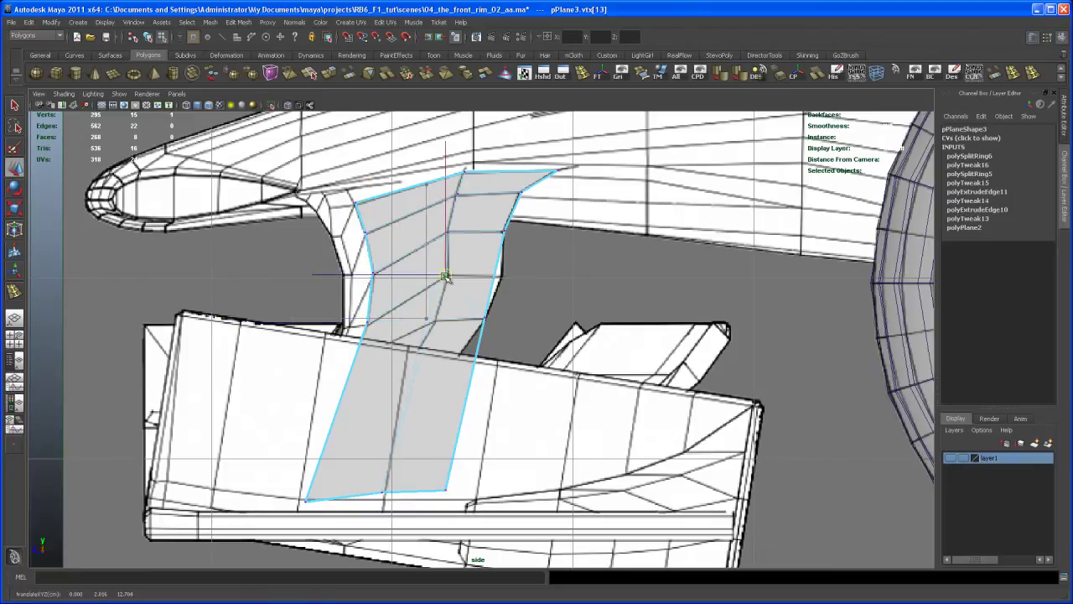
pyautogui.click(502, 275)
pyautogui.click(448, 269)
pyautogui.moveTo(448, 242); pyautogui.dragTo(449, 245)
pyautogui.keyDown('alt'); pyautogui.moveTo(449, 257); pyautogui.dragTo(481, 244, button='middle'); pyautogui.keyUp('alt')
pyautogui.keyDown('alt'); pyautogui.moveTo(480, 244); pyautogui.dragTo(547, 390, button='right'); pyautogui.keyUp('alt')
pyautogui.keyDown('alt'); pyautogui.moveTo(546, 391); pyautogui.dragTo(546, 380, button='middle'); pyautogui.keyUp('alt')
pyautogui.keyDown('alt'); pyautogui.moveTo(547, 381); pyautogui.dragTo(495, 304, button='right'); pyautogui.keyUp('alt')
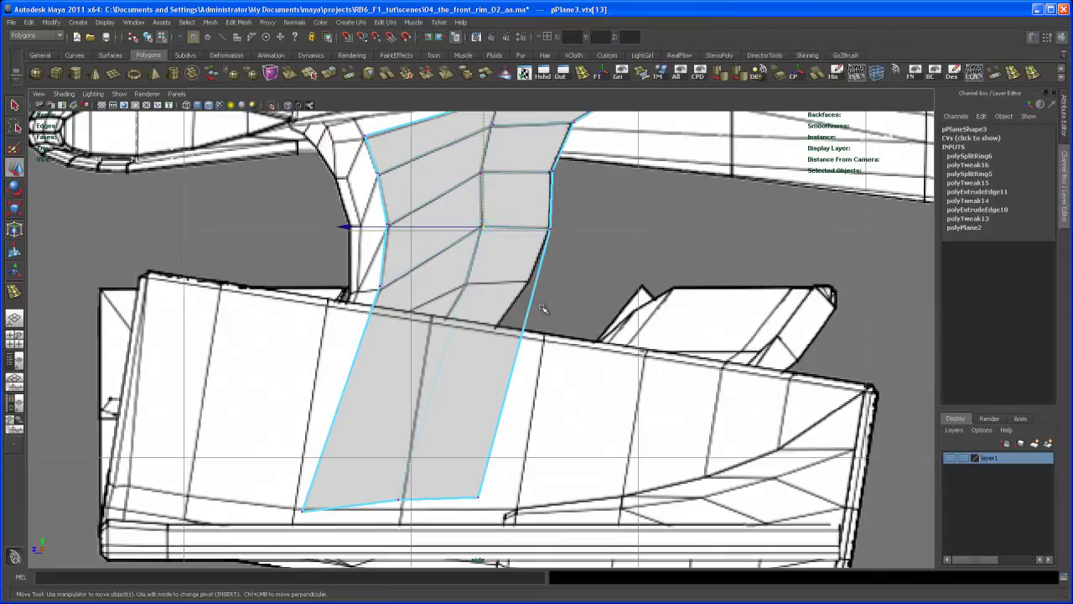
# Split the long lower faces of the support with an edge ring from the rear edge, using split type Multi and 3 divisions
pyautogui.keyDown('alt'); pyautogui.moveTo(523, 339); pyautogui.dragTo(504, 294, button='right'); pyautogui.keyUp('alt')
pyautogui.rightClick(499, 321)
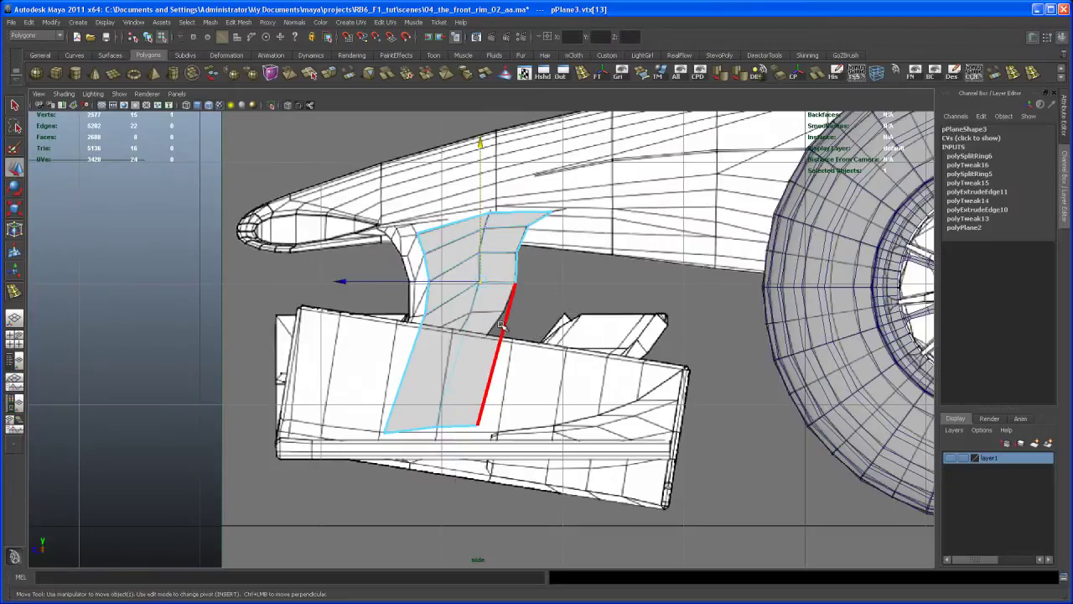
pyautogui.click(506, 324)
pyautogui.keyDown('alt'); pyautogui.moveTo(567, 395); pyautogui.dragTo(588, 402, button='right'); pyautogui.keyUp('alt')
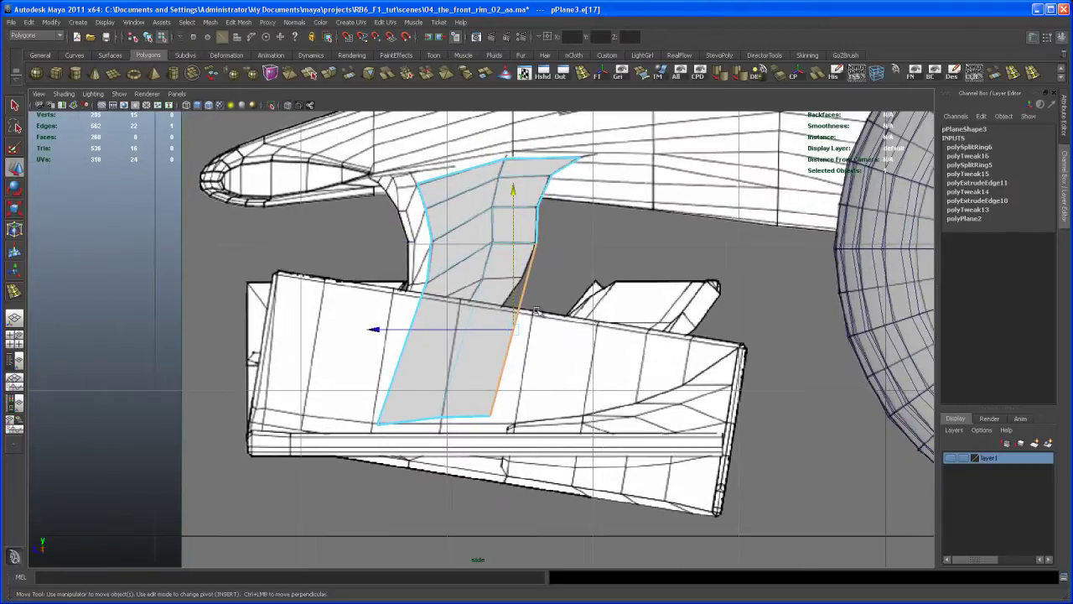
pyautogui.keyDown('ctrl'); pyautogui.rightClick(520, 303); pyautogui.keyUp('ctrl')
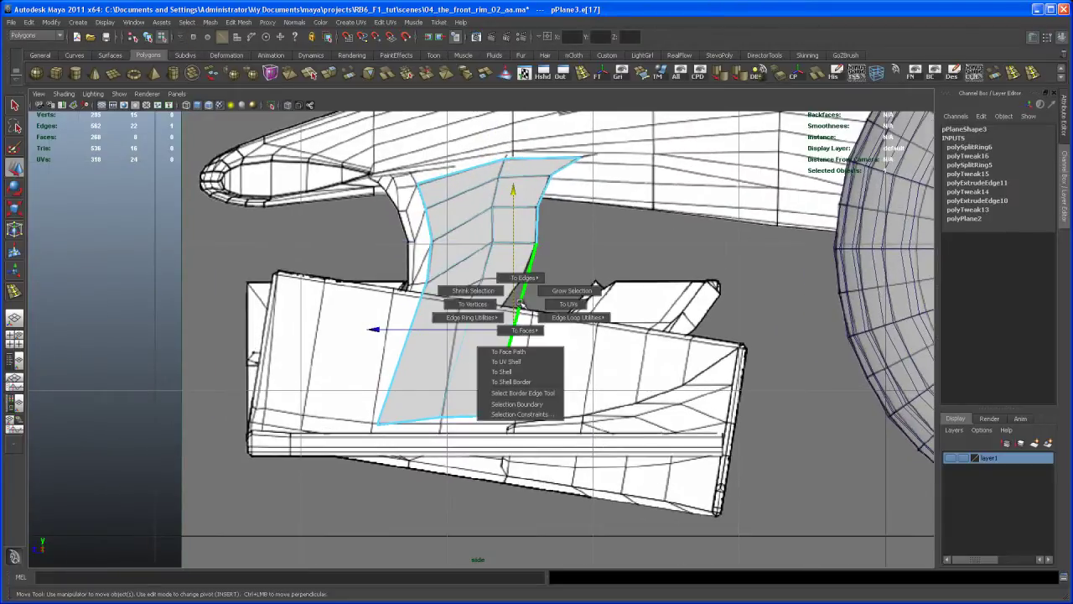
pyautogui.keyDown('ctrl'); pyautogui.moveTo(520, 303); pyautogui.dragTo(530, 332, button='right'); pyautogui.keyUp('ctrl')
pyautogui.click(973, 147)
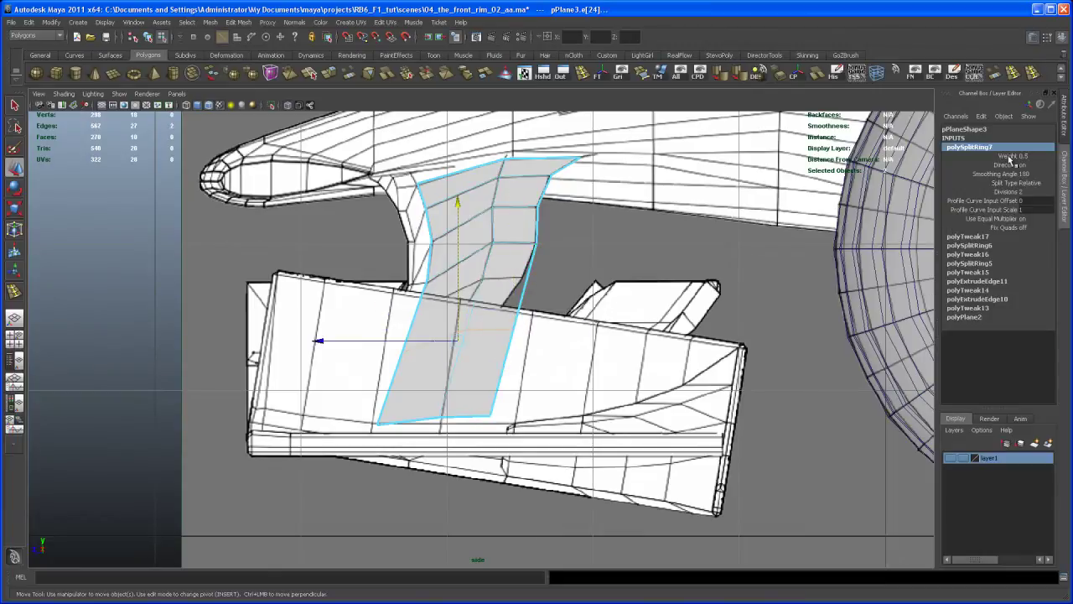
pyautogui.click(1038, 186)
pyautogui.click(1041, 210)
pyautogui.click(1033, 191)
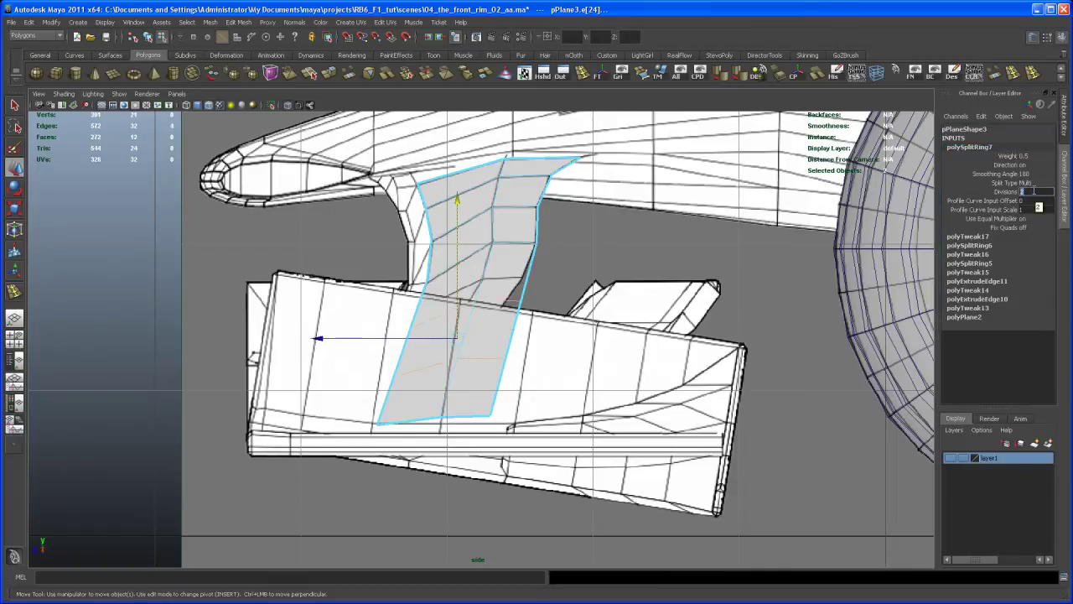
pyautogui.write('3')
pyautogui.press('Return')
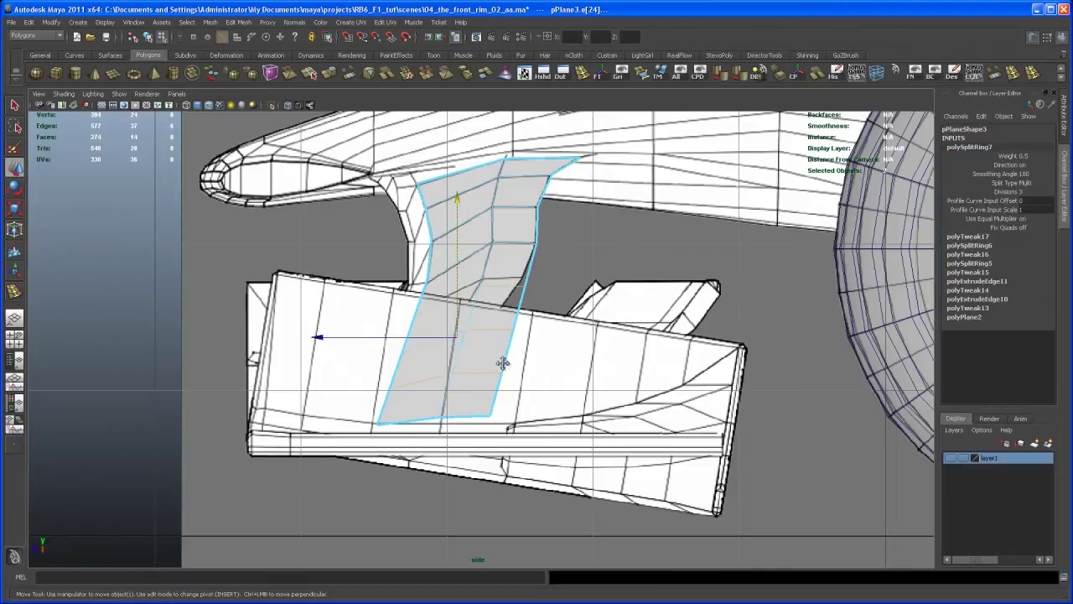
# Adjust the middle vertex just above the new loops and shift the second new loop's middle vertex toward the front
pyautogui.keyDown('alt'); pyautogui.moveTo(503, 362); pyautogui.dragTo(497, 329, button='middle'); pyautogui.keyUp('alt')
pyautogui.keyDown('alt'); pyautogui.moveTo(497, 328); pyautogui.dragTo(535, 419, button='right'); pyautogui.keyUp('alt')
pyautogui.keyDown('alt'); pyautogui.moveTo(535, 419); pyautogui.dragTo(519, 472, button='middle'); pyautogui.keyUp('alt')
pyautogui.moveTo(453, 304); pyautogui.dragTo(430, 310, button='right')
pyautogui.keyDown('alt'); pyautogui.moveTo(394, 319); pyautogui.dragTo(395, 299, button='middle'); pyautogui.keyUp('alt')
pyautogui.keyDown('alt'); pyautogui.moveTo(430, 334); pyautogui.dragTo(454, 347, button='right'); pyautogui.keyUp('alt')
pyautogui.click(456, 252)
pyautogui.moveTo(458, 254); pyautogui.dragTo(459, 246)
pyautogui.click(515, 245)
pyautogui.click(437, 317)
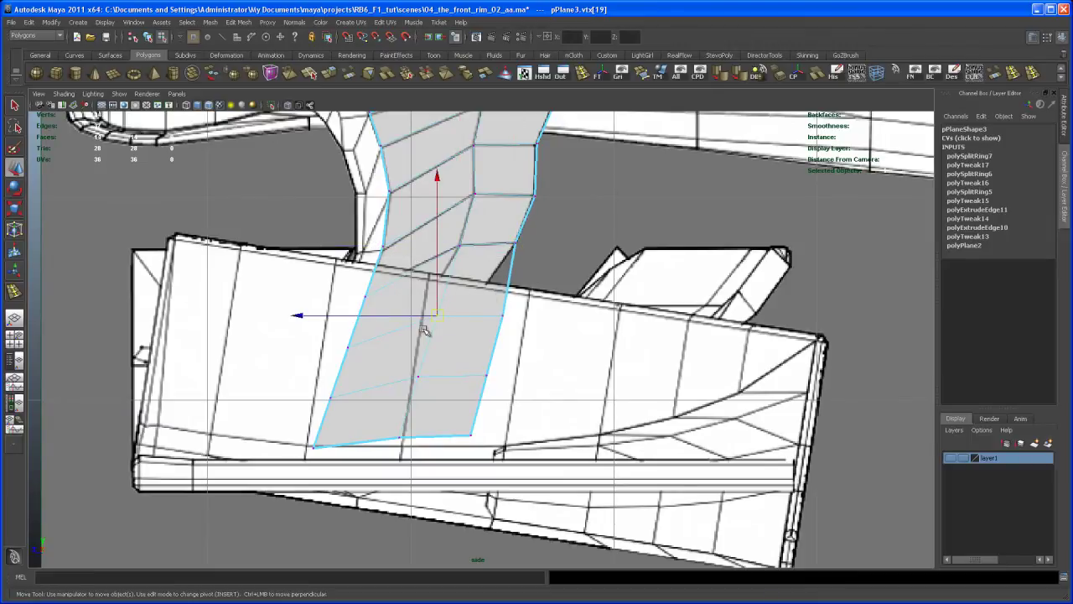
pyautogui.moveTo(423, 311); pyautogui.dragTo(401, 315)
pyautogui.keyDown('alt'); pyautogui.moveTo(369, 296); pyautogui.dragTo(397, 323, button='middle'); pyautogui.keyUp('alt')
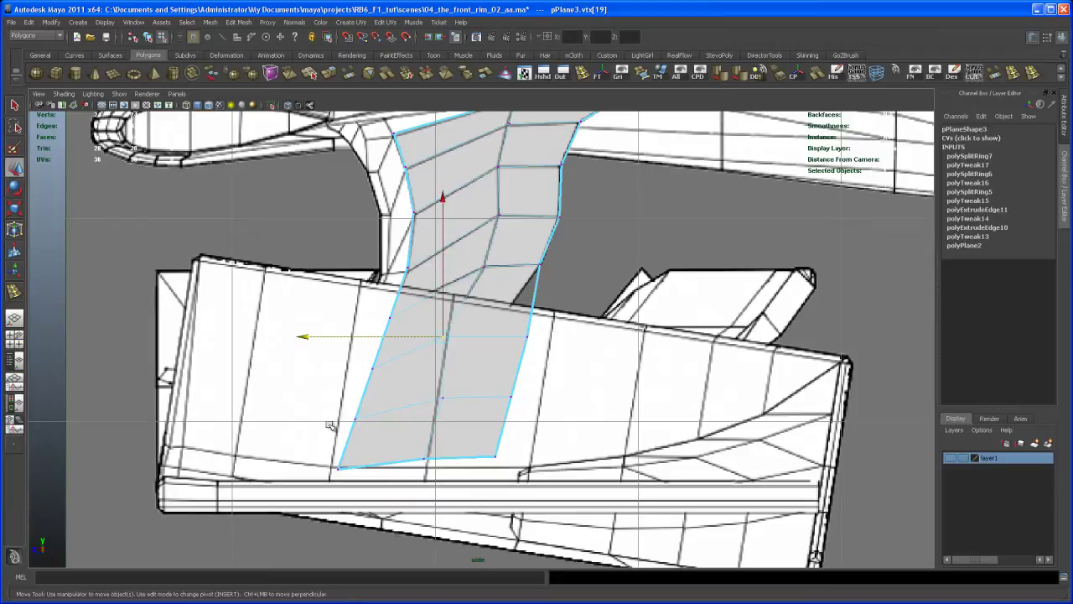
# Move the bottom front corner and the front vertices of the two lower new loops into a smooth leading edge
pyautogui.moveTo(326, 450)
pyautogui.mouseDown()
pyautogui.moveTo(346, 486)
pyautogui.moveTo(327, 470)
pyautogui.mouseUp()
pyautogui.moveTo(346, 411); pyautogui.dragTo(372, 438)
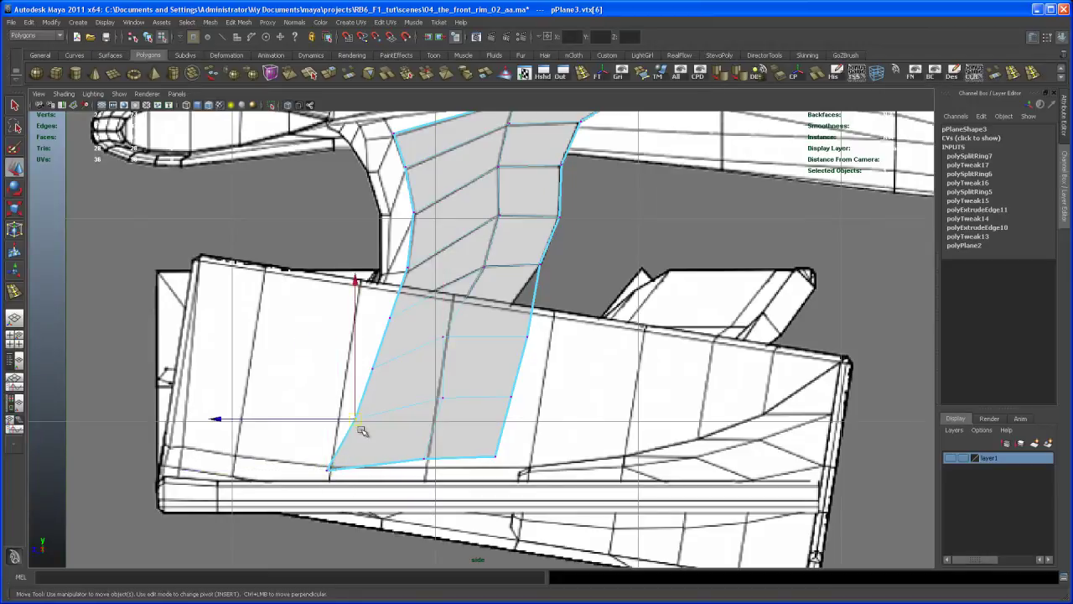
pyautogui.click(355, 419)
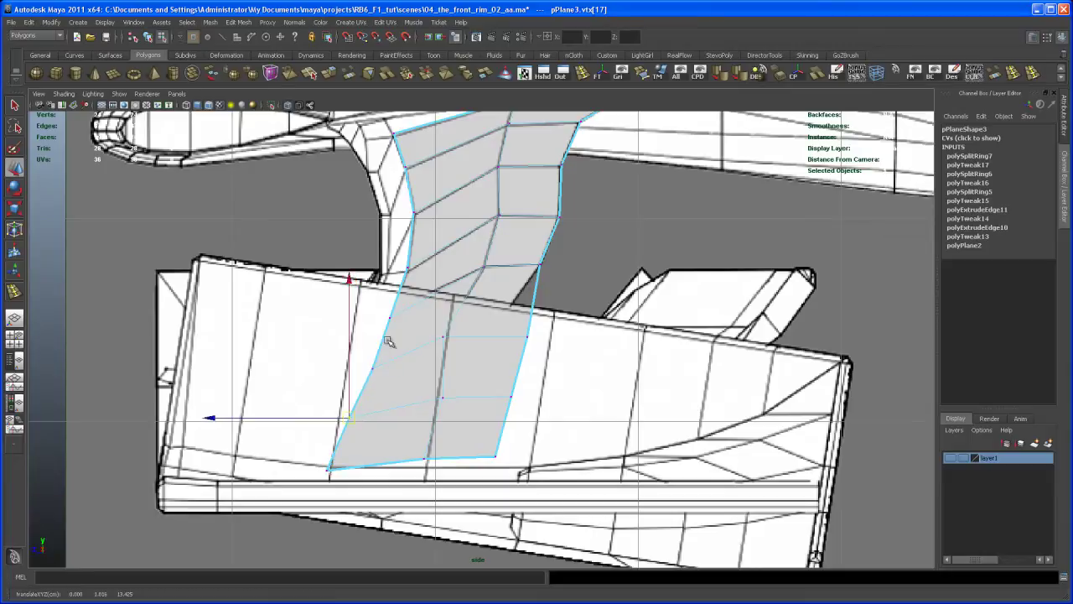
pyautogui.click(372, 367)
pyautogui.moveTo(371, 367); pyautogui.dragTo(372, 364)
# Reposition the middle and rear vertices of the two lower new loops to continue the support's rear curve forward and down
pyautogui.click(441, 335)
pyautogui.moveTo(443, 336); pyautogui.dragTo(444, 345)
pyautogui.click(526, 337)
pyautogui.moveTo(526, 336); pyautogui.dragTo(493, 335)
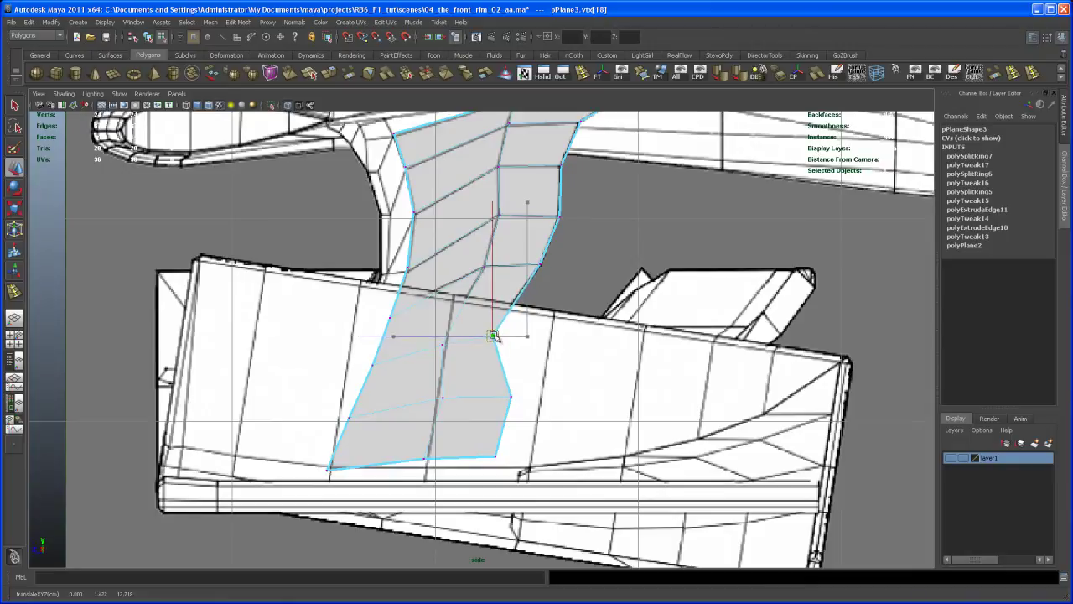
pyautogui.click(510, 397)
pyautogui.moveTo(511, 400); pyautogui.dragTo(418, 406)
pyautogui.click(442, 396)
# Move the three bottom-edge vertices down onto the wing's lower blueprint line, bringing the middle and rear ones forward
pyautogui.click(425, 458)
pyautogui.moveTo(425, 457); pyautogui.dragTo(395, 479)
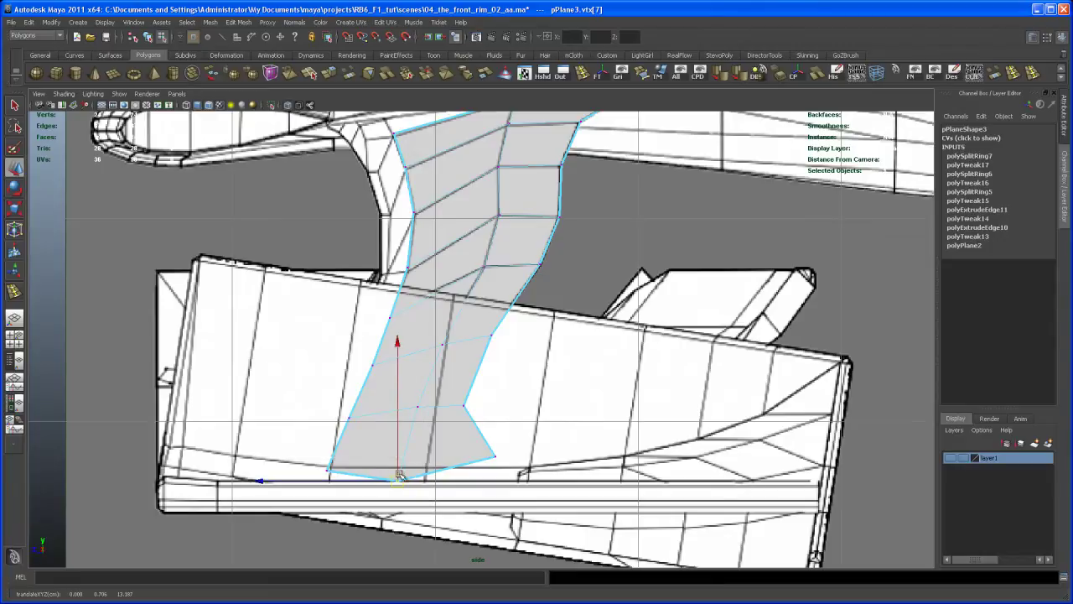
pyautogui.click(328, 470)
pyautogui.moveTo(328, 473); pyautogui.dragTo(329, 468)
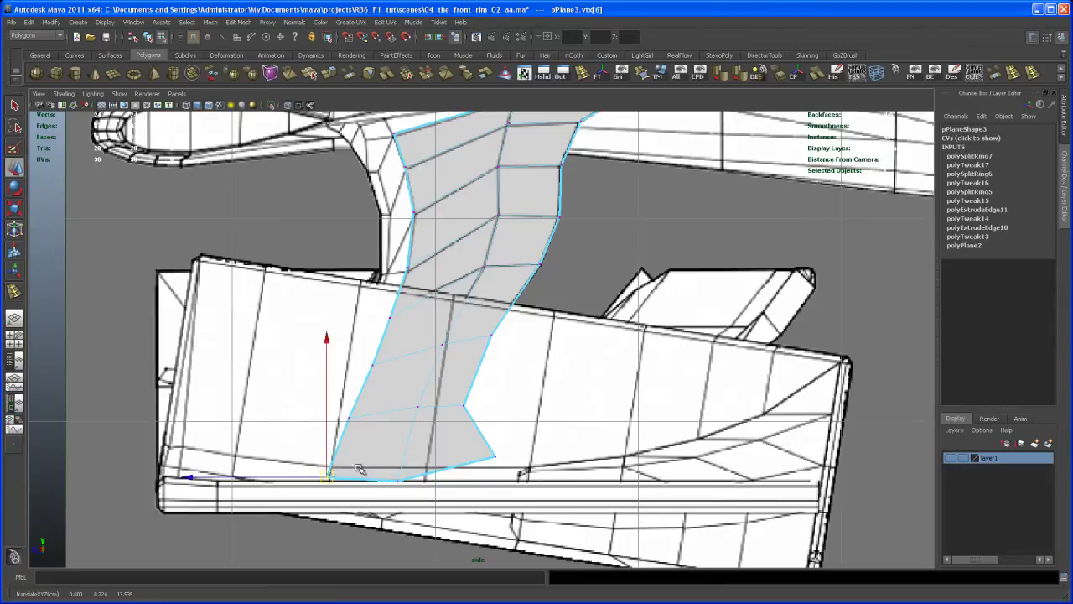
pyautogui.click(494, 455)
pyautogui.moveTo(493, 455); pyautogui.dragTo(449, 481)
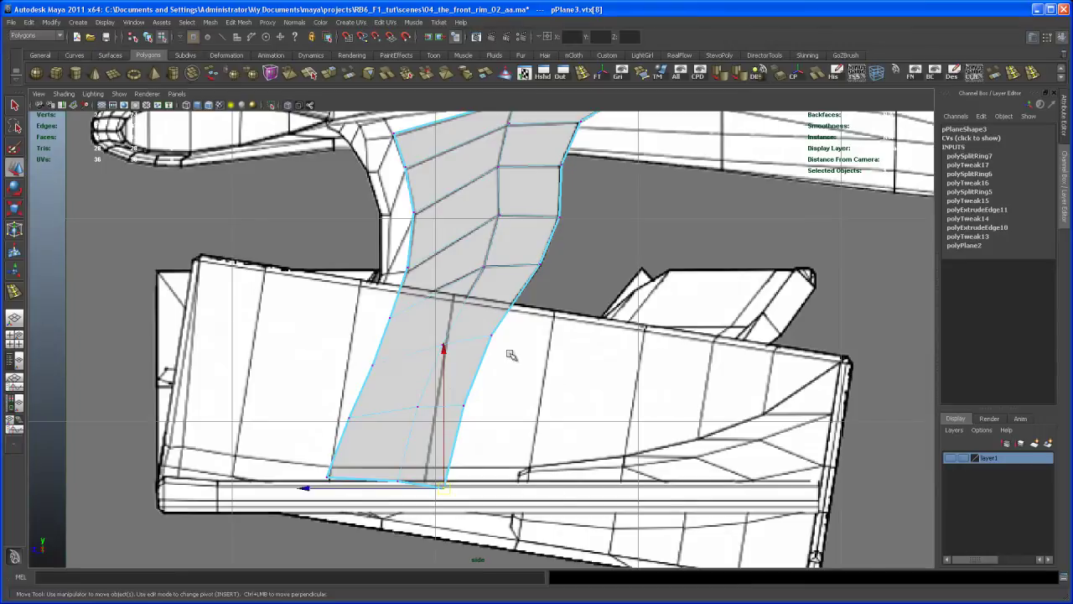
# In the front view, move the whole support plane sideways to about X 0.98, onto the blueprint's support strut
pyautogui.press('space')
pyautogui.press('space')
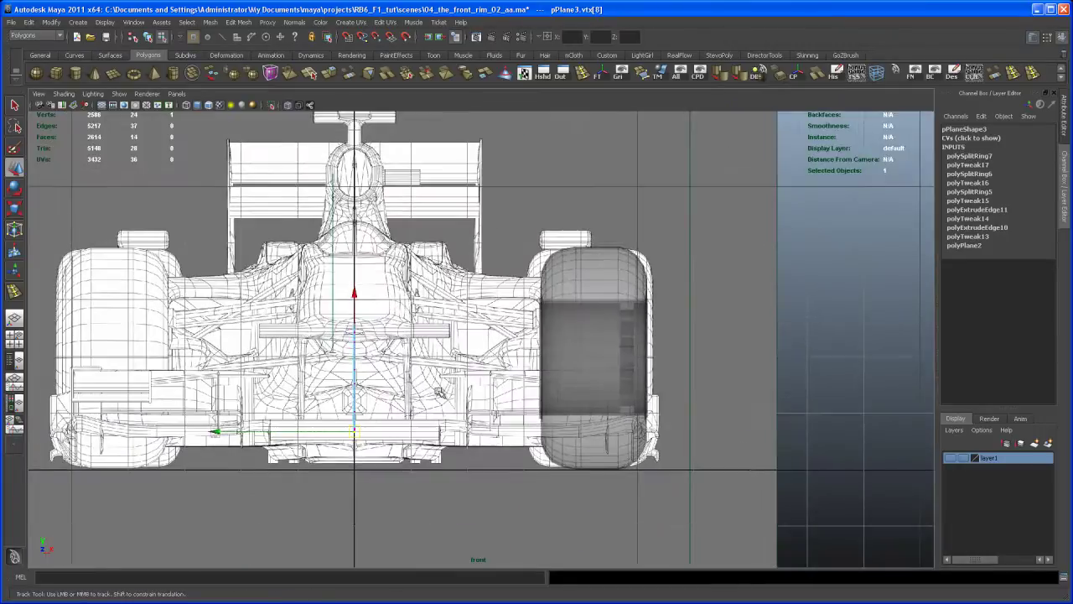
pyautogui.scroll(5, 300, 455)
pyautogui.scroll(2, 446, 360)
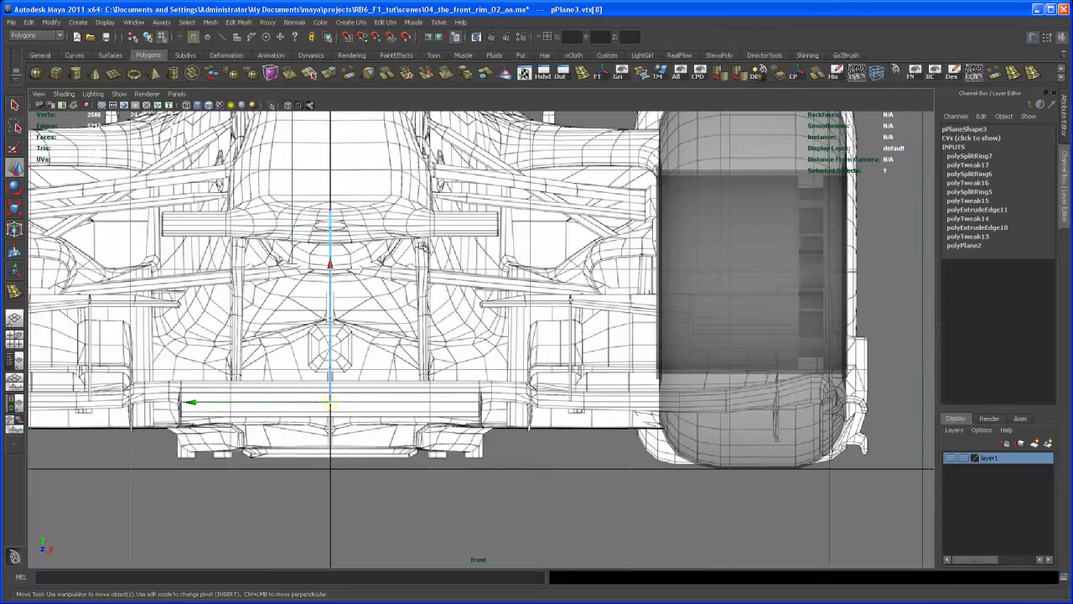
pyautogui.scroll(5, 460, 366)
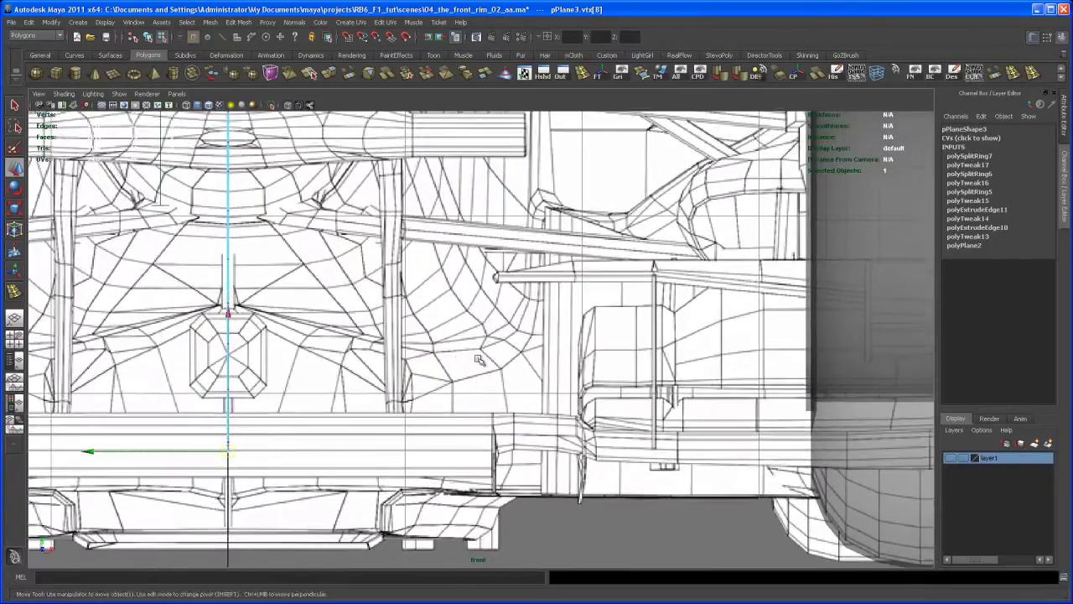
pyautogui.scroll(-1, 460, 366)
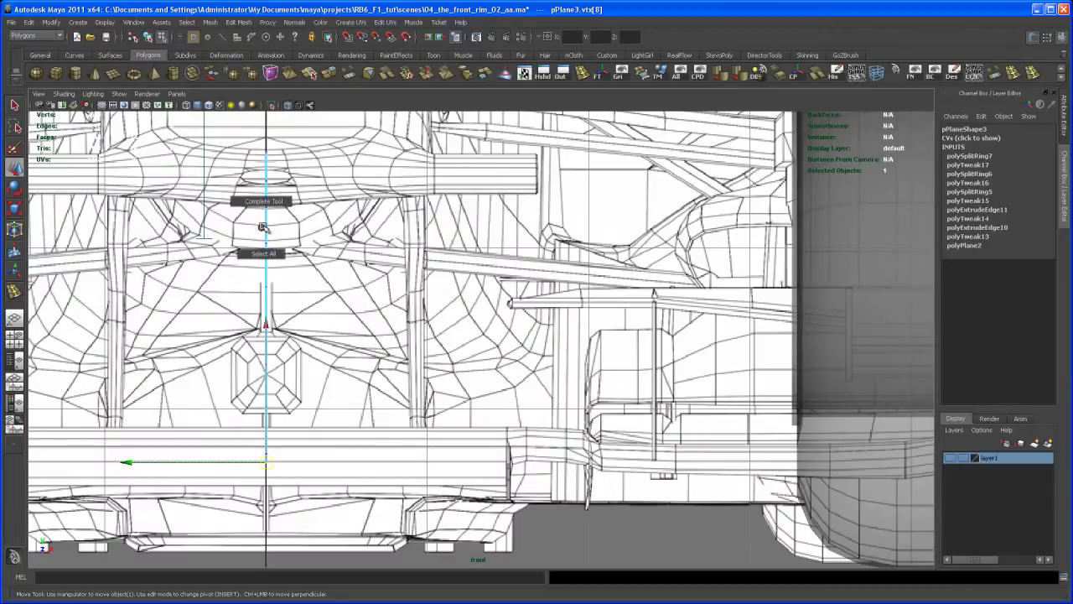
pyautogui.moveTo(265, 219); pyautogui.dragTo(223, 204, button='right')
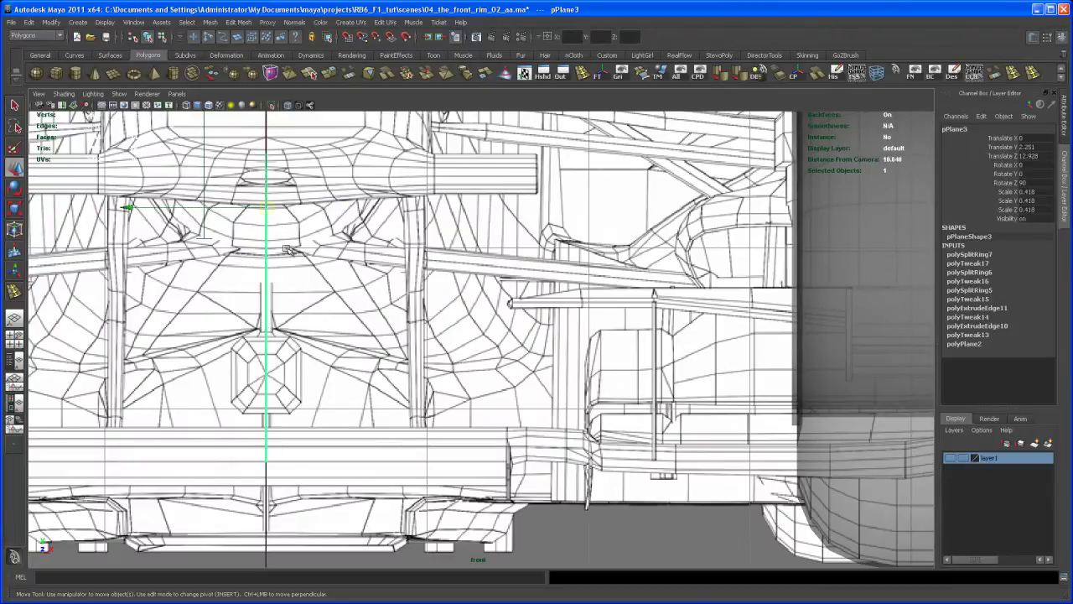
pyautogui.moveTo(128, 205); pyautogui.dragTo(285, 215, button='middle')
pyautogui.moveTo(286, 214); pyautogui.dragTo(284, 214)
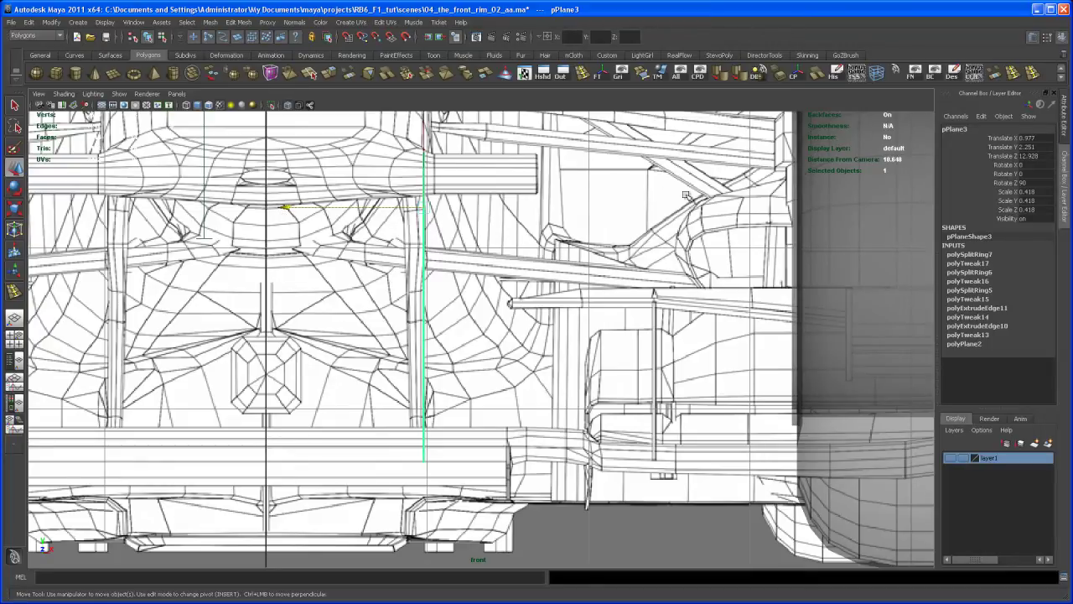
# Check the repositioned support plane in the perspective view, and return to the side view of the support
pyautogui.press('space')
pyautogui.press('space')
pyautogui.keyDown('alt'); pyautogui.moveTo(606, 251); pyautogui.dragTo(661, 304); pyautogui.keyUp('alt')
pyautogui.keyDown('alt'); pyautogui.moveTo(661, 304); pyautogui.dragTo(541, 402, button='right'); pyautogui.keyUp('alt')
pyautogui.press('space')
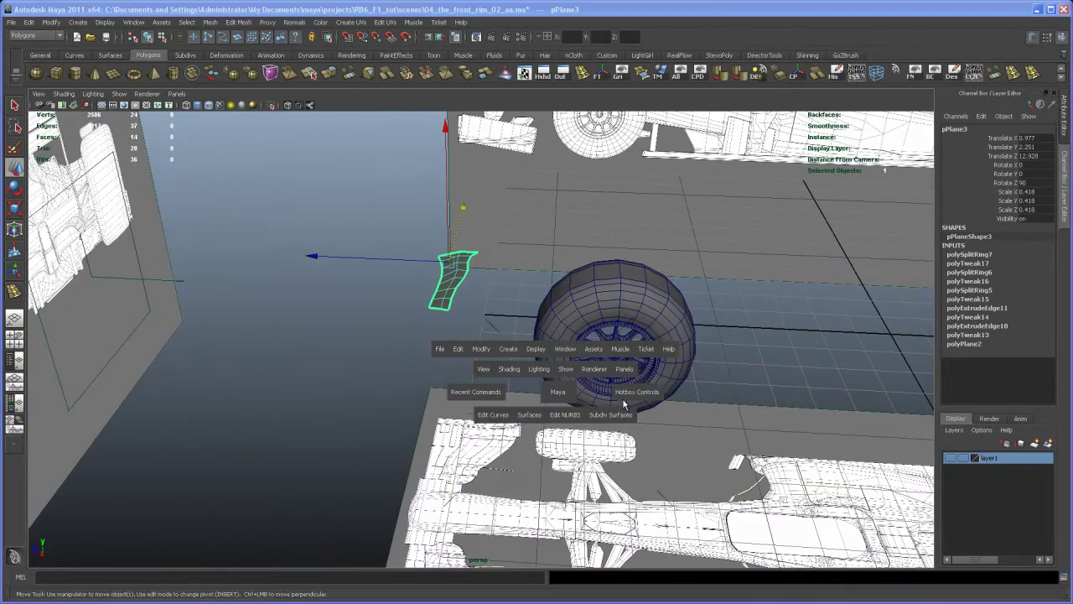
pyautogui.press('space')
pyautogui.keyDown('alt'); pyautogui.moveTo(582, 296); pyautogui.dragTo(533, 368, button='middle'); pyautogui.keyUp('alt')
pyautogui.keyDown('alt'); pyautogui.moveTo(533, 367); pyautogui.dragTo(466, 337, button='right'); pyautogui.keyUp('alt')
pyautogui.keyDown('alt'); pyautogui.moveTo(466, 337); pyautogui.dragTo(533, 322, button='middle'); pyautogui.keyUp('alt')
pyautogui.keyDown('alt'); pyautogui.moveTo(534, 322); pyautogui.dragTo(595, 407, button='right'); pyautogui.keyUp('alt')
pyautogui.keyDown('alt'); pyautogui.moveTo(594, 407); pyautogui.dragTo(585, 418, button='middle'); pyautogui.keyUp('alt')
pyautogui.keyDown('alt'); pyautogui.moveTo(585, 418); pyautogui.dragTo(602, 471, button='right'); pyautogui.keyUp('alt')
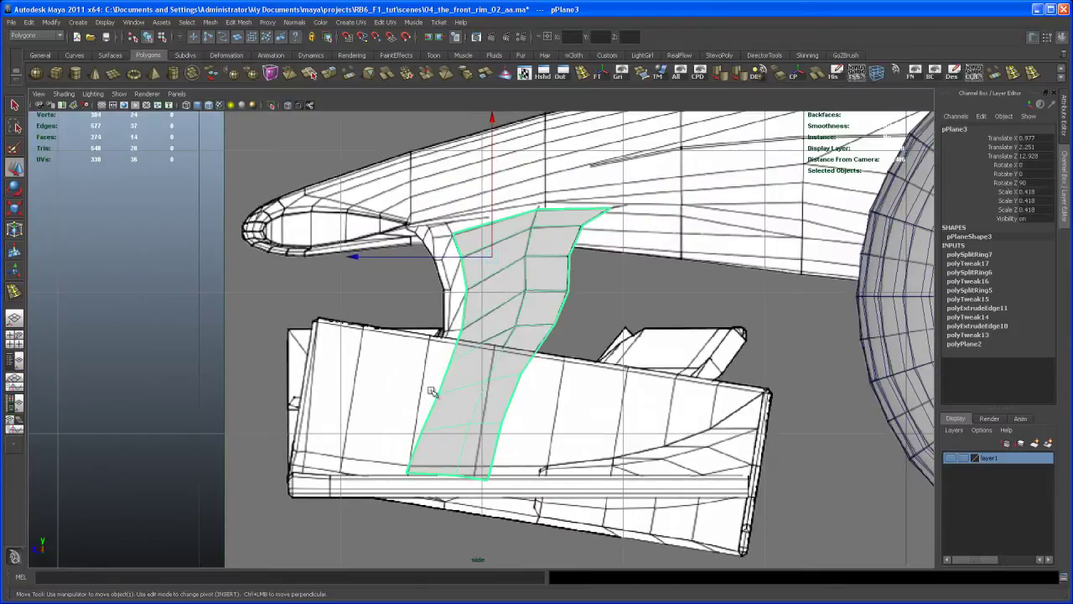
pyautogui.scroll(3, 442, 268)
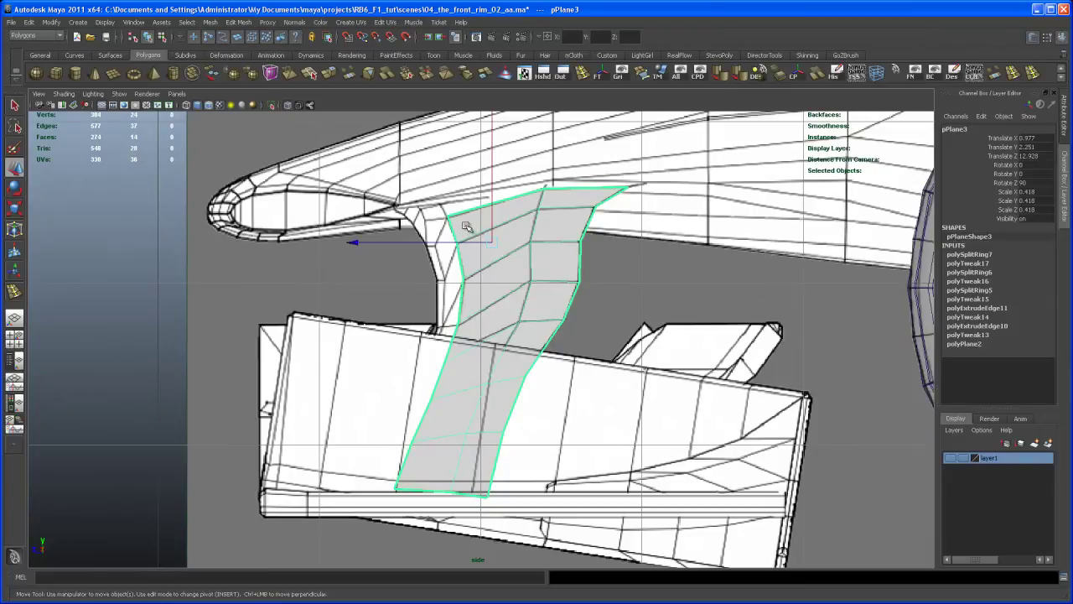
# Extrude the seven front border edges of the support slightly forward as a narrow strip
pyautogui.moveTo(451, 236); pyautogui.dragTo(452, 215, button='right')
pyautogui.click(450, 229)
pyautogui.keyDown('shift'); pyautogui.click(453, 260); pyautogui.keyUp('shift')
pyautogui.keyDown('shift'); pyautogui.click(463, 298); pyautogui.keyUp('shift')
pyautogui.keyDown('shift'); pyautogui.click(443, 369); pyautogui.keyUp('shift')
pyautogui.keyDown('shift'); pyautogui.click(434, 390); pyautogui.keyUp('shift')
pyautogui.keyDown('shift'); pyautogui.click(421, 419); pyautogui.keyUp('shift')
pyautogui.keyDown('shift'); pyautogui.click(406, 463); pyautogui.keyUp('shift')
pyautogui.keyDown('alt'); pyautogui.moveTo(414, 351); pyautogui.dragTo(391, 377, button='middle'); pyautogui.keyUp('alt')
pyautogui.keyDown('alt'); pyautogui.moveTo(392, 376); pyautogui.dragTo(409, 338, button='right'); pyautogui.keyUp('alt')
pyautogui.keyDown('alt'); pyautogui.moveTo(409, 339); pyautogui.dragTo(424, 302, button='middle'); pyautogui.keyUp('alt')
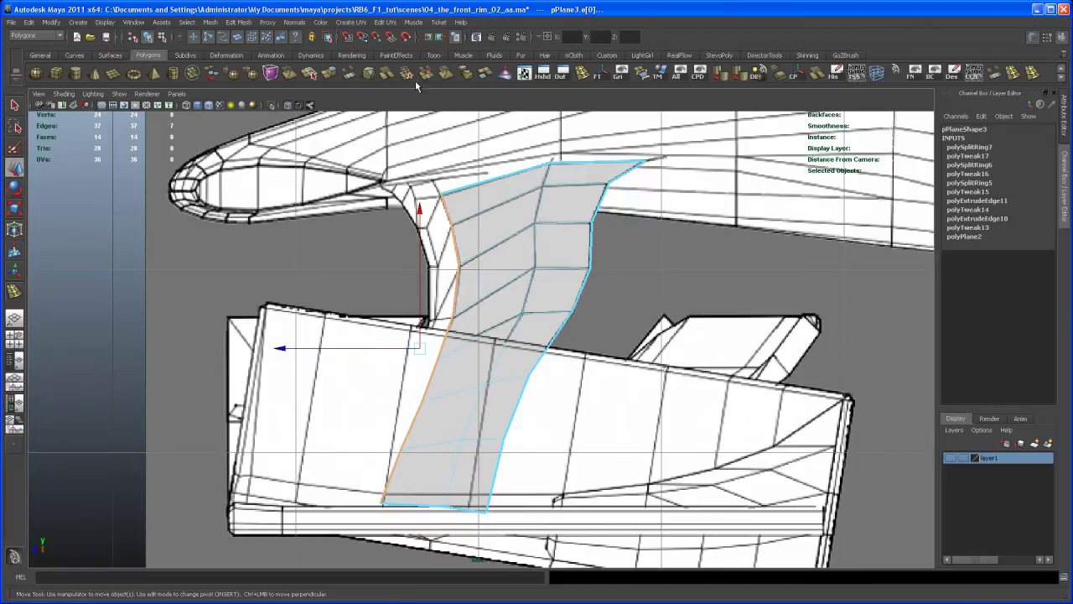
pyautogui.click(331, 74)
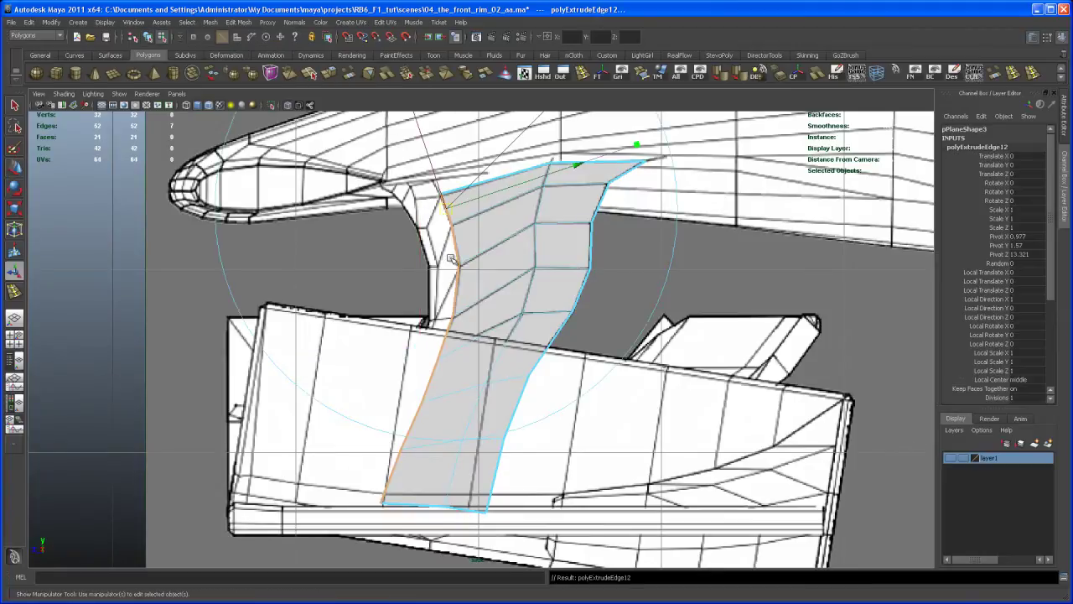
pyautogui.press('w')
pyautogui.moveTo(385, 349); pyautogui.dragTo(369, 348)
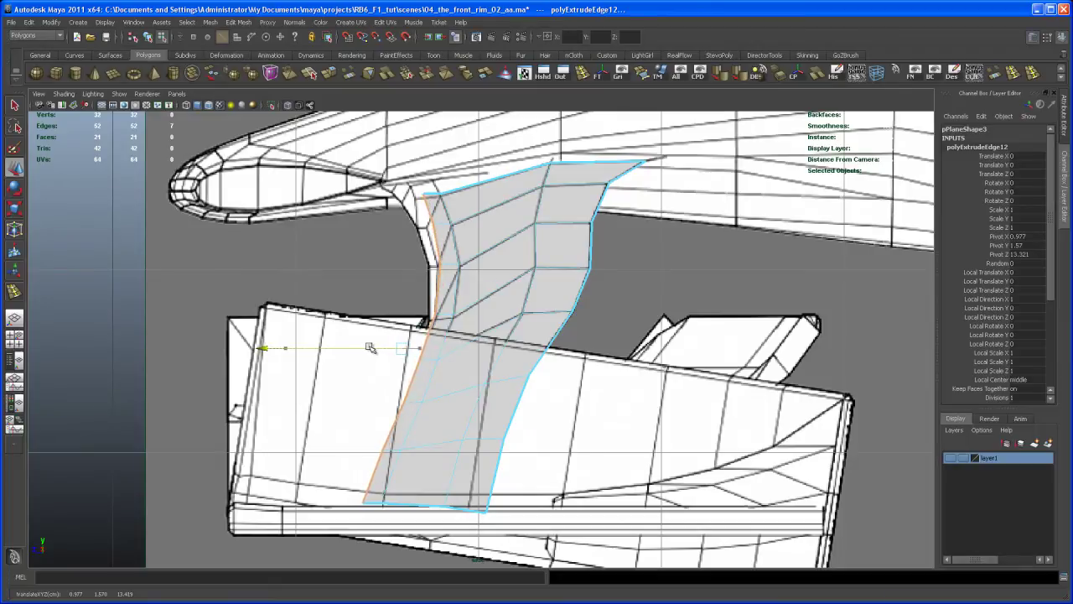
pyautogui.moveTo(369, 348); pyautogui.dragTo(372, 348)
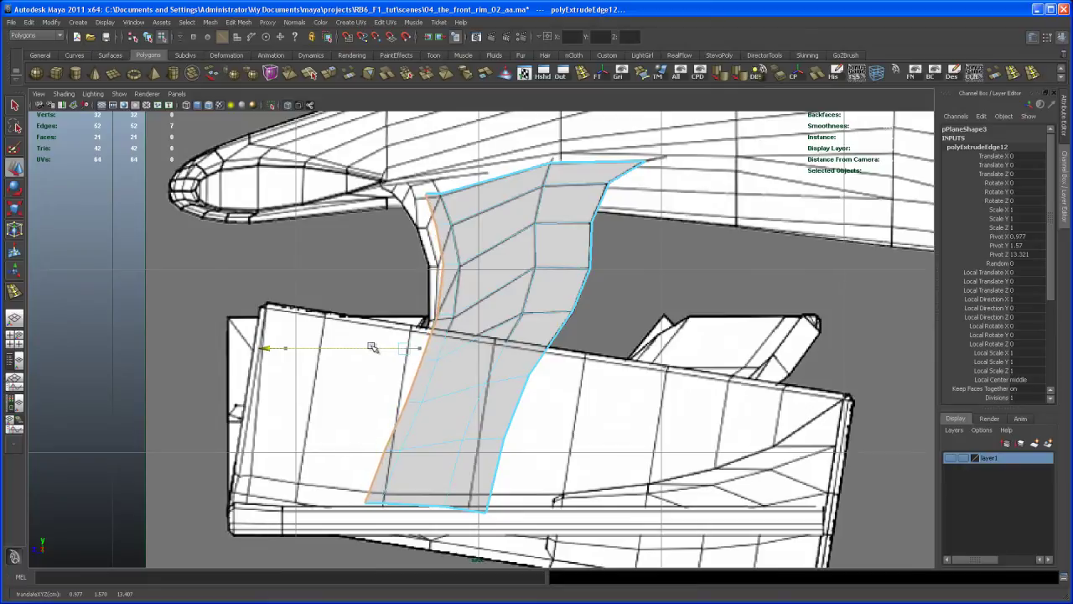
# Move the three upper front vertices of the extruded strip onto the support's inner blueprint line
pyautogui.moveTo(433, 212); pyautogui.dragTo(401, 212, button='right')
pyautogui.click(416, 195)
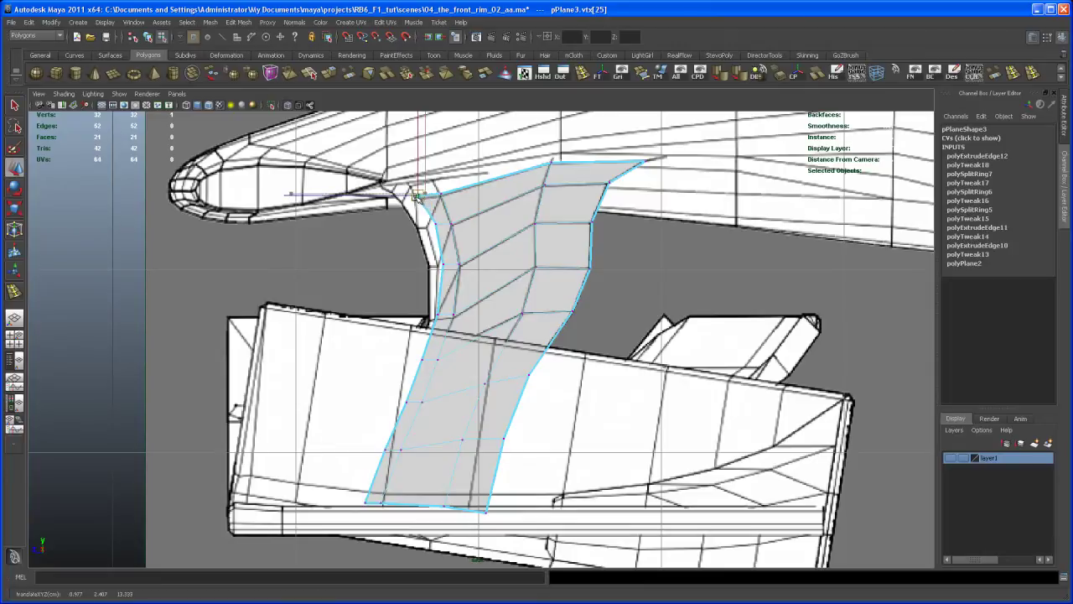
pyautogui.click(429, 225)
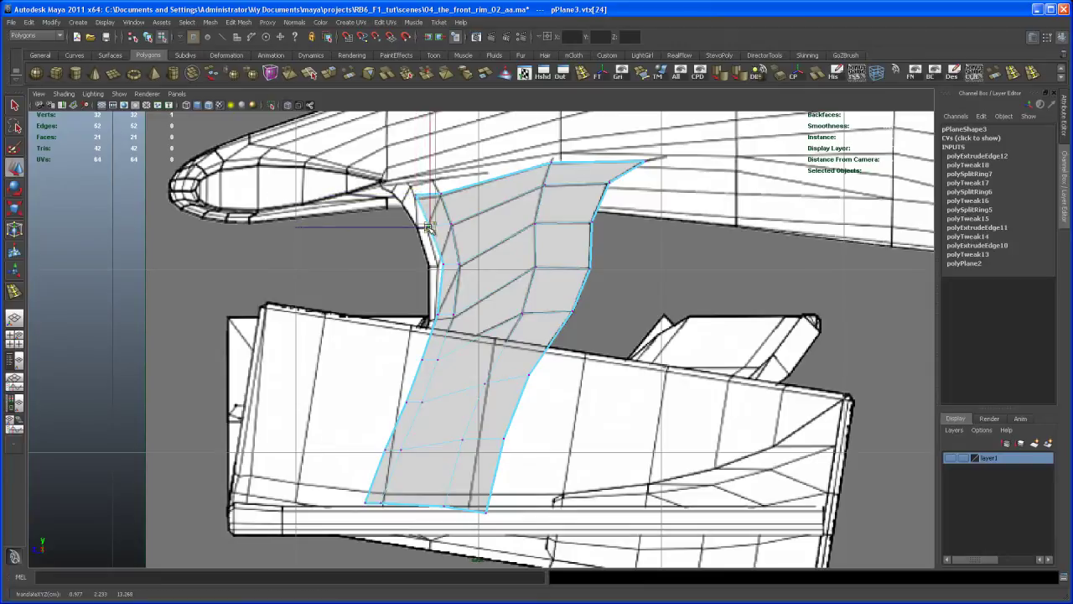
pyautogui.click(437, 264)
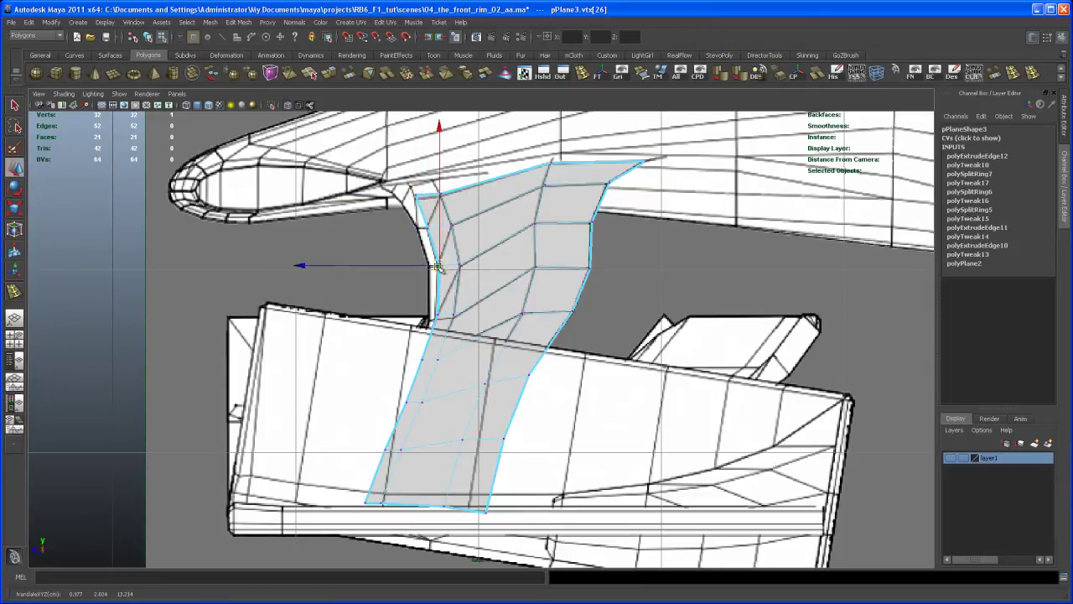
pyautogui.keyDown('alt'); pyautogui.moveTo(430, 376); pyautogui.dragTo(445, 347, button='middle'); pyautogui.keyUp('alt')
pyautogui.keyDown('alt'); pyautogui.moveTo(445, 347); pyautogui.dragTo(397, 419, button='right'); pyautogui.keyUp('alt')
pyautogui.moveTo(419, 371)
pyautogui.keyDown('alt'); pyautogui.mouseDown(button='middle')
pyautogui.moveTo(395, 435)
pyautogui.moveTo(417, 374)
pyautogui.mouseUp(button='middle'); pyautogui.keyUp('alt')
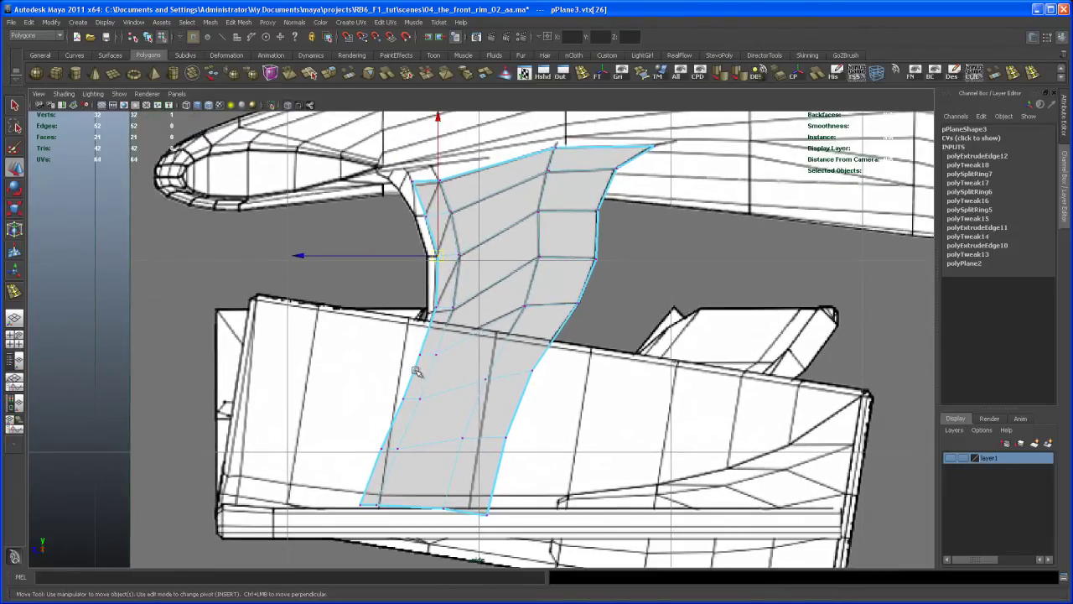
# Extrude all front border edges of the strip forward again to form a second narrow strip
pyautogui.moveTo(428, 192); pyautogui.dragTo(424, 171, button='right')
pyautogui.click(423, 197)
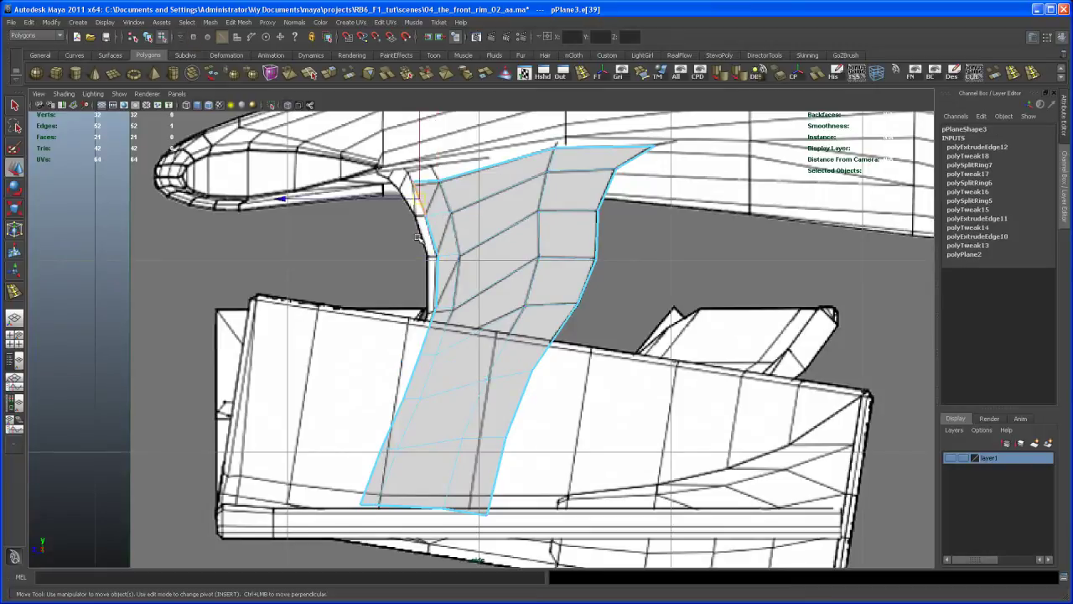
pyautogui.click(429, 263)
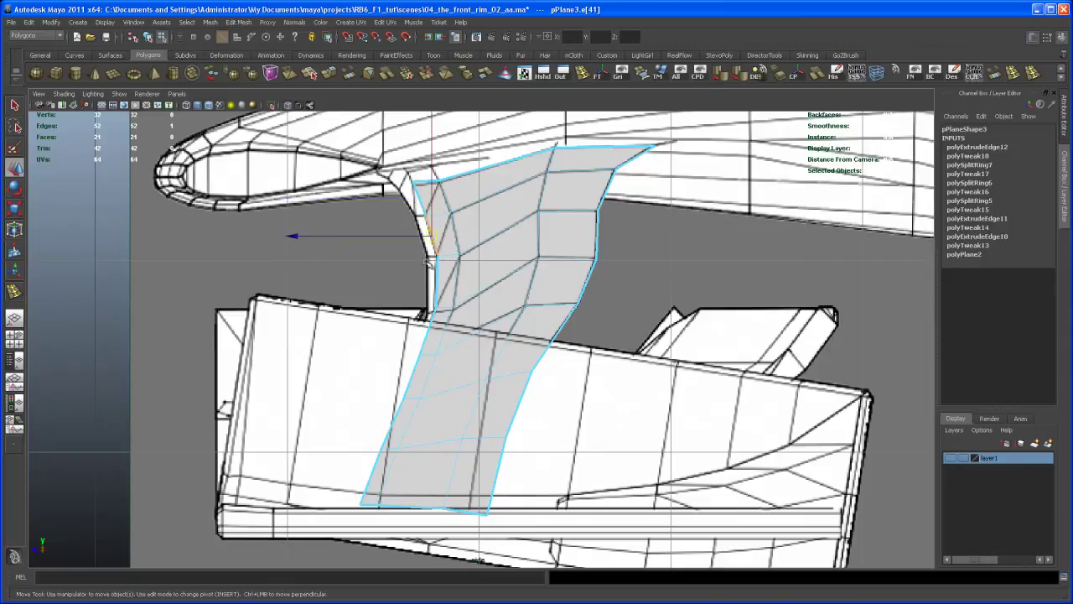
pyautogui.keyDown('shift'); pyautogui.click(422, 201); pyautogui.keyUp('shift')
pyautogui.press('q')
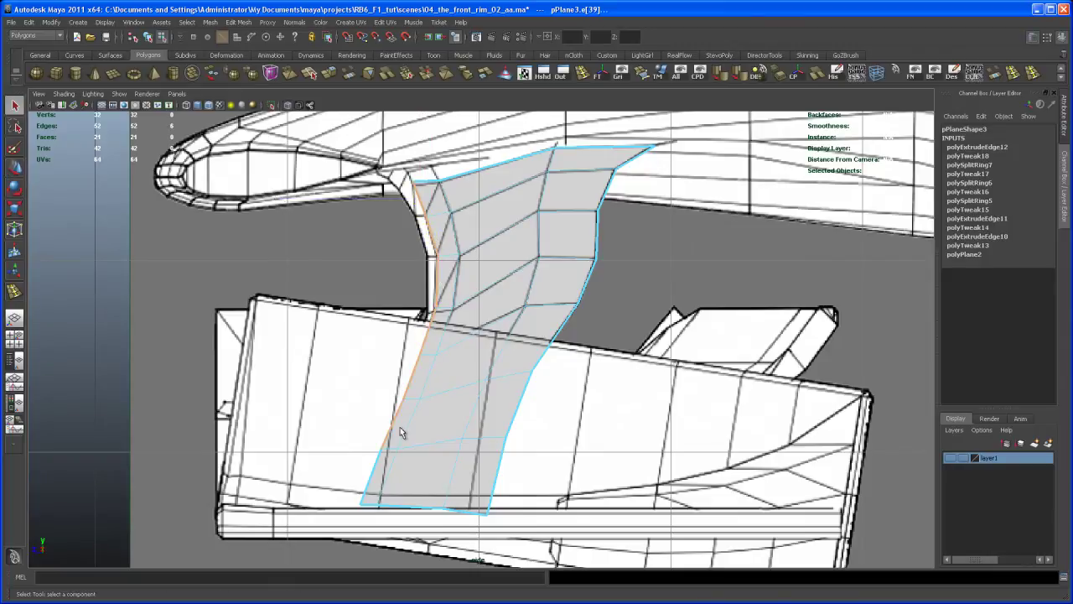
pyautogui.keyDown('shift'); pyautogui.click(374, 475); pyautogui.keyUp('shift')
pyautogui.hotkey('ctrl', 'e')
pyautogui.moveTo(366, 339); pyautogui.dragTo(357, 348)
# Move the second strip's top front vertex up and forward to where the support's blueprint outline meets the nose
pyautogui.moveTo(406, 195); pyautogui.dragTo(369, 191, button='right')
pyautogui.click(403, 182)
pyautogui.moveTo(405, 183); pyautogui.dragTo(397, 177)
pyautogui.keyDown('alt'); pyautogui.moveTo(399, 179); pyautogui.dragTo(350, 228, button='middle'); pyautogui.keyUp('alt')
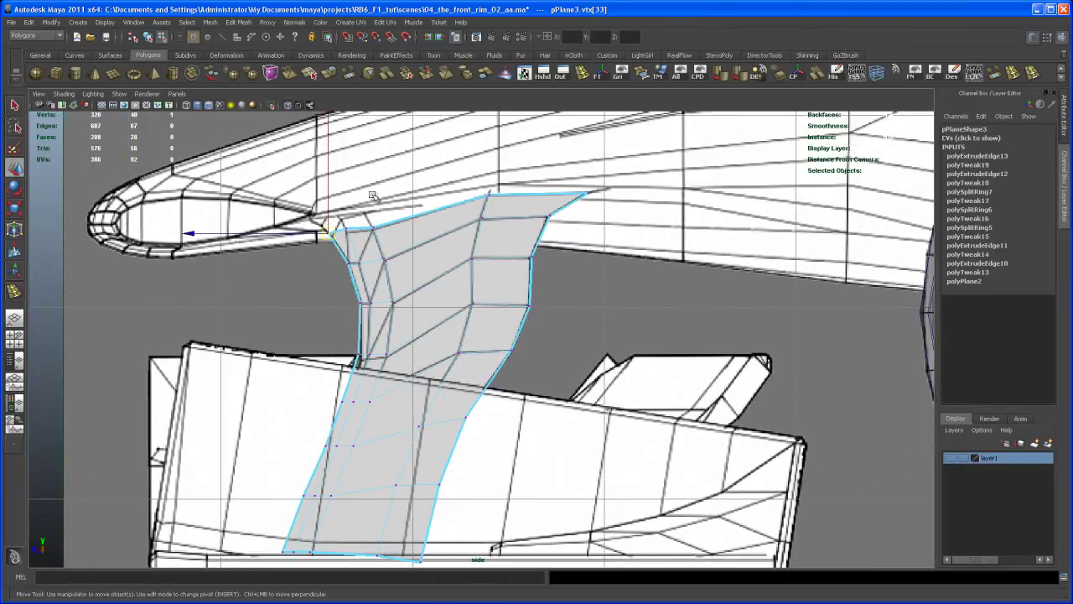
# Examine the support's outline against the nose and front wing in the side-view blueprint
pyautogui.keyDown('alt'); pyautogui.moveTo(416, 181); pyautogui.dragTo(392, 212, button='middle'); pyautogui.keyUp('alt')
pyautogui.keyDown('alt'); pyautogui.moveTo(451, 192); pyautogui.dragTo(406, 257, button='middle'); pyautogui.keyUp('alt')
pyautogui.scroll(-6, 400, 276)
pyautogui.keyDown('alt'); pyautogui.moveTo(413, 328); pyautogui.dragTo(442, 244, button='middle'); pyautogui.keyUp('alt')
pyautogui.scroll(2, 433, 257)
pyautogui.scroll(2, 453, 265)
pyautogui.keyDown('alt'); pyautogui.moveTo(470, 312); pyautogui.dragTo(489, 307, button='middle'); pyautogui.keyUp('alt')
pyautogui.scroll(1, 427, 231)
pyautogui.keyDown('alt'); pyautogui.moveTo(447, 199); pyautogui.dragTo(421, 235, button='middle'); pyautogui.keyUp('alt')
pyautogui.keyDown('alt'); pyautogui.moveTo(443, 317); pyautogui.dragTo(464, 271, button='right'); pyautogui.keyUp('alt')
pyautogui.keyDown('alt'); pyautogui.moveTo(474, 275); pyautogui.dragTo(436, 332, button='middle'); pyautogui.keyUp('alt')
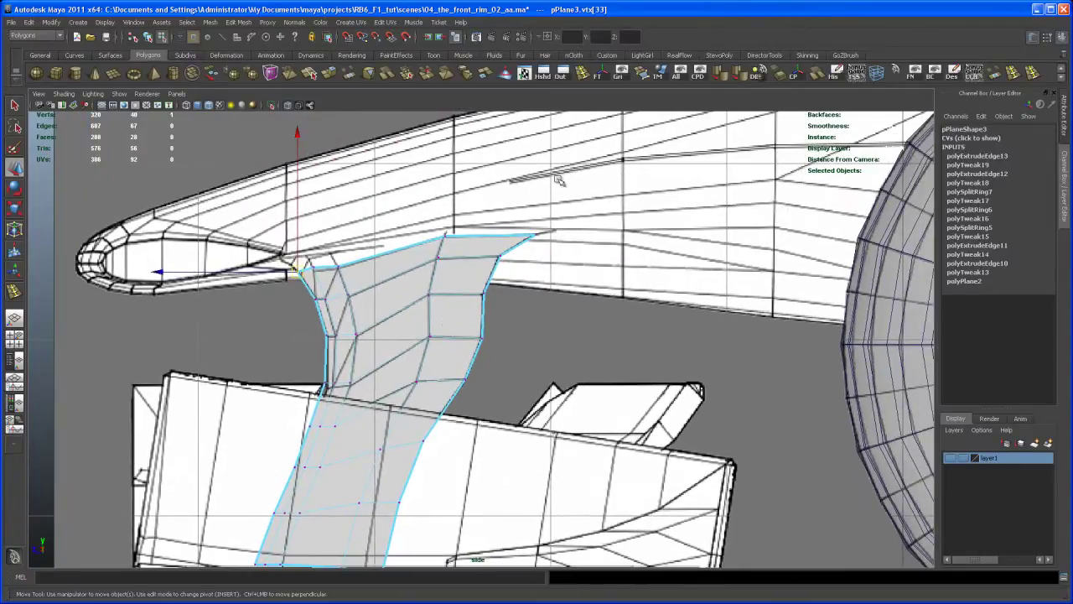
pyautogui.keyDown('alt'); pyautogui.moveTo(450, 377); pyautogui.dragTo(472, 336, button='middle'); pyautogui.keyUp('alt')
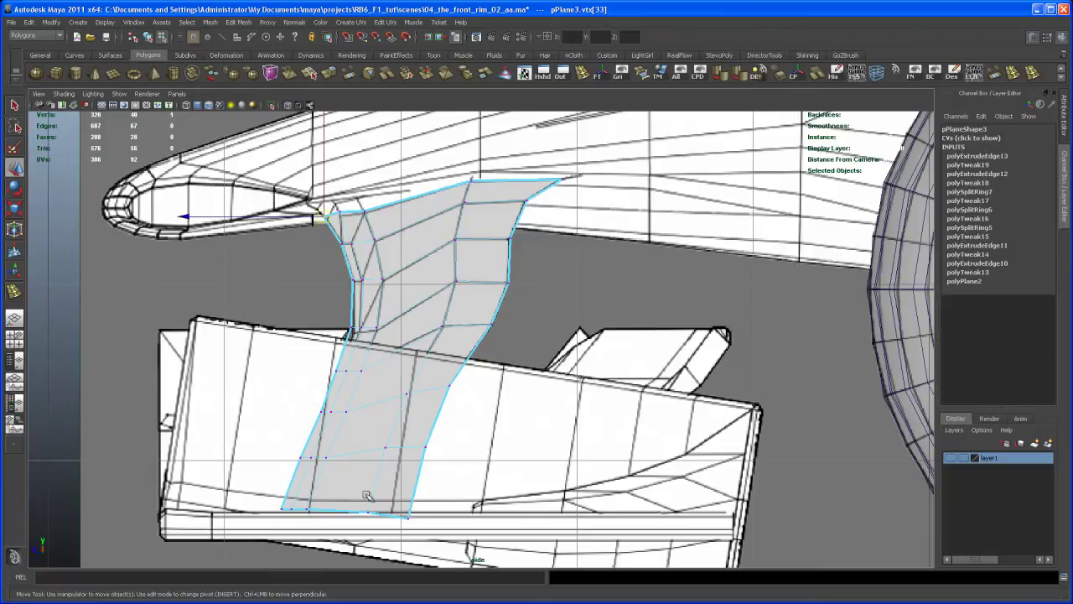
# Inspect the support in perspective and compare its shape with the redbull_rb6 reference photo
pyautogui.press('space')
pyautogui.press('space')
pyautogui.keyDown('alt'); pyautogui.moveTo(583, 266); pyautogui.dragTo(547, 344); pyautogui.keyUp('alt')
pyautogui.keyDown('alt'); pyautogui.moveTo(547, 344); pyautogui.dragTo(733, 504, button='right'); pyautogui.keyUp('alt')
pyautogui.keyDown('alt'); pyautogui.moveTo(474, 254); pyautogui.dragTo(457, 284); pyautogui.keyUp('alt')
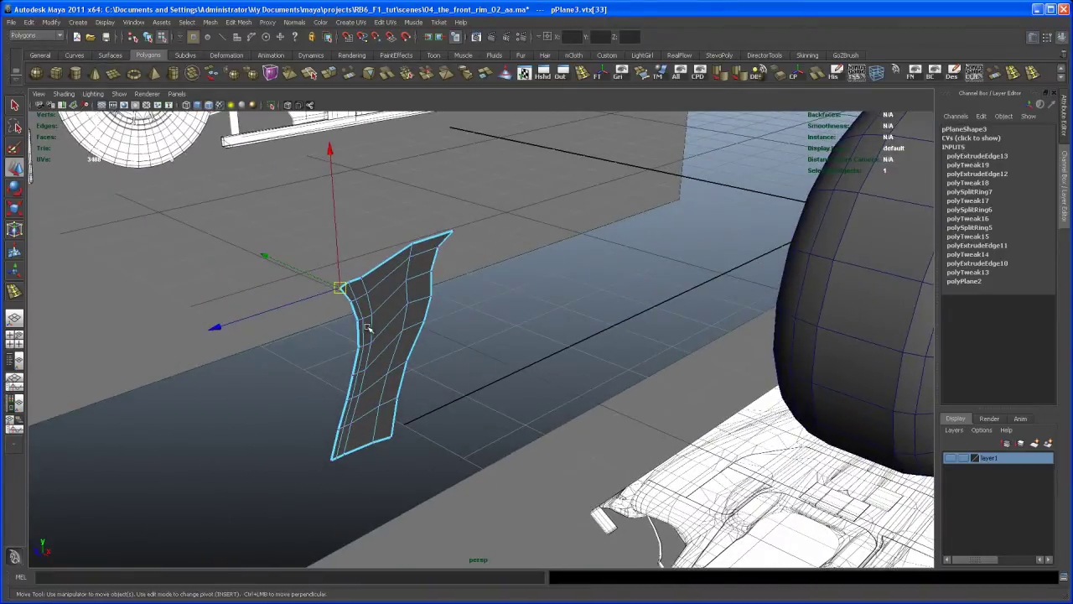
pyautogui.press('space')
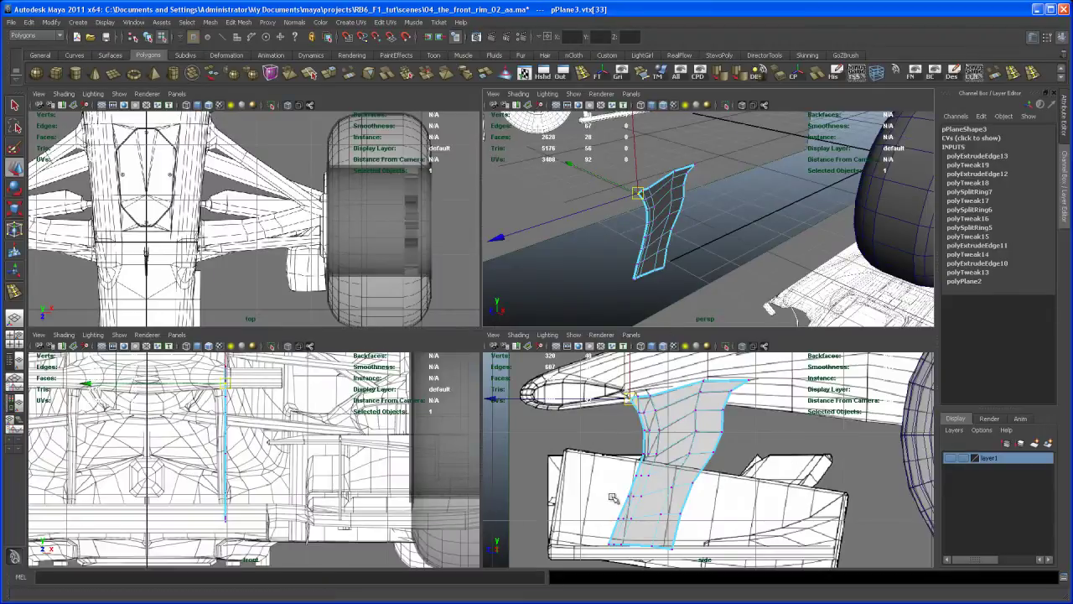
pyautogui.hotkey('alt', 'Tab')
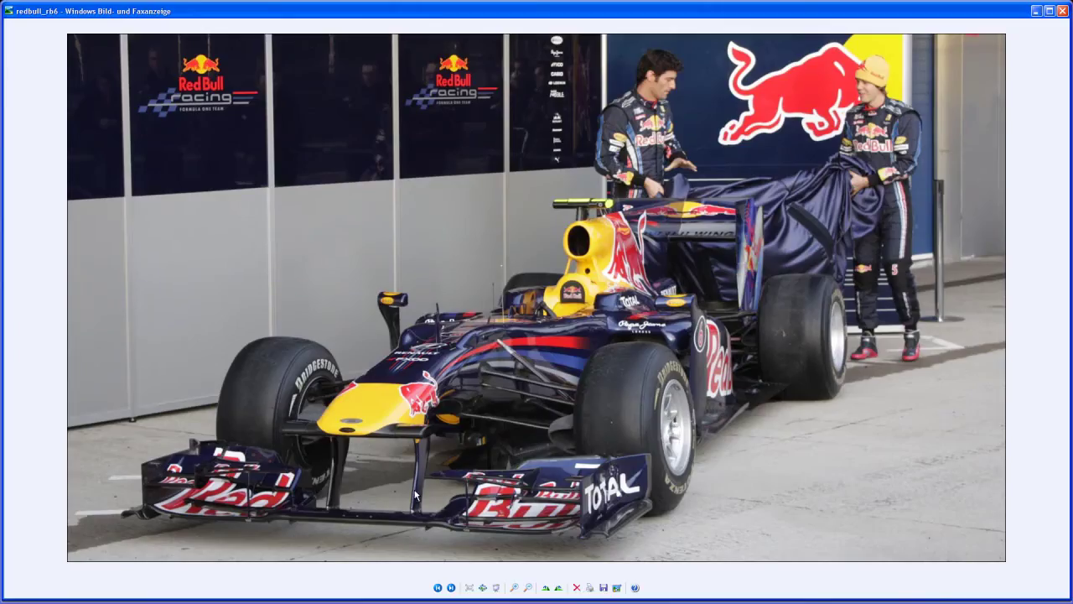
pyautogui.hotkey('alt', 'Tab')
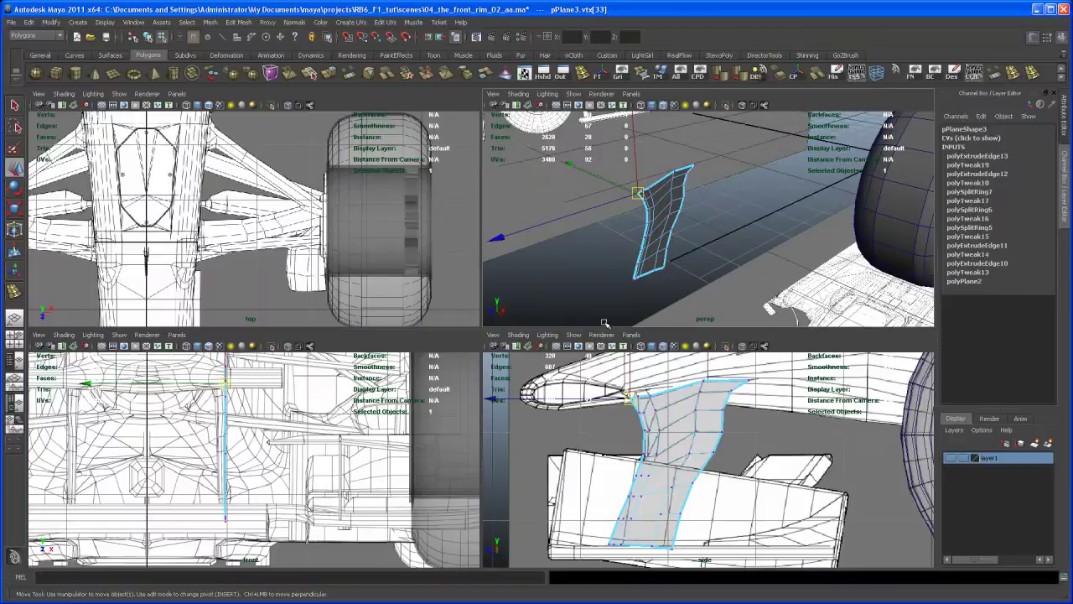
# Select the sixteen vertices of the support's two front columns and shift them sideways toward the car's centre
pyautogui.keyDown('alt'); pyautogui.moveTo(665, 235); pyautogui.dragTo(601, 244); pyautogui.keyUp('alt')
pyautogui.keyDown('alt'); pyautogui.moveTo(615, 250); pyautogui.dragTo(619, 188, button='middle'); pyautogui.keyUp('alt')
pyautogui.keyDown('alt'); pyautogui.moveTo(729, 251); pyautogui.dragTo(697, 268); pyautogui.keyUp('alt')
pyautogui.press('space')
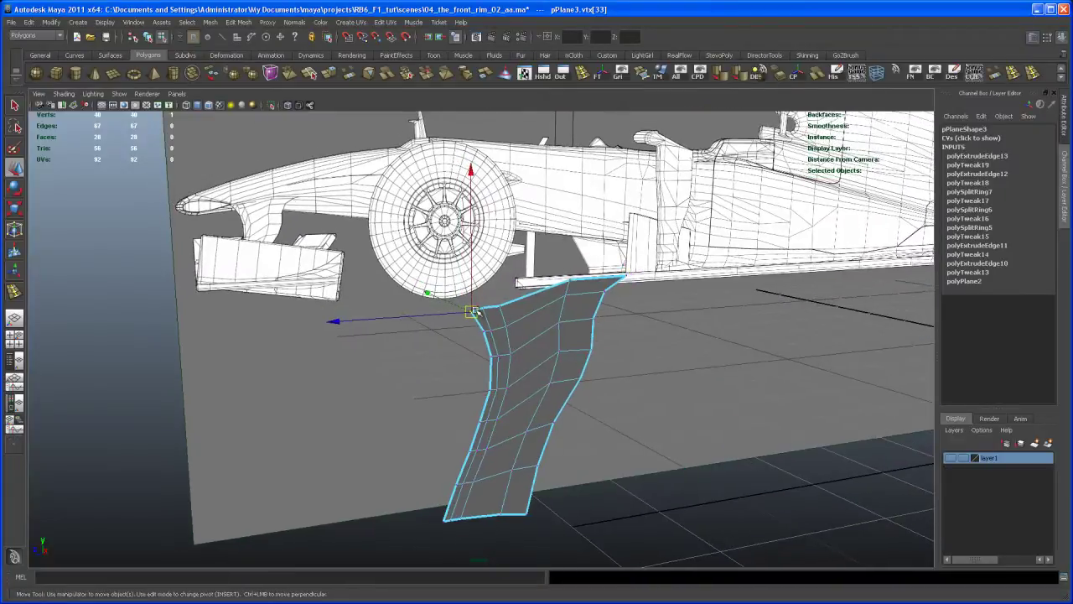
pyautogui.moveTo(446, 305); pyautogui.dragTo(477, 337)
pyautogui.hotkey('ctrl', 'z')
pyautogui.press('q')
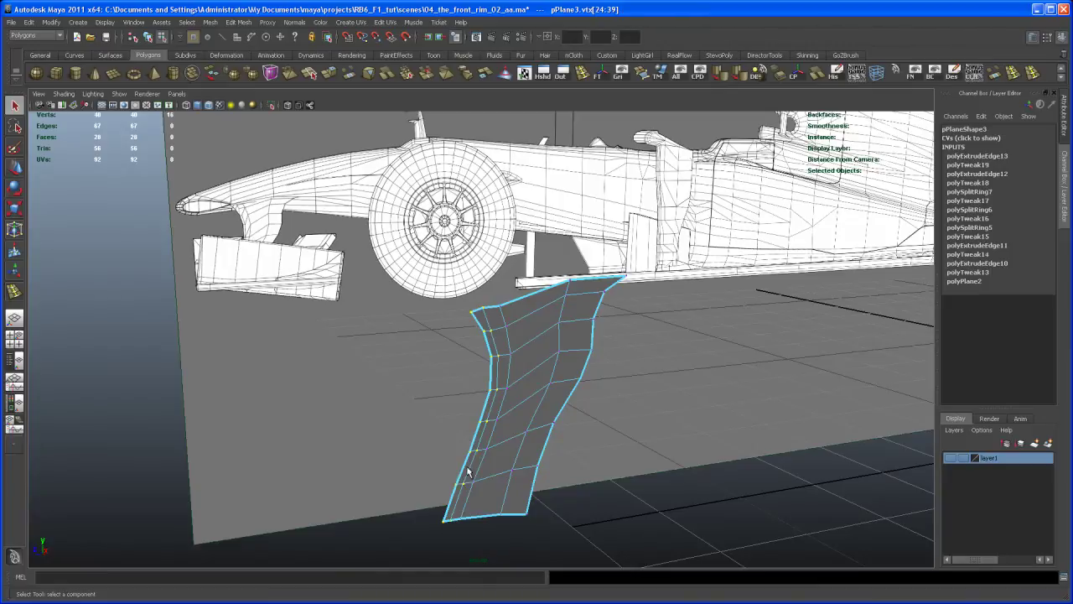
pyautogui.keyDown('alt'); pyautogui.moveTo(514, 435); pyautogui.dragTo(550, 442); pyautogui.keyUp('alt')
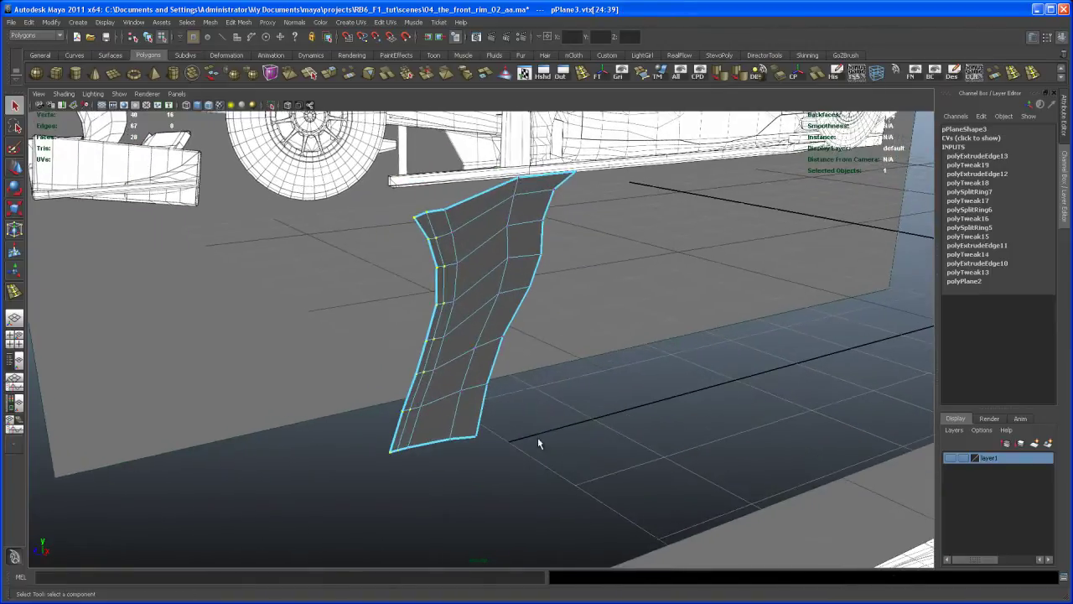
pyautogui.press('w')
pyautogui.moveTo(358, 299); pyautogui.dragTo(359, 304, button='middle')
# Move the two front vertex columns slightly back outward in the front view to reduce their sideways offset
pyautogui.press('space')
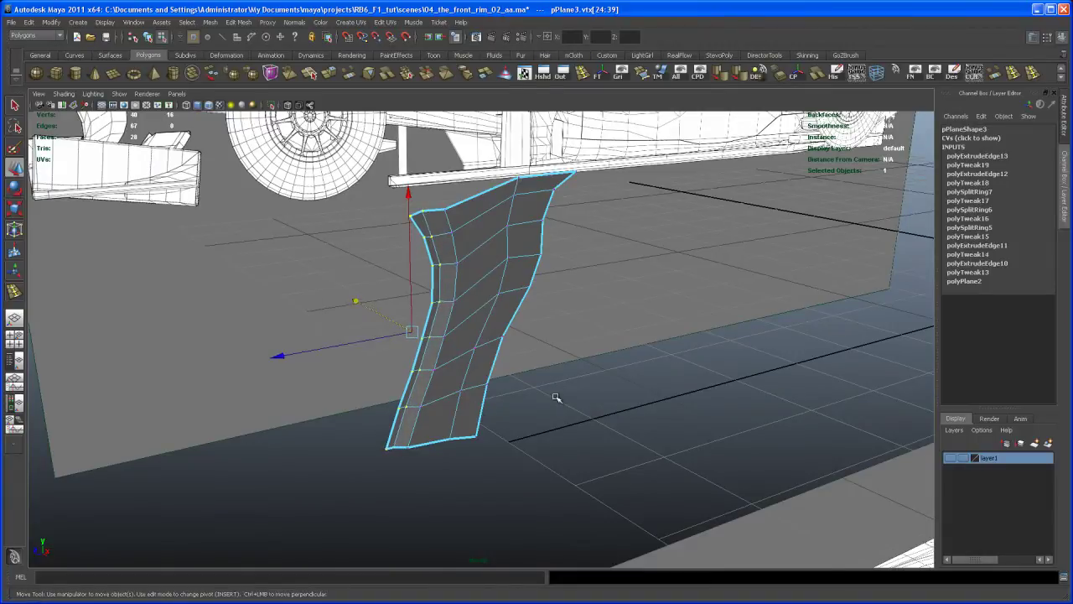
pyautogui.press('space')
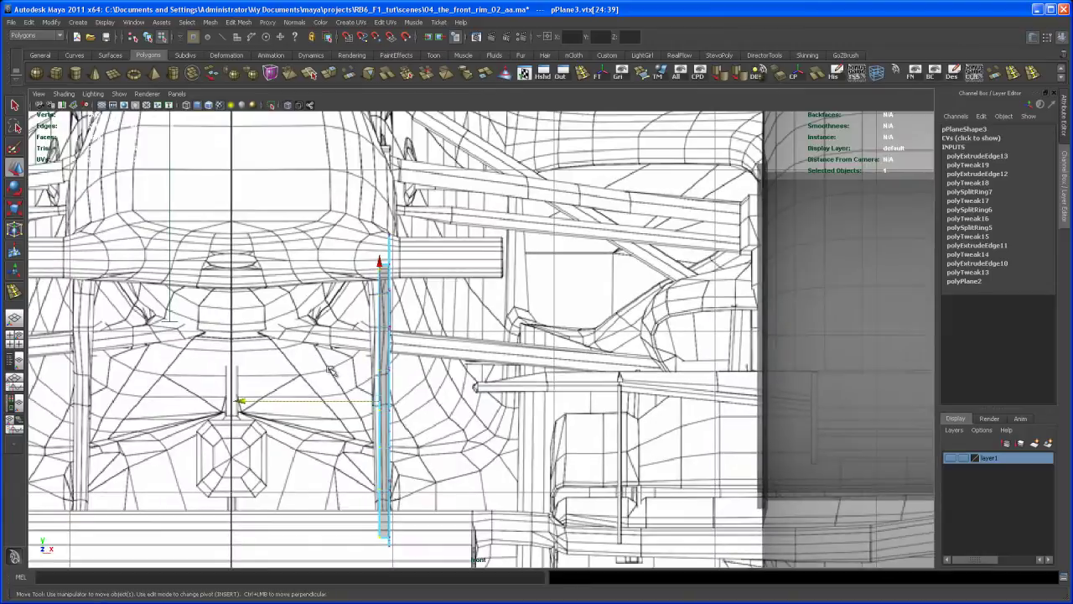
pyautogui.moveTo(324, 402); pyautogui.dragTo(327, 402, button='middle')
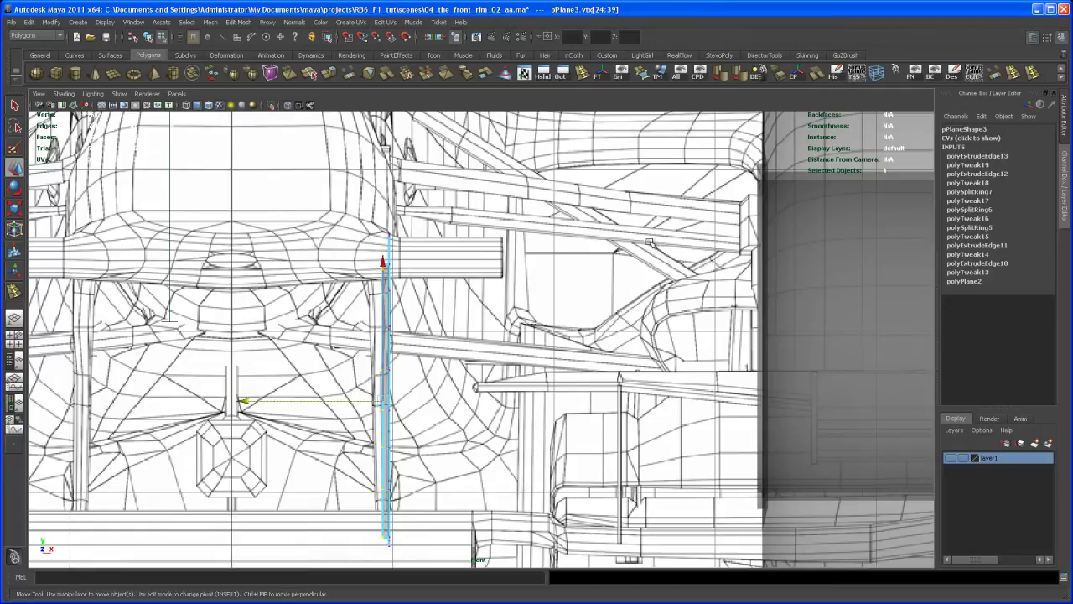
# Select only the foremost column of border vertices and shift it slightly further sideways toward the car's centre
pyautogui.press('space')
pyautogui.press('space')
pyautogui.keyDown('alt'); pyautogui.moveTo(589, 260); pyautogui.dragTo(551, 283); pyautogui.keyUp('alt')
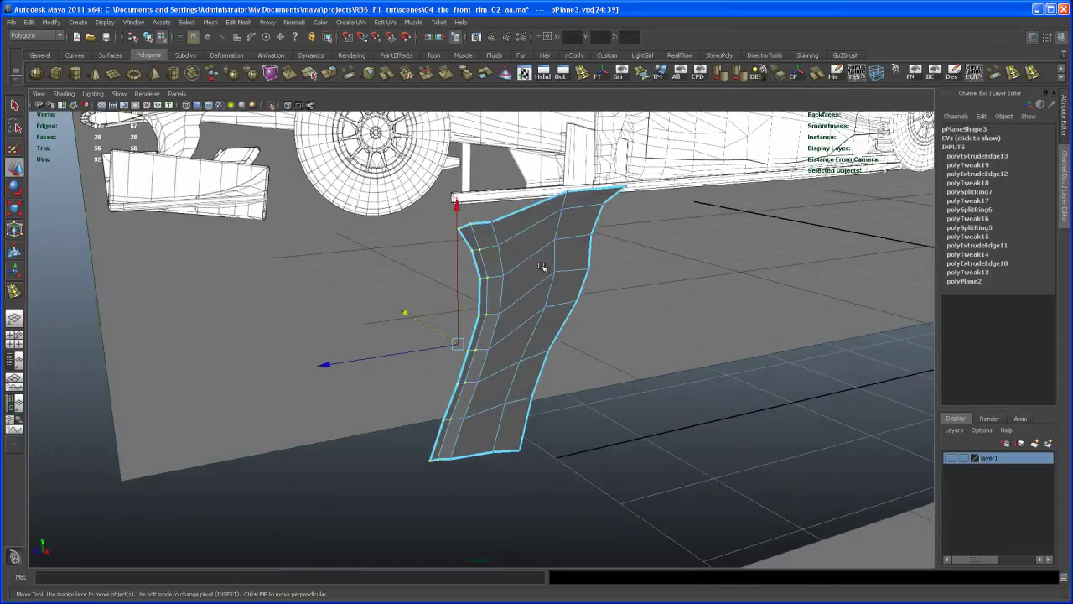
pyautogui.keyDown('ctrl'); pyautogui.rightClick(472, 238); pyautogui.keyUp('ctrl')
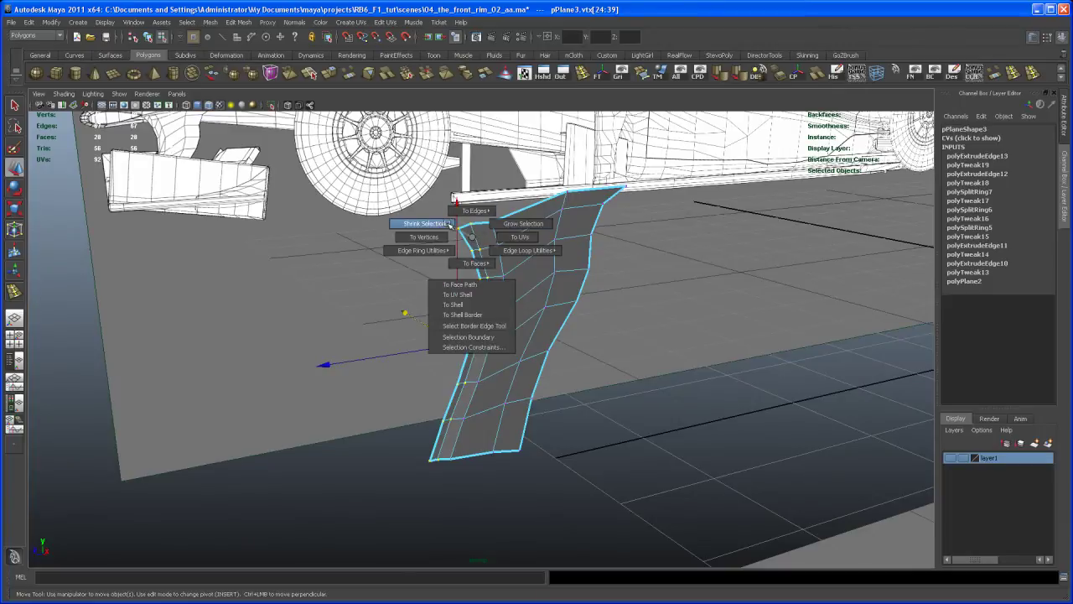
pyautogui.click(442, 223)
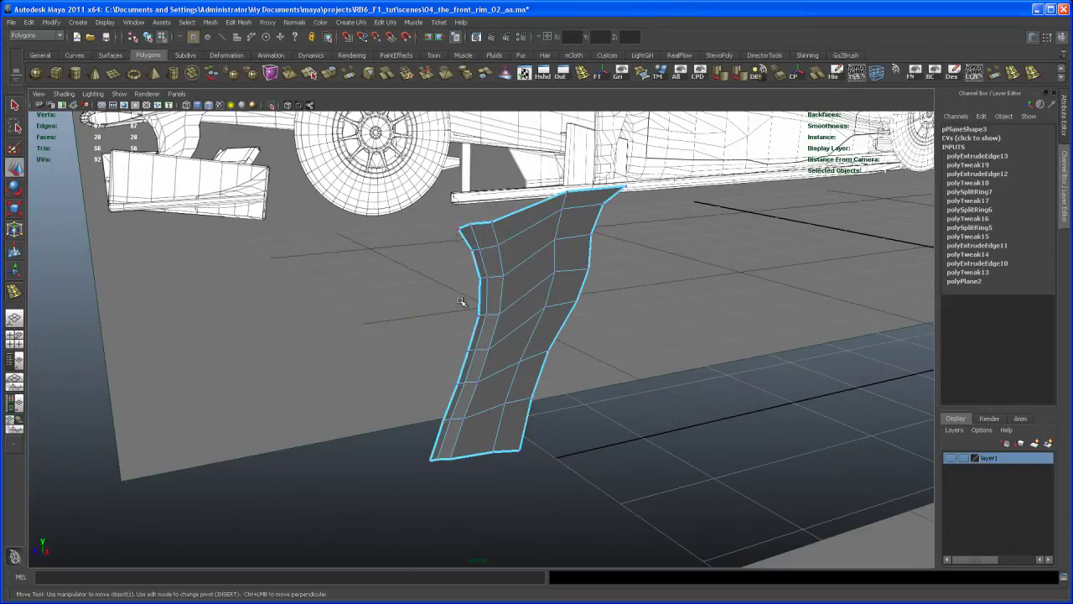
pyautogui.rightClick(460, 230)
pyautogui.rightClick(476, 237)
pyautogui.moveTo(478, 239); pyautogui.dragTo(441, 234, button='right')
pyautogui.click(455, 231)
pyautogui.press('q')
pyautogui.keyDown('shift'); pyautogui.click(474, 276); pyautogui.keyUp('shift')
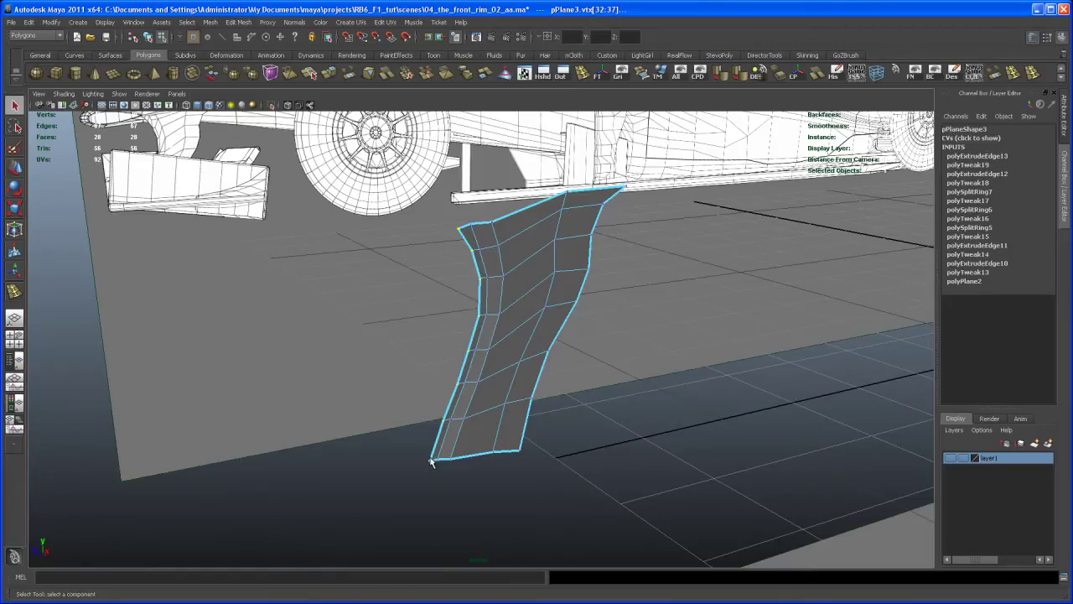
pyautogui.press('w')
pyautogui.moveTo(403, 316); pyautogui.dragTo(399, 314)
# In the front view, shift the foremost vertex column, and both front columns together, slightly back outward
pyautogui.press('space')
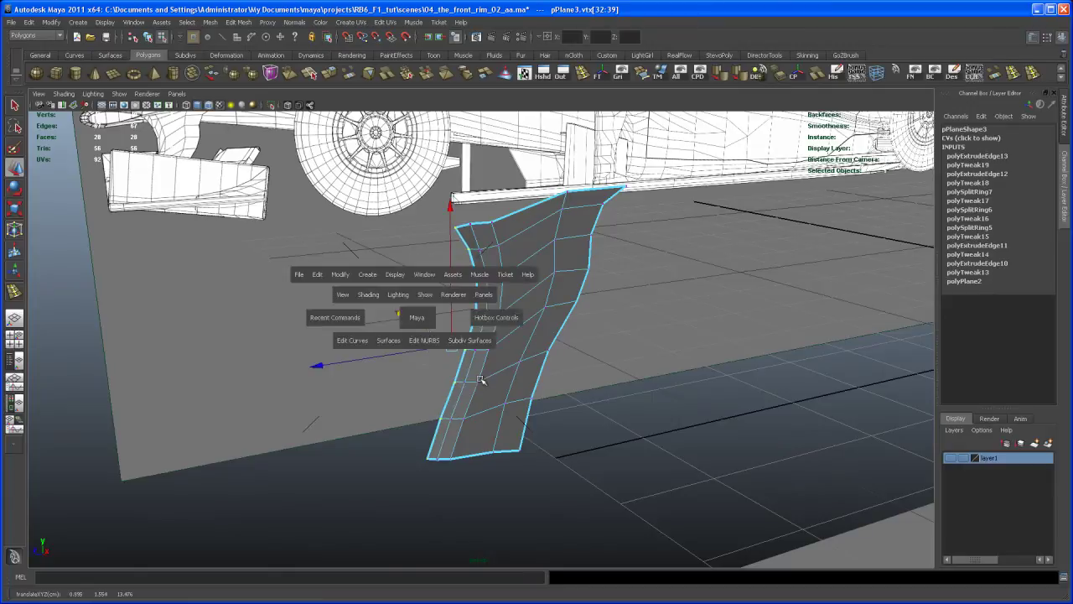
pyautogui.press('space')
pyautogui.scroll(3, 517, 455)
pyautogui.scroll(2, 517, 455)
pyautogui.moveTo(353, 323); pyautogui.dragTo(357, 319)
pyautogui.moveTo(342, 126); pyautogui.dragTo(394, 493)
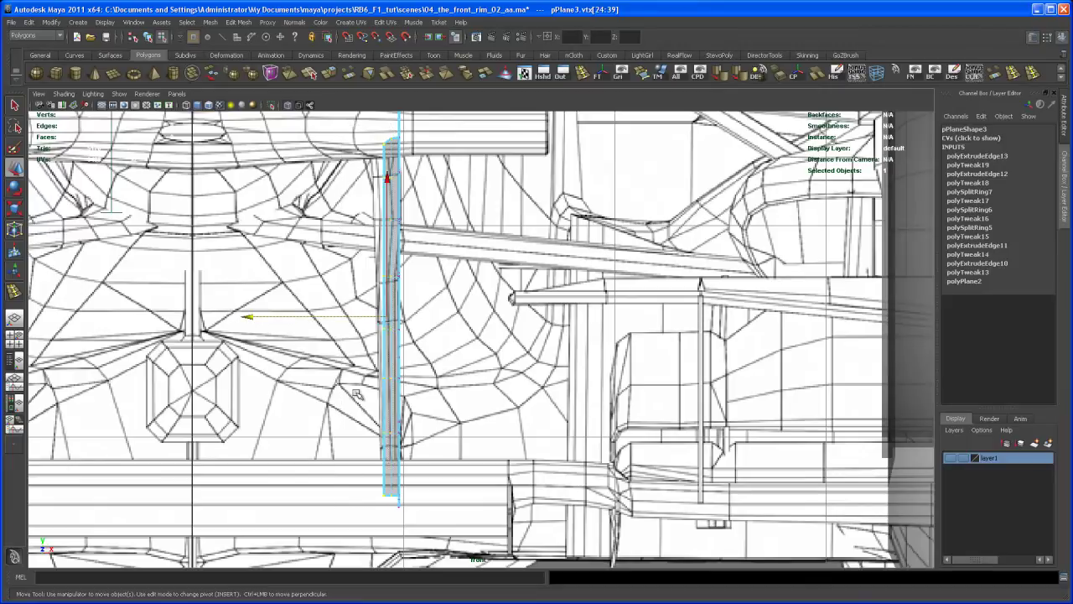
pyautogui.moveTo(291, 316); pyautogui.dragTo(298, 317)
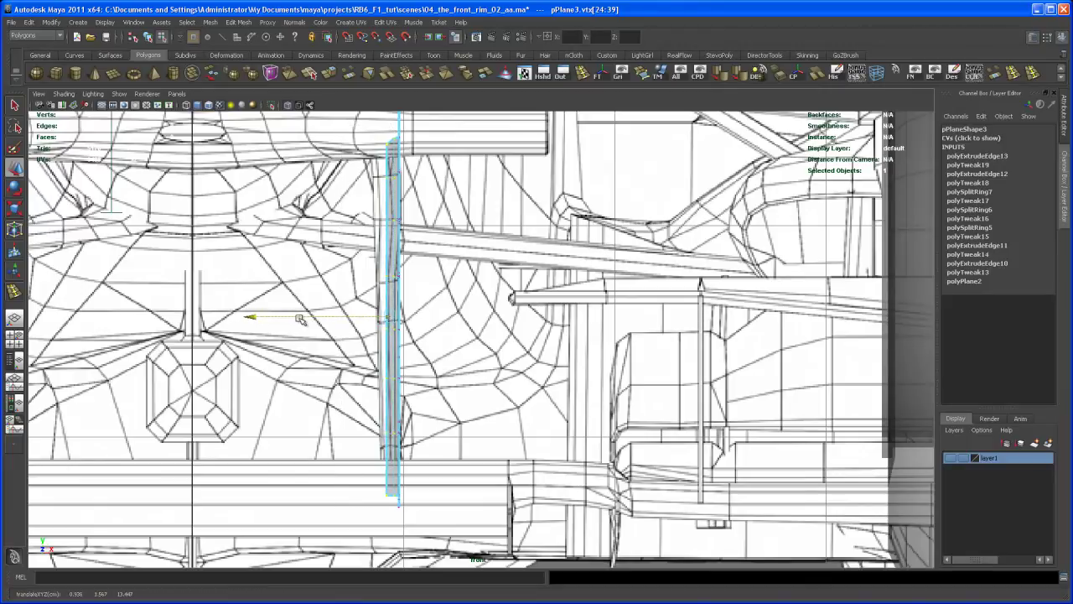
# Select the support as a whole object, delete its construction history and freeze its transformations
pyautogui.press('space')
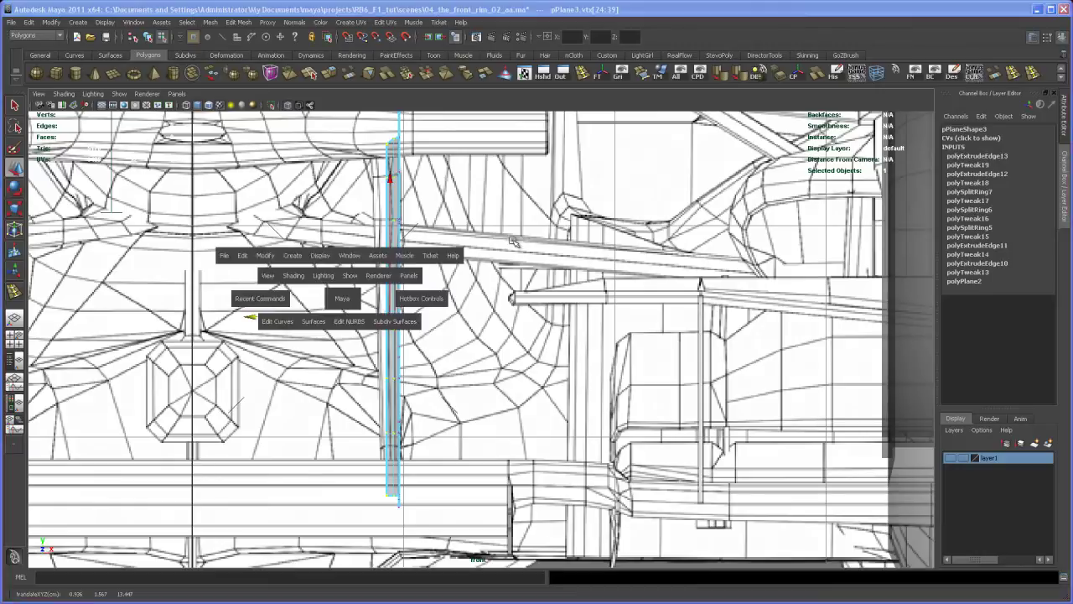
pyautogui.press('space')
pyautogui.keyDown('alt'); pyautogui.moveTo(635, 285); pyautogui.dragTo(424, 354); pyautogui.keyUp('alt')
pyautogui.moveTo(424, 355); pyautogui.dragTo(452, 341, button='right')
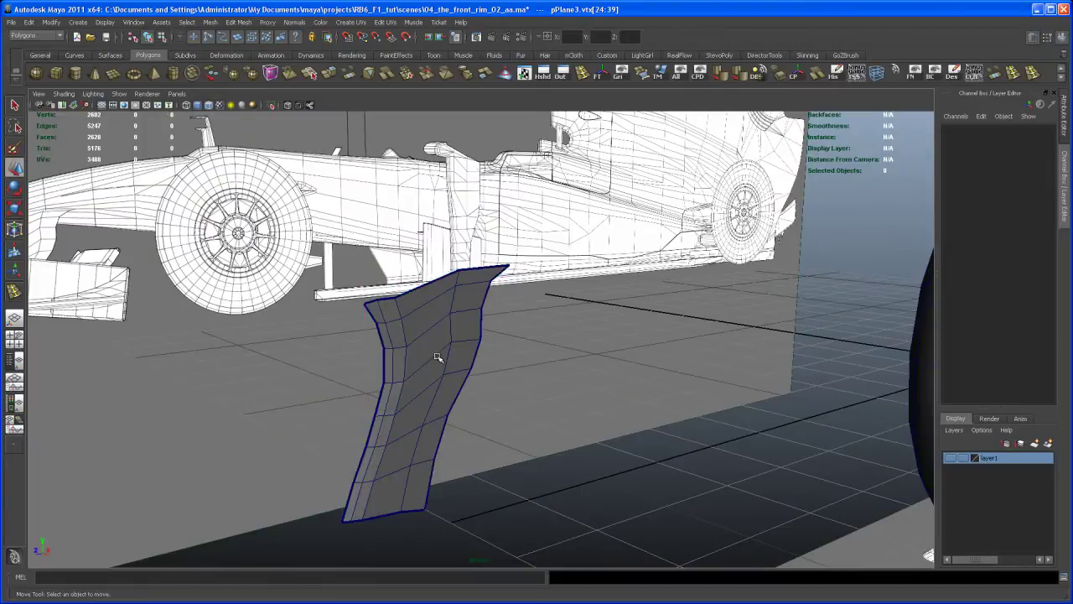
pyautogui.click(449, 374)
pyautogui.keyDown('alt'); pyautogui.moveTo(449, 374); pyautogui.dragTo(696, 238); pyautogui.keyUp('alt')
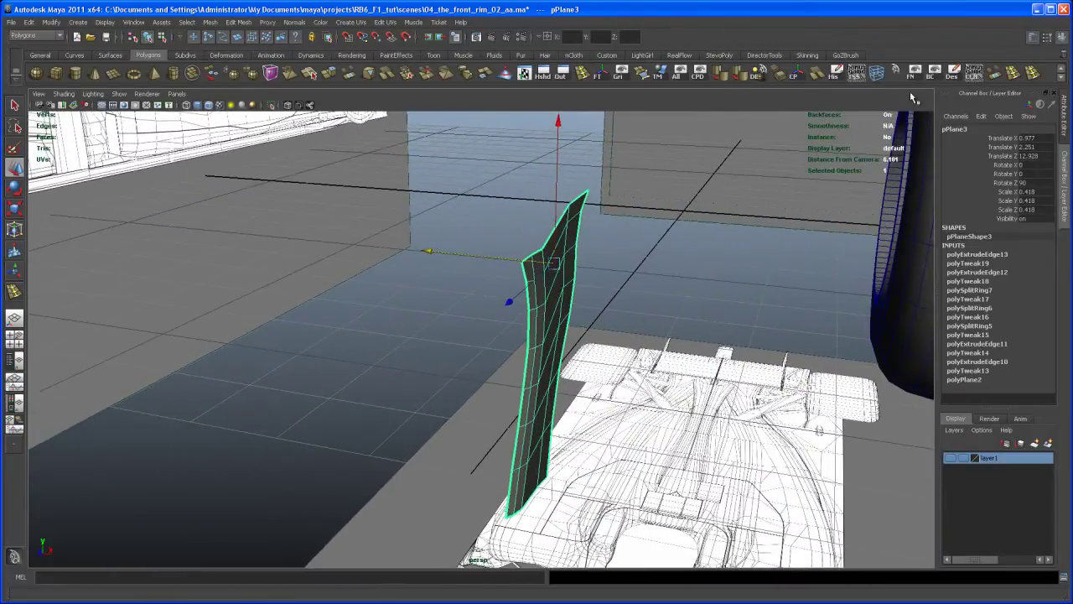
pyautogui.click(835, 74)
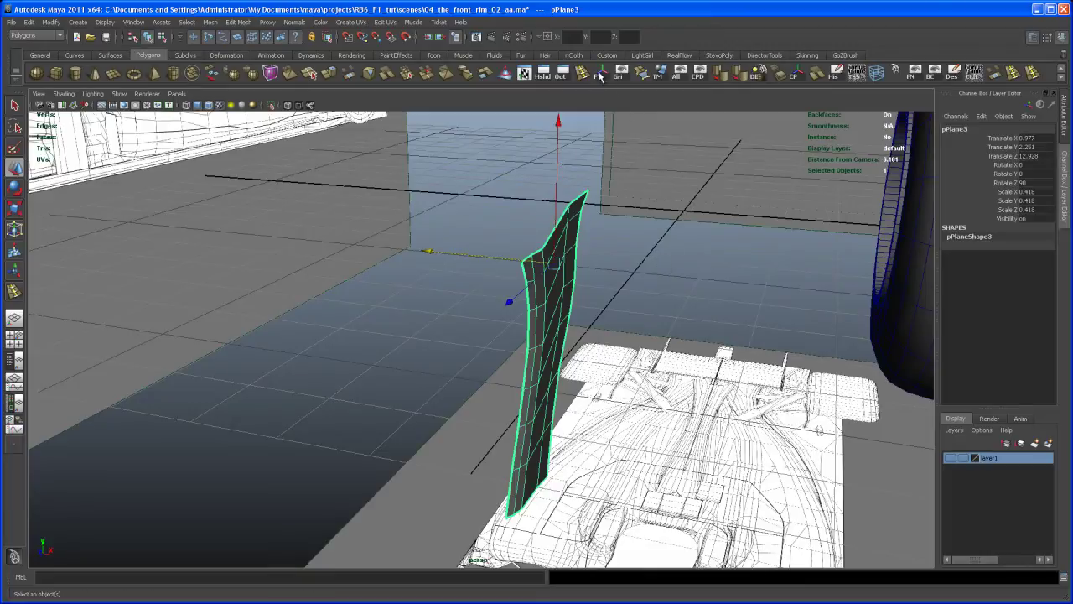
pyautogui.click(597, 72)
# Snap the support's pivot to the upper vertex of its front border edge
pyautogui.keyDown('alt'); pyautogui.moveTo(613, 254); pyautogui.dragTo(593, 232); pyautogui.keyUp('alt')
pyautogui.keyDown('alt'); pyautogui.moveTo(593, 232); pyautogui.dragTo(590, 229, button='right'); pyautogui.keyUp('alt')
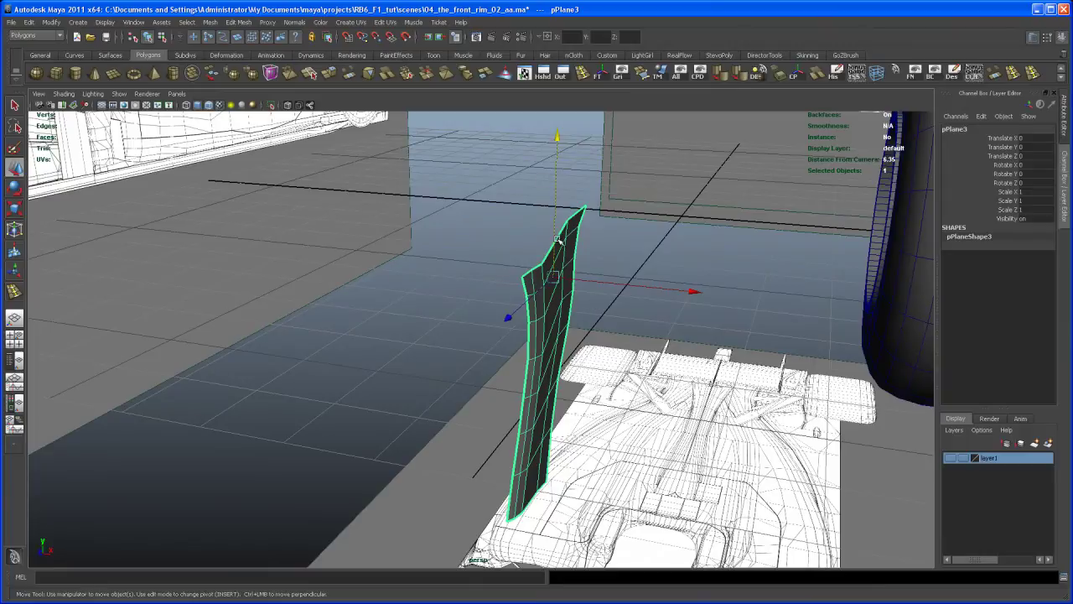
pyautogui.press('Insert')
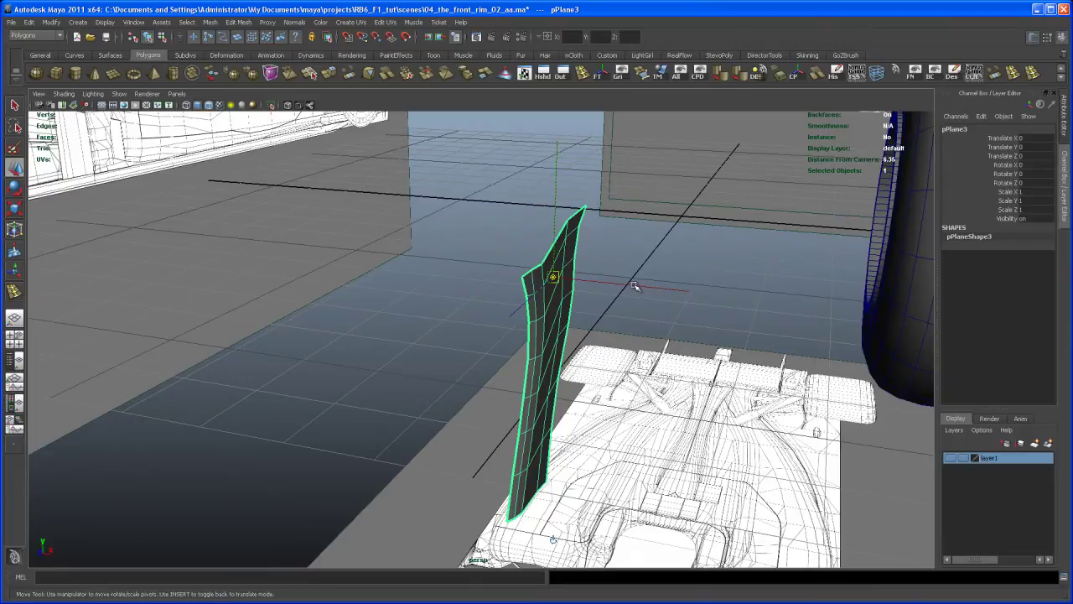
pyautogui.moveTo(635, 287); pyautogui.dragTo(649, 276)
pyautogui.press('v')
pyautogui.moveTo(522, 278); pyautogui.dragTo(584, 283)
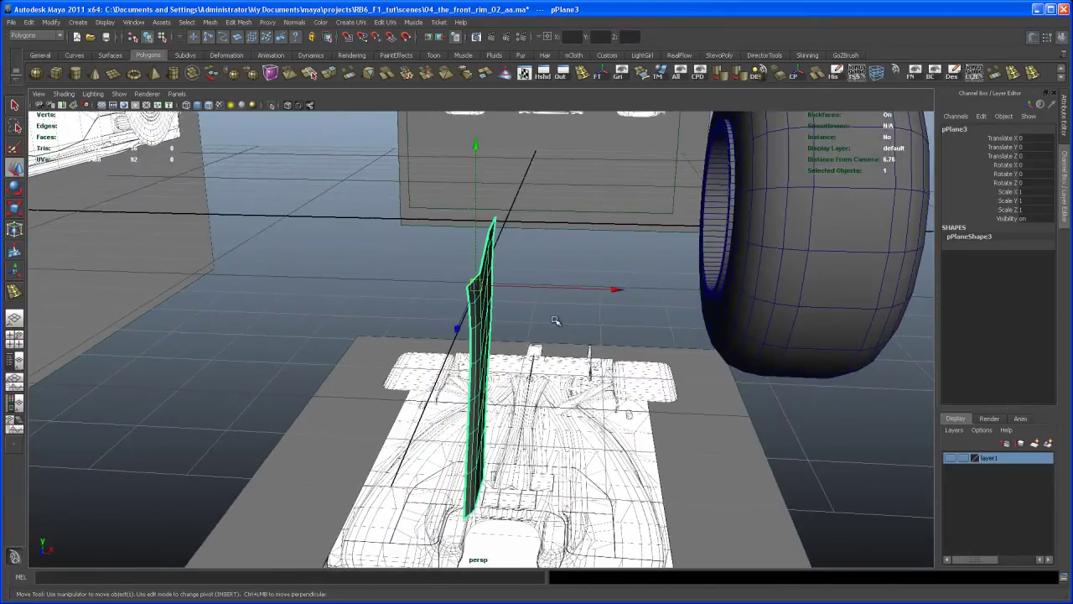
# Duplicate the support and mirror the copy by setting its Scale X to -1
pyautogui.hotkey('ctrl', 'd')
pyautogui.press('r')
pyautogui.moveTo(681, 293); pyautogui.dragTo(416, 263)
pyautogui.doubleClick(1029, 192)
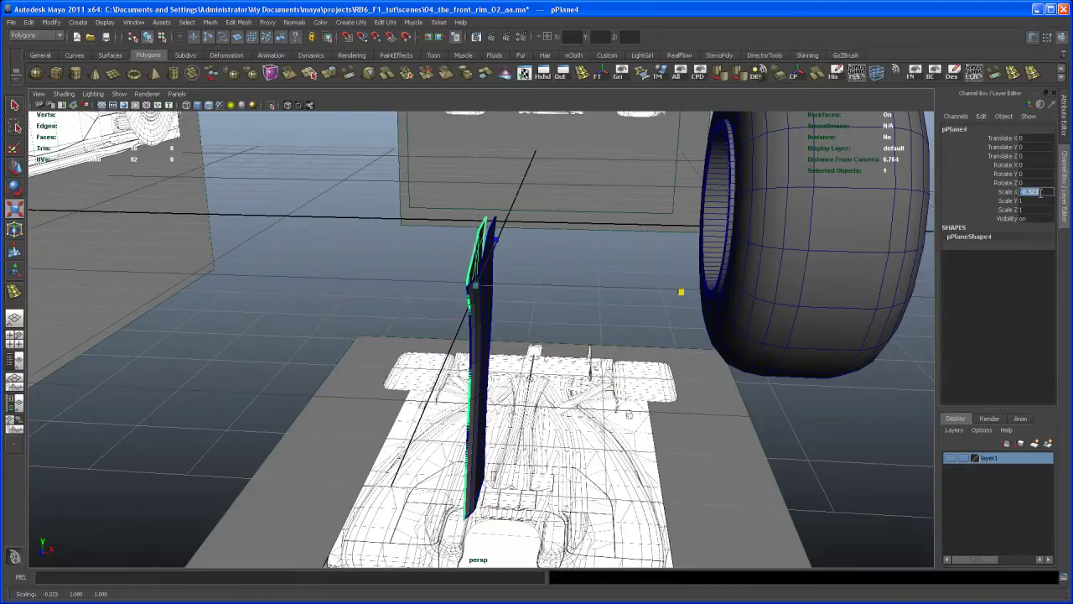
pyautogui.write('-1')
pyautogui.press('Return')
pyautogui.keyDown('alt'); pyautogui.moveTo(578, 318); pyautogui.dragTo(544, 280); pyautogui.keyUp('alt')
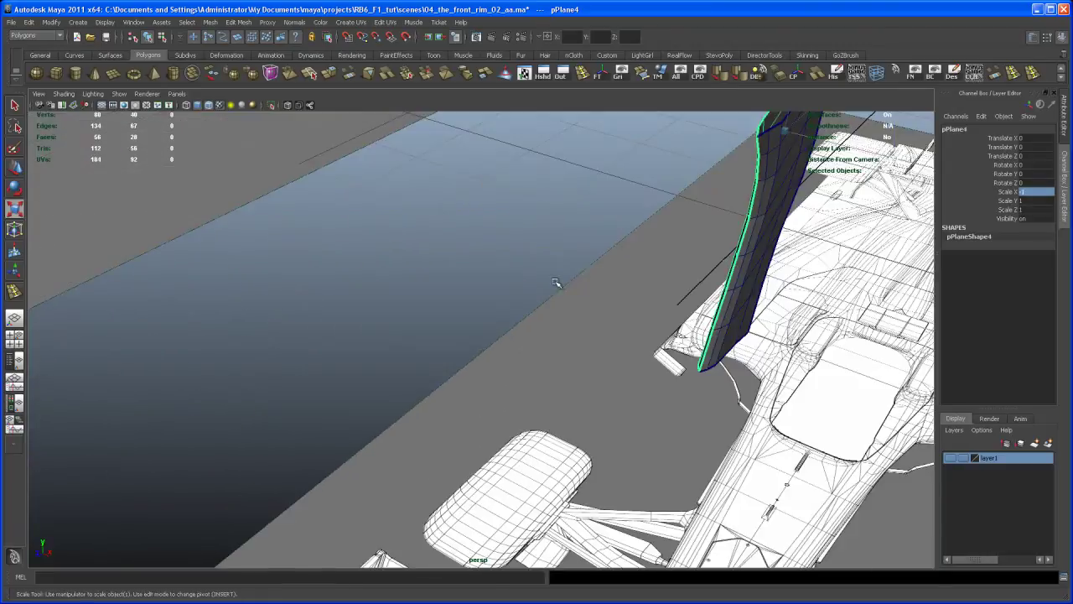
# Select both mirrored halves of the support and combine them into one mesh
pyautogui.press('q')
pyautogui.keyDown('alt'); pyautogui.moveTo(700, 317); pyautogui.dragTo(450, 294, button='middle'); pyautogui.keyUp('alt')
pyautogui.keyDown('alt'); pyautogui.moveTo(450, 295); pyautogui.dragTo(570, 280); pyautogui.keyUp('alt')
pyautogui.moveTo(570, 276); pyautogui.dragTo(595, 276, button='right')
pyautogui.moveTo(482, 464); pyautogui.dragTo(518, 499)
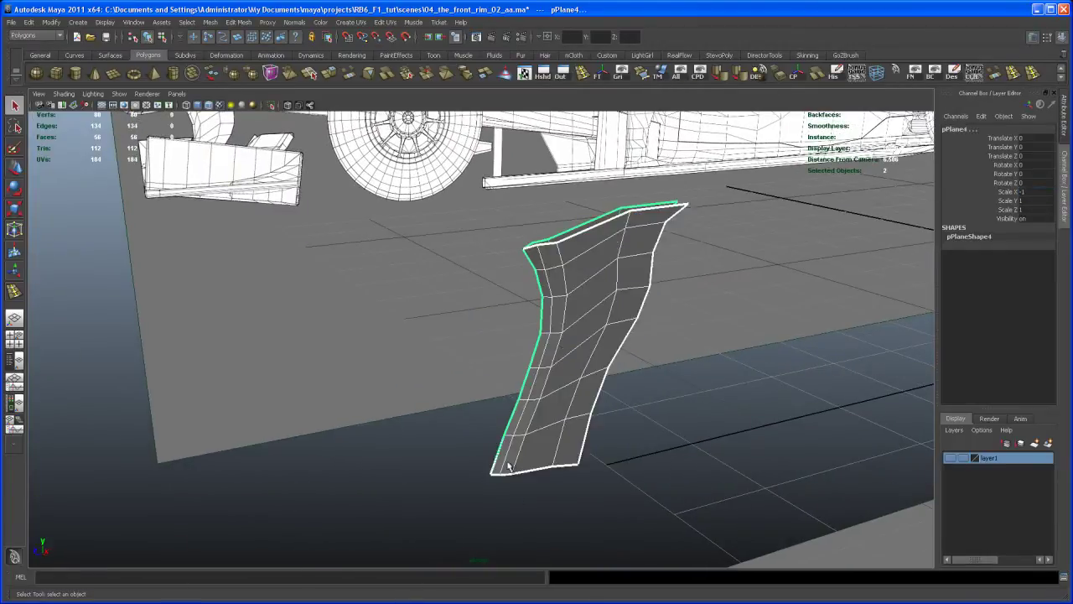
pyautogui.keyDown('alt'); pyautogui.moveTo(510, 472); pyautogui.dragTo(483, 410, button='right'); pyautogui.keyUp('alt')
pyautogui.click(192, 73)
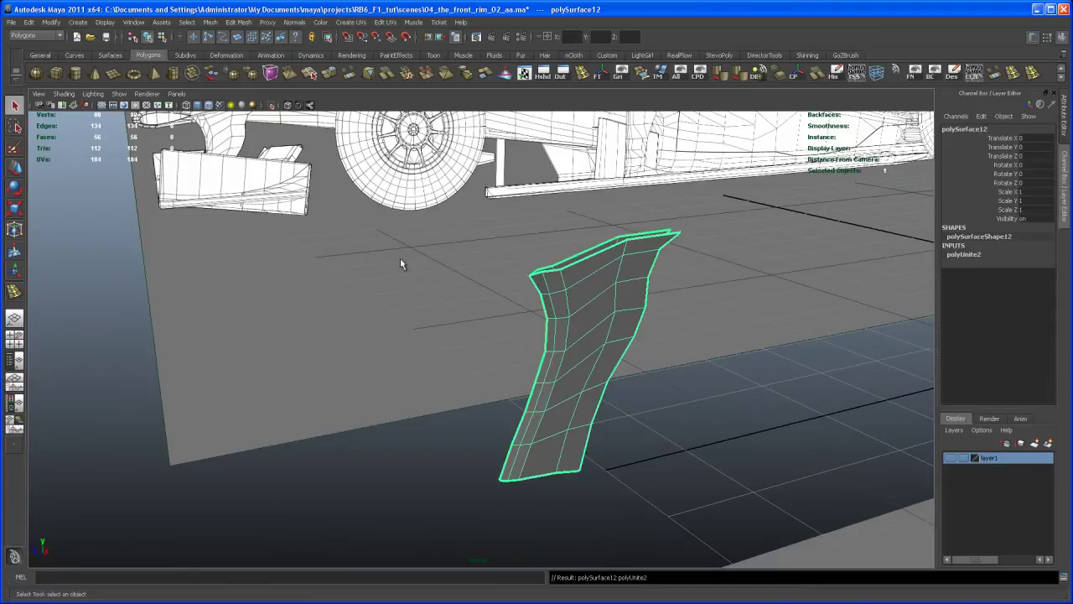
# Merge the overlapping vertices along the front edge of the two halves and return to object mode
pyautogui.keyDown('alt'); pyautogui.moveTo(606, 388); pyautogui.dragTo(498, 188); pyautogui.keyUp('alt')
pyautogui.rightClick(496, 186)
pyautogui.moveTo(497, 191); pyautogui.dragTo(464, 187, button='right')
pyautogui.moveTo(464, 187); pyautogui.dragTo(500, 384)
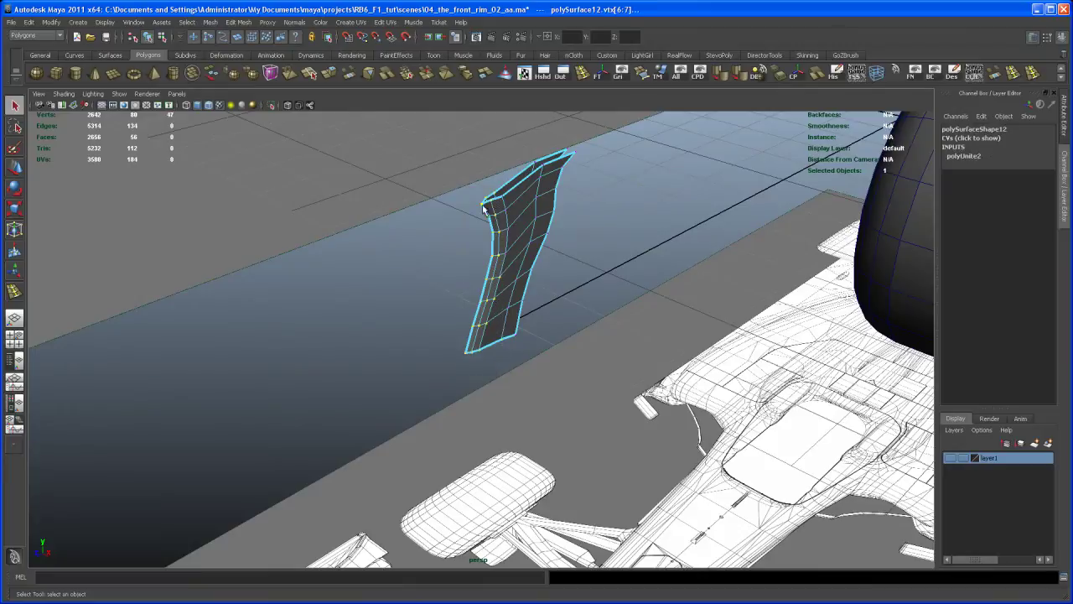
pyautogui.click(407, 75)
pyautogui.moveTo(515, 244); pyautogui.dragTo(539, 235, button='right')
# Examine the merged support in perspective and side view, and compare it with the redbull_rb6 reference photo
pyautogui.keyDown('alt'); pyautogui.moveTo(531, 237); pyautogui.dragTo(713, 255); pyautogui.keyUp('alt')
pyautogui.keyDown('alt'); pyautogui.moveTo(712, 256); pyautogui.dragTo(747, 255, button='middle'); pyautogui.keyUp('alt')
pyautogui.keyDown('alt'); pyautogui.moveTo(746, 255); pyautogui.dragTo(608, 343); pyautogui.keyUp('alt')
pyautogui.press('space')
pyautogui.press('space')
pyautogui.keyDown('alt'); pyautogui.moveTo(571, 335); pyautogui.dragTo(592, 320, button='middle'); pyautogui.keyUp('alt')
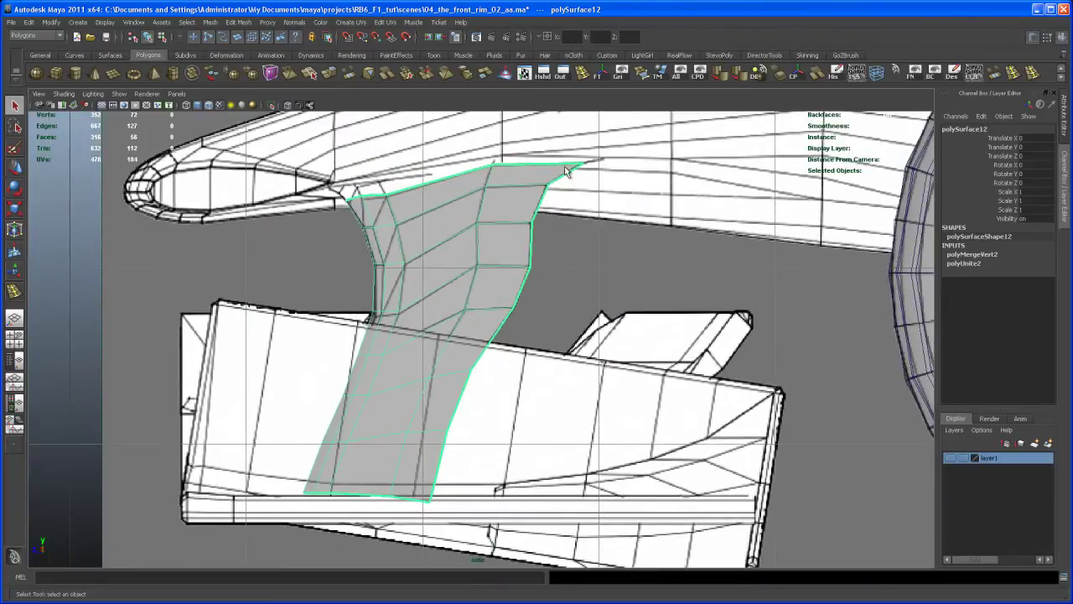
pyautogui.press('space')
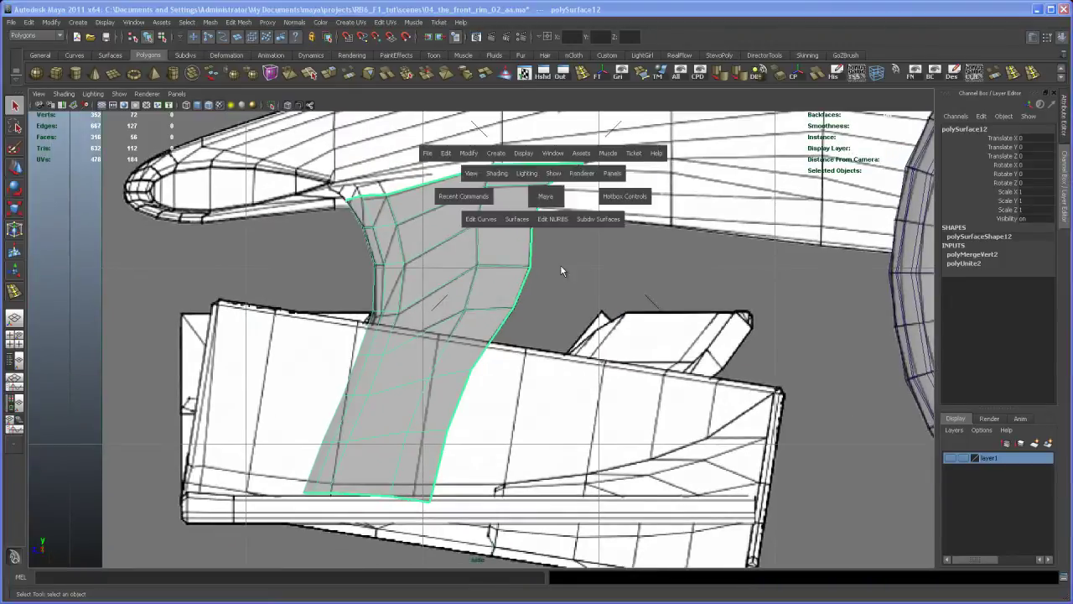
pyautogui.hotkey('alt', 'Tab')
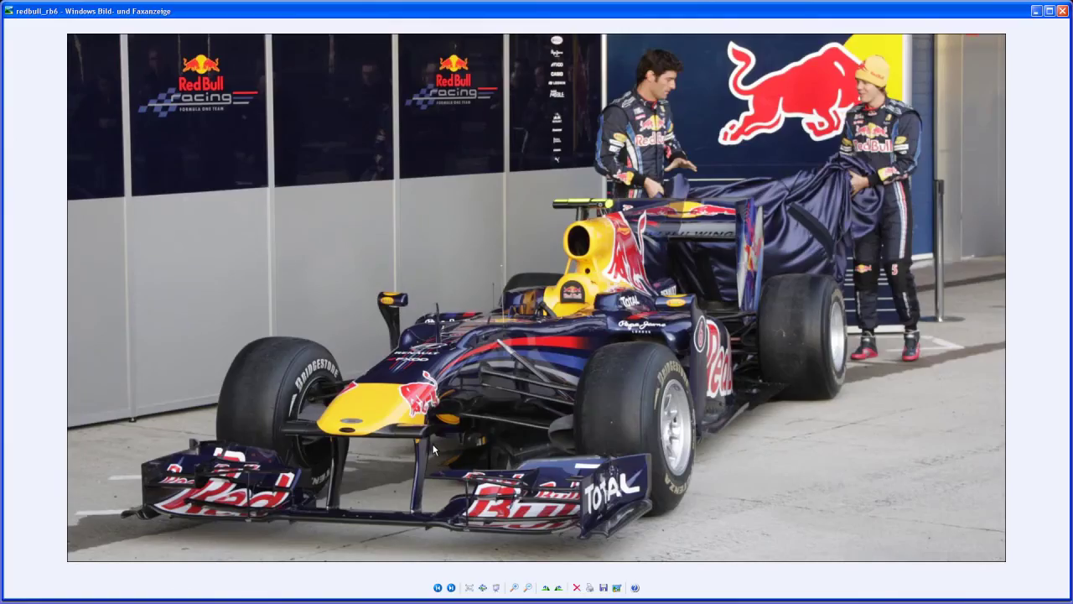
pyautogui.hotkey('alt', 'Tab')
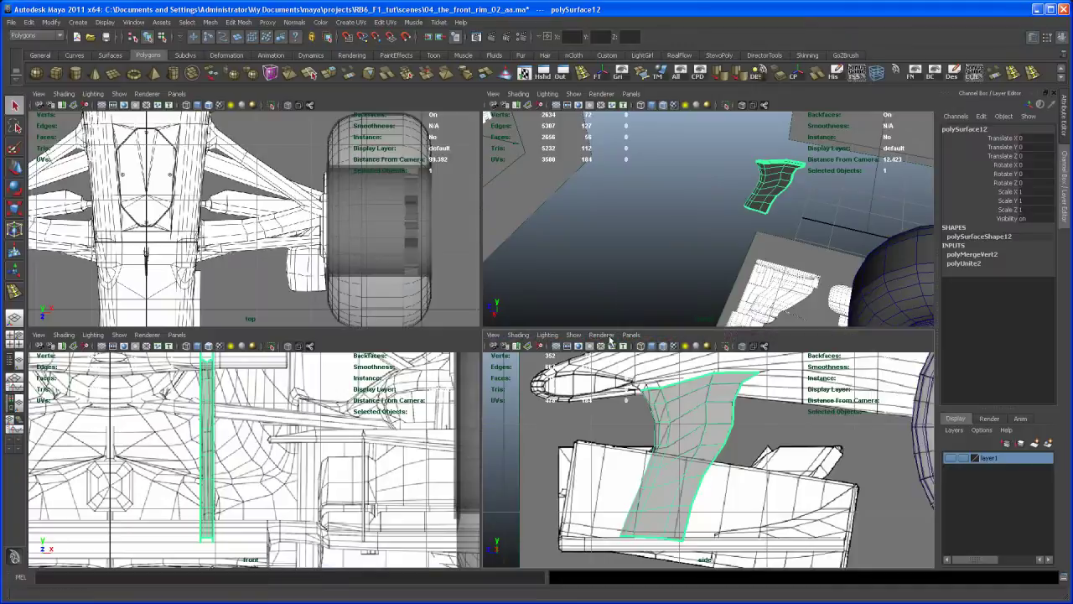
# Append a polygon across the topmost opening in the rear gap between the two sides of the front wing support
pyautogui.press('space')
pyautogui.keyDown('alt'); pyautogui.moveTo(698, 270); pyautogui.dragTo(353, 476, button='middle'); pyautogui.keyUp('alt')
pyautogui.keyDown('alt'); pyautogui.moveTo(354, 480); pyautogui.dragTo(447, 338); pyautogui.keyUp('alt')
pyautogui.keyDown('alt'); pyautogui.moveTo(447, 339); pyautogui.dragTo(542, 365, button='right'); pyautogui.keyUp('alt')
pyautogui.keyDown('alt'); pyautogui.moveTo(542, 366); pyautogui.dragTo(569, 232); pyautogui.keyUp('alt')
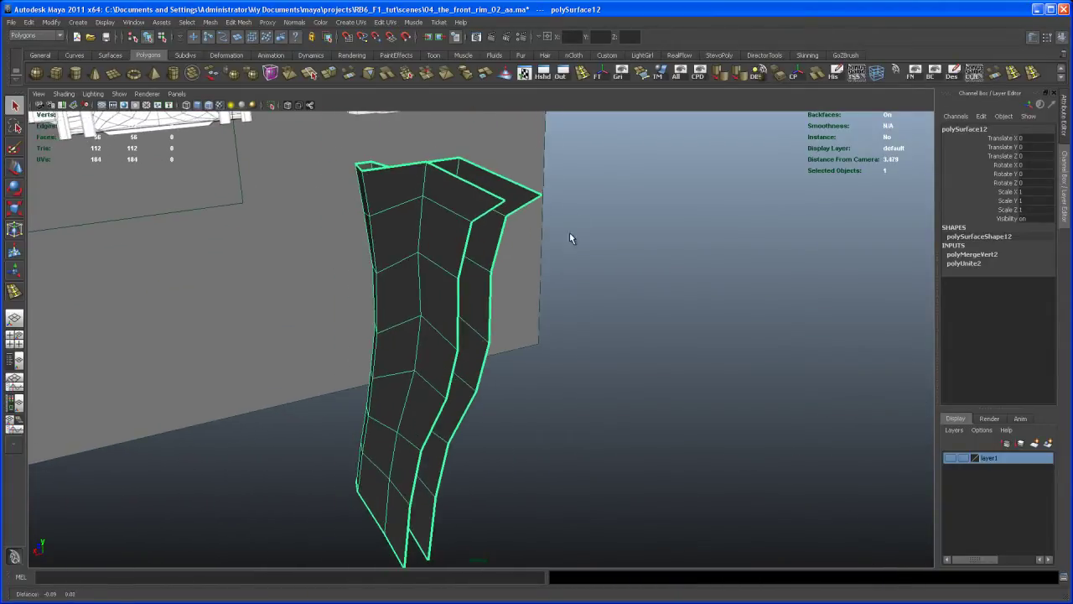
pyautogui.click(642, 75)
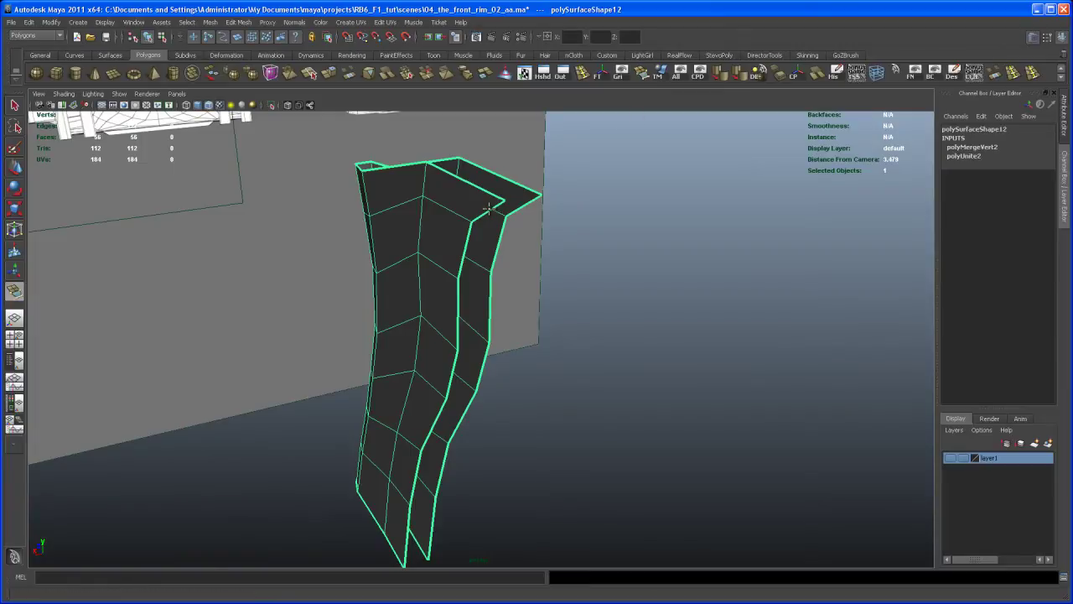
pyautogui.click(522, 207)
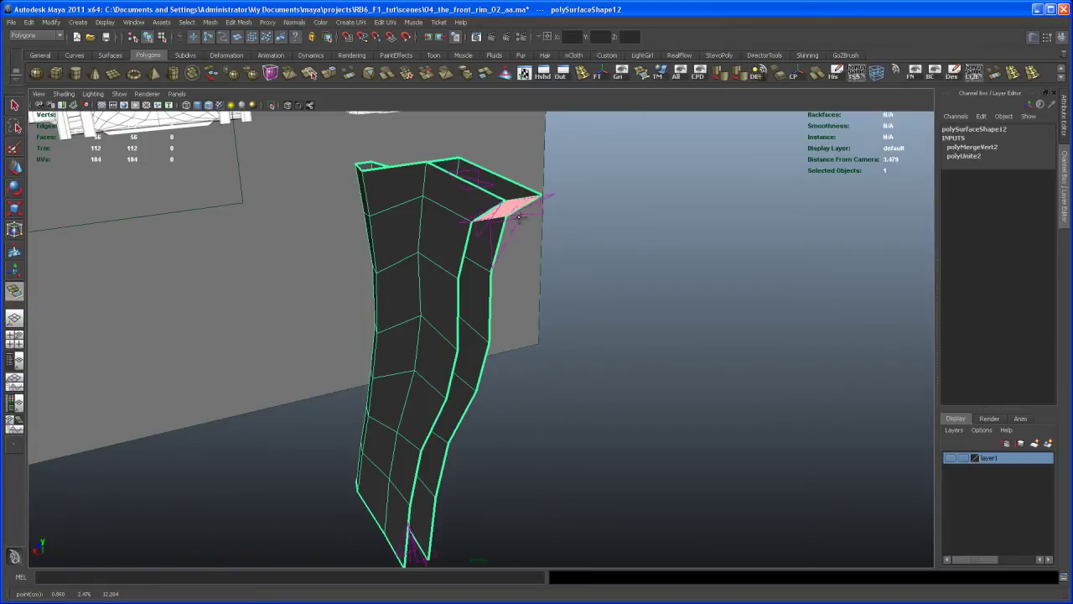
pyautogui.press('Return')
# Append two more polygons below the first one to continue closing the rear gap of the support
pyautogui.keyDown('alt'); pyautogui.moveTo(565, 270); pyautogui.dragTo(812, 429); pyautogui.keyUp('alt')
pyautogui.keyDown('alt'); pyautogui.moveTo(811, 429); pyautogui.dragTo(707, 380, button='right'); pyautogui.keyUp('alt')
pyautogui.keyDown('alt'); pyautogui.moveTo(707, 379); pyautogui.dragTo(726, 150, button='middle'); pyautogui.keyUp('alt')
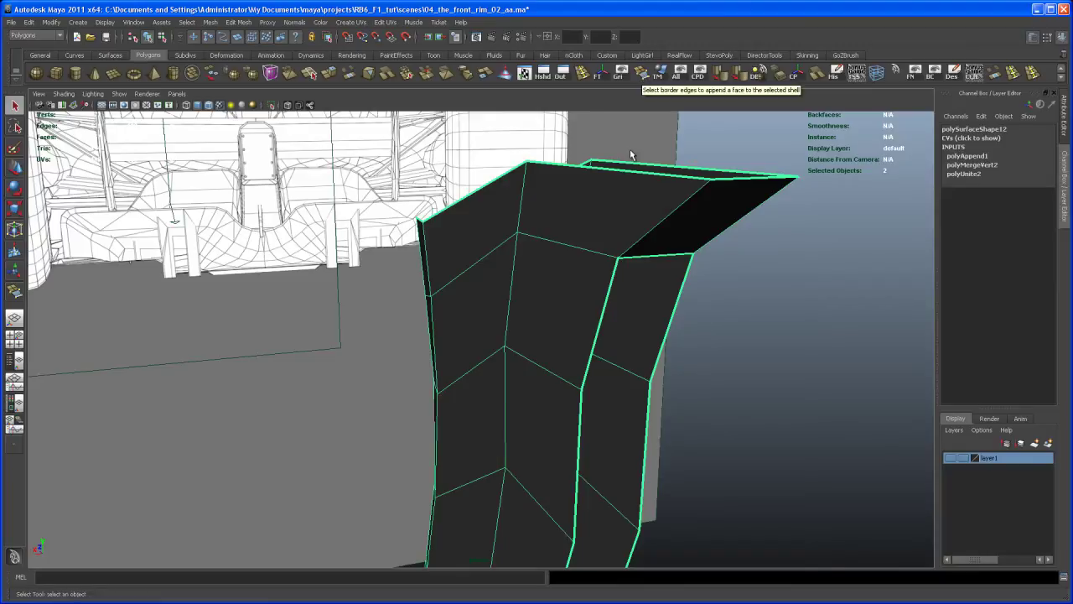
pyautogui.click(642, 76)
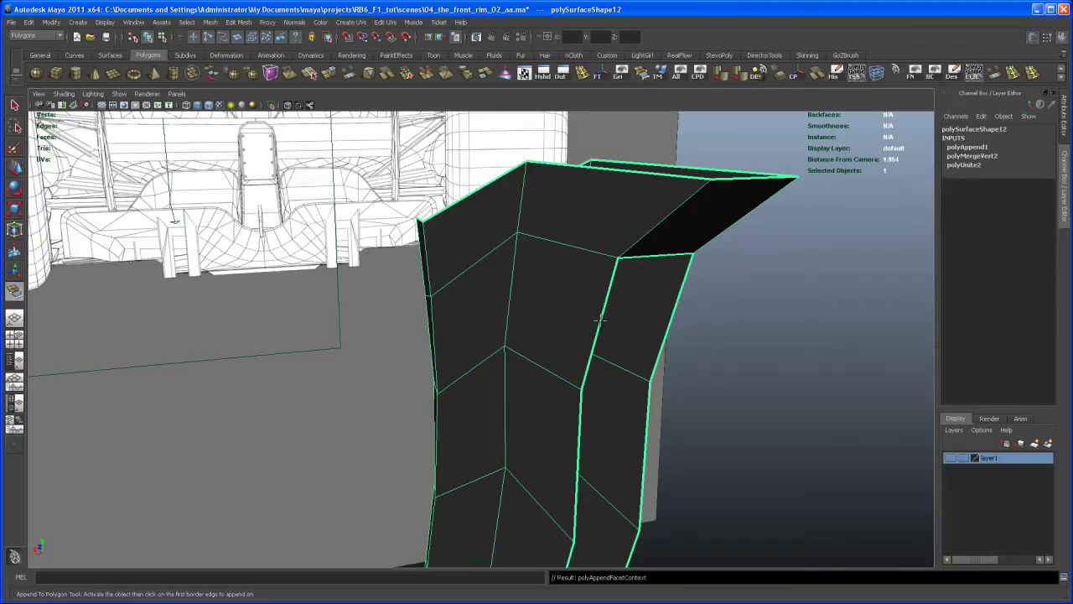
pyautogui.click(602, 314)
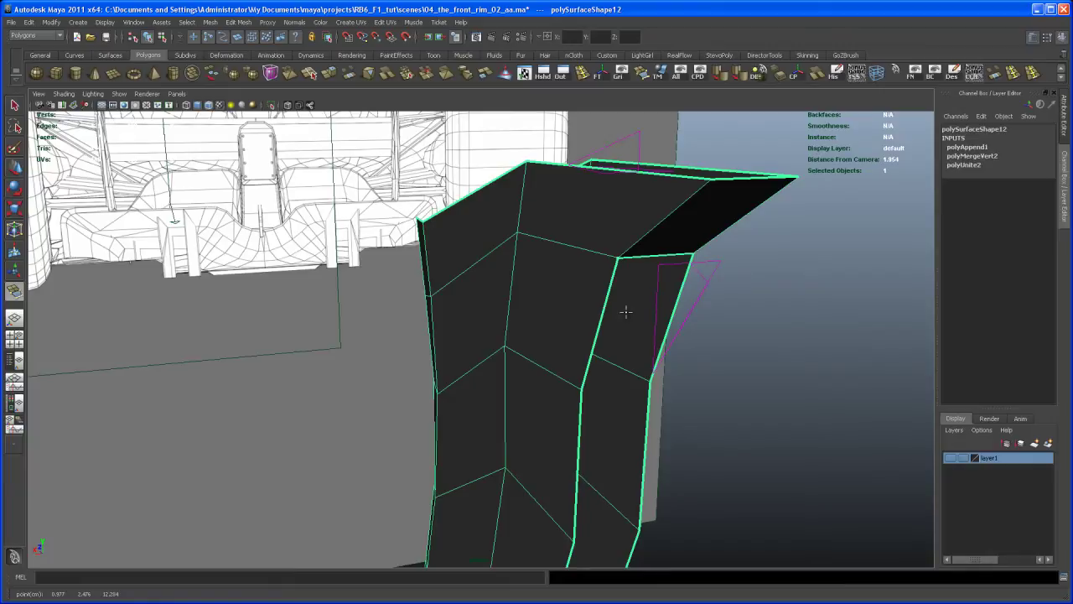
pyautogui.click(674, 310)
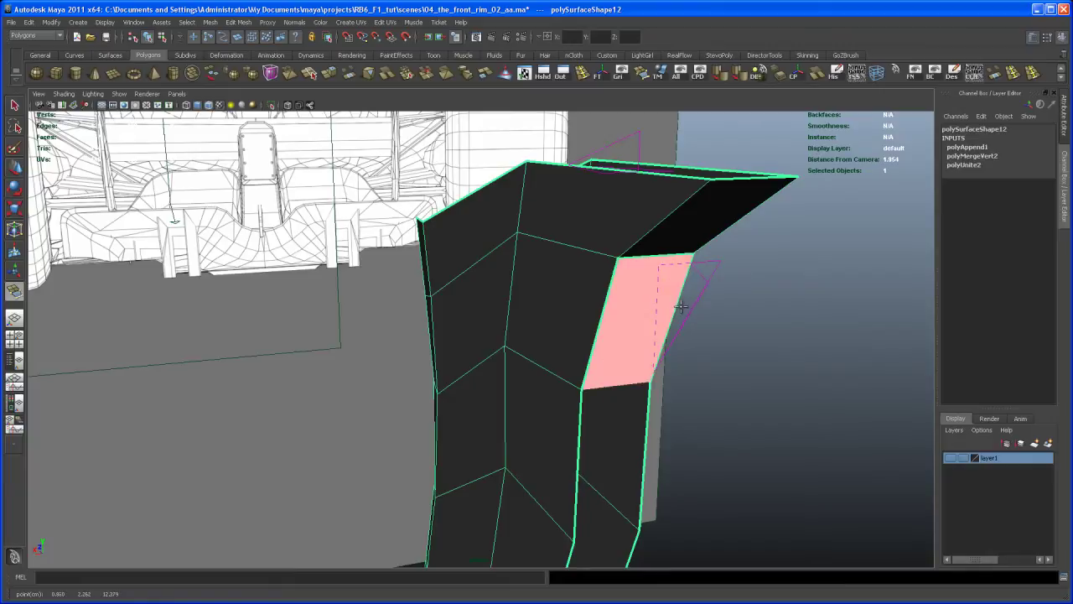
pyautogui.press('Return')
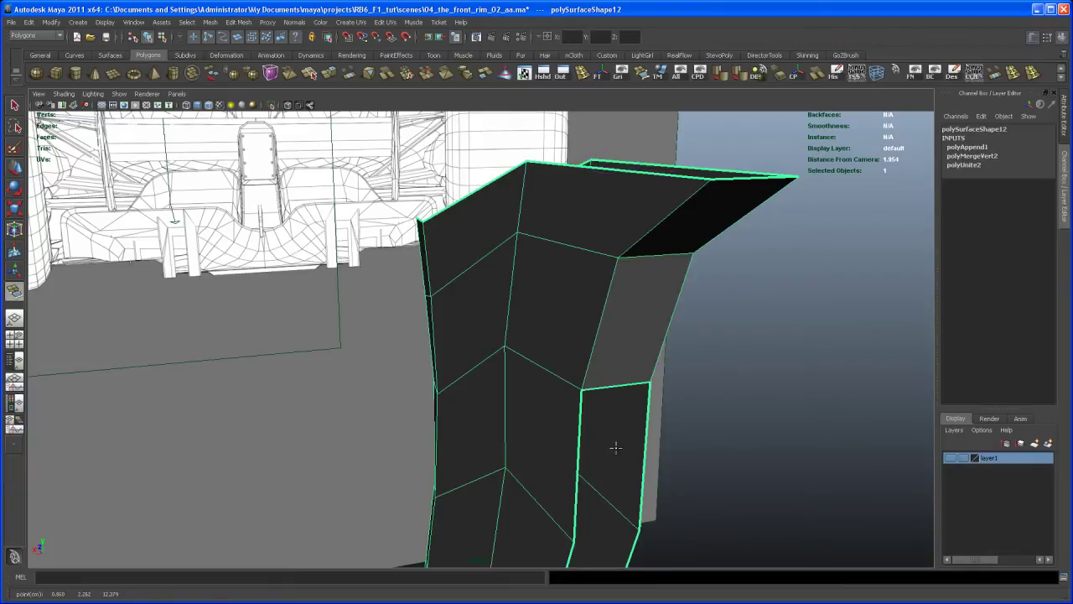
pyautogui.click(579, 459)
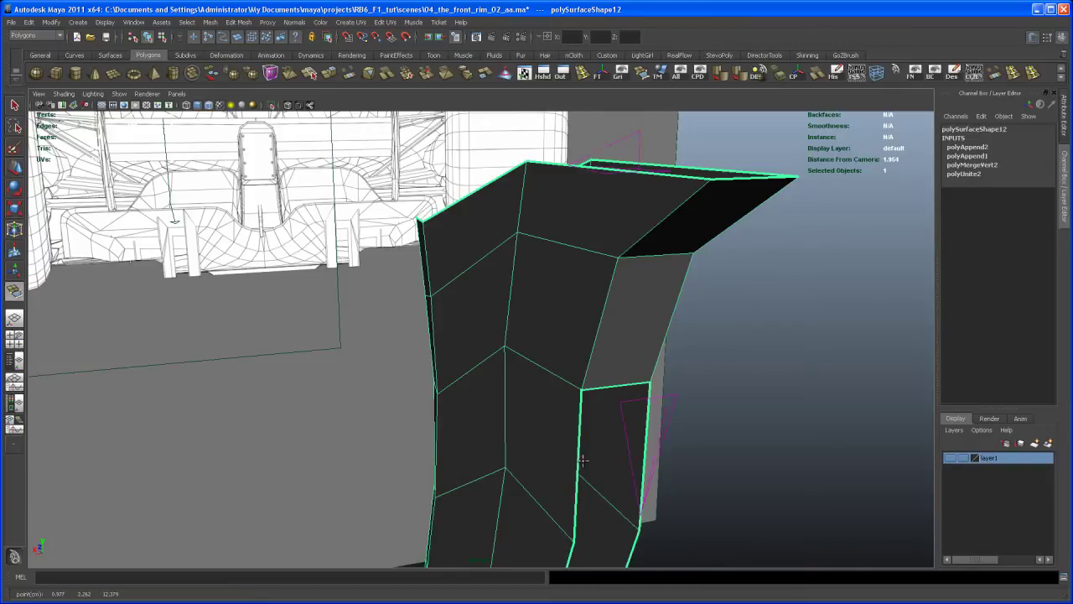
pyautogui.click(643, 454)
pyautogui.press('Return')
# Append two polygons across the middle of the support's rear gap, around its bend
pyautogui.keyDown('alt'); pyautogui.moveTo(668, 495); pyautogui.dragTo(738, 295); pyautogui.keyUp('alt')
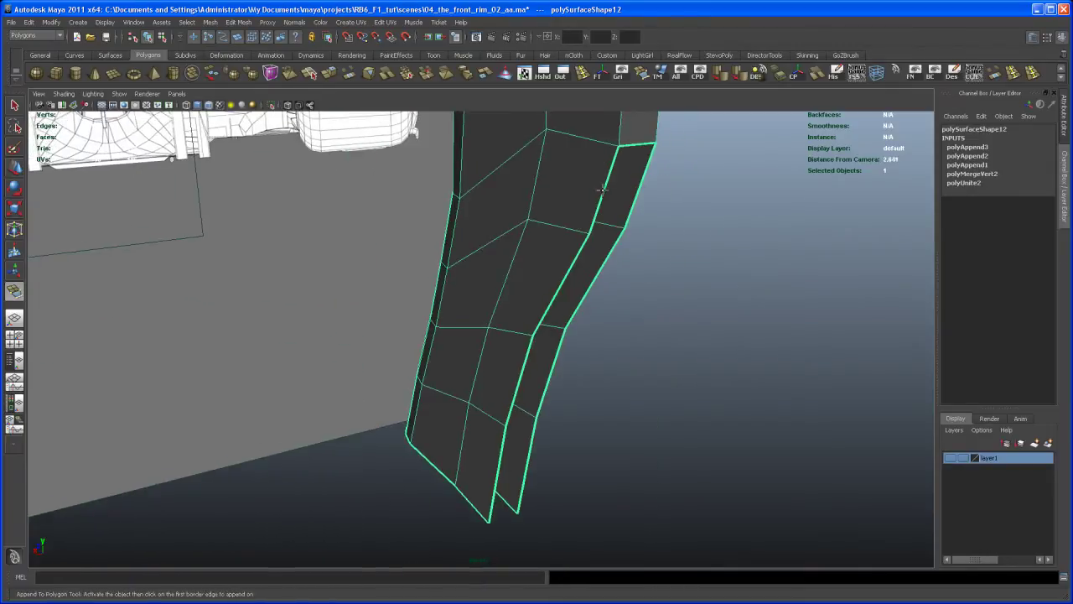
pyautogui.click(644, 186)
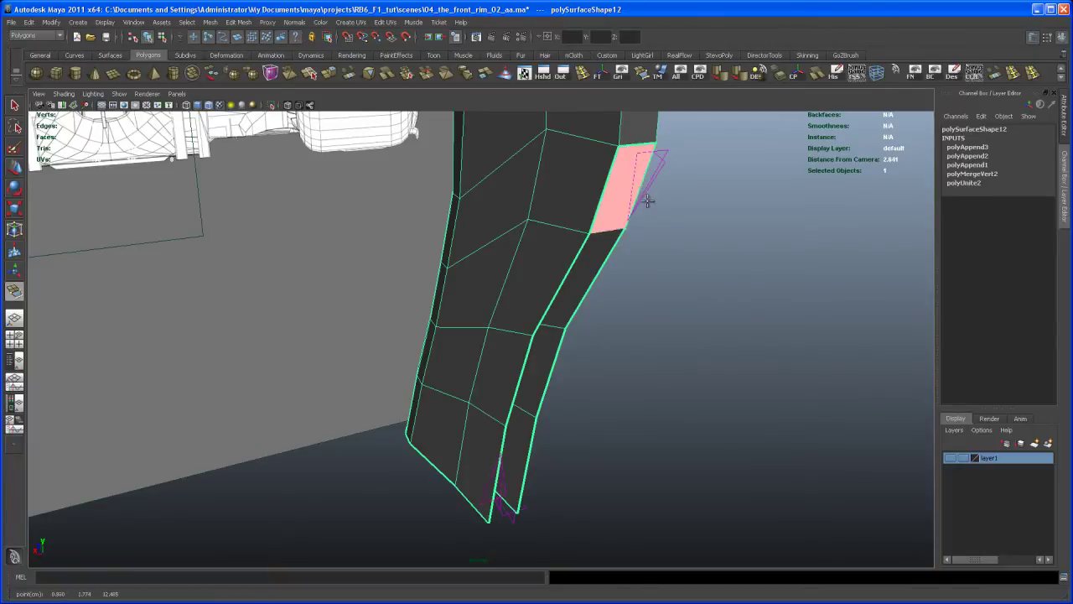
pyautogui.press('Return')
pyautogui.click(564, 280)
pyautogui.click(594, 283)
pyautogui.press('Return')
# Append the last two polygons down to the support's bottom edge to close the rear gap, and exit the tool
pyautogui.click(523, 368)
pyautogui.click(551, 368)
pyautogui.press('y')
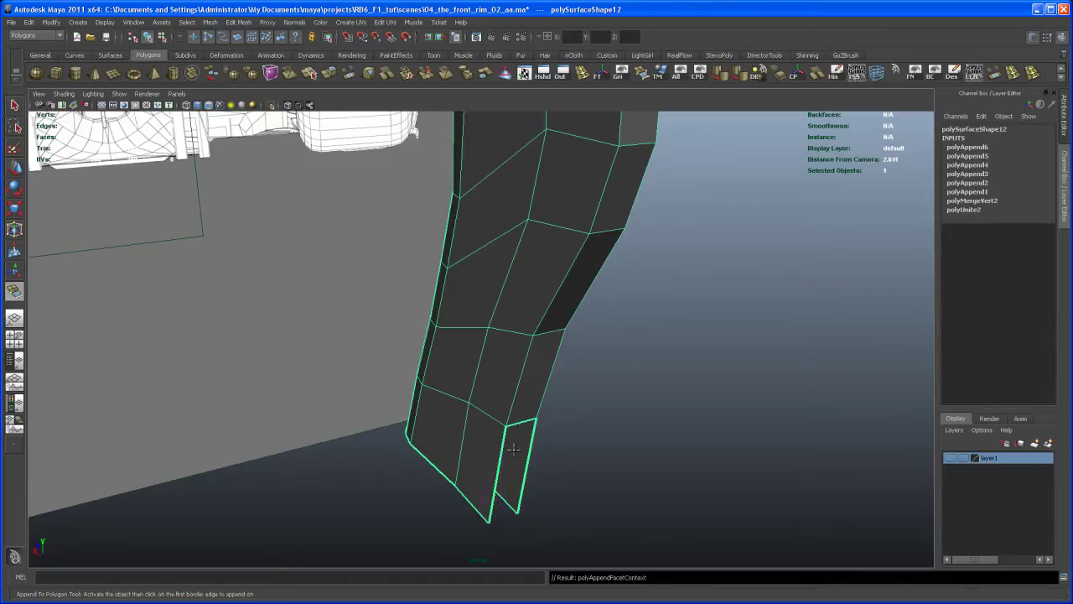
pyautogui.click(499, 456)
pyautogui.click(533, 461)
pyautogui.press('Return')
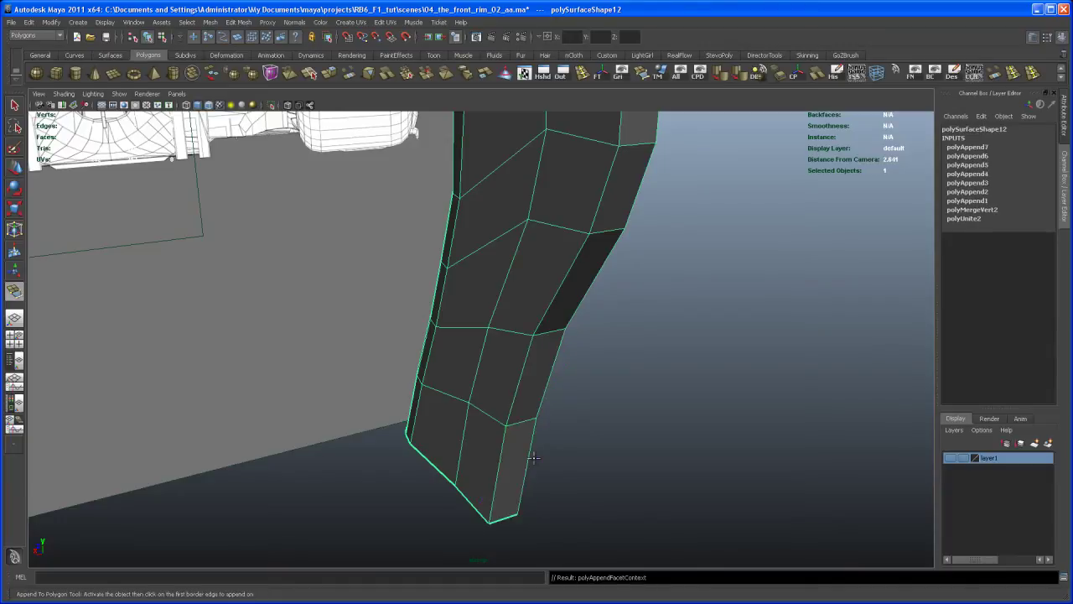
pyautogui.press('q')
# Examine the closed support from several angles in perspective and against the blueprint car in the side view
pyautogui.keyDown('alt'); pyautogui.moveTo(533, 456); pyautogui.dragTo(497, 428); pyautogui.keyUp('alt')
pyautogui.keyDown('alt'); pyautogui.moveTo(513, 432); pyautogui.dragTo(484, 302); pyautogui.keyUp('alt')
pyautogui.keyDown('alt'); pyautogui.moveTo(453, 352); pyautogui.dragTo(757, 150); pyautogui.keyUp('alt')
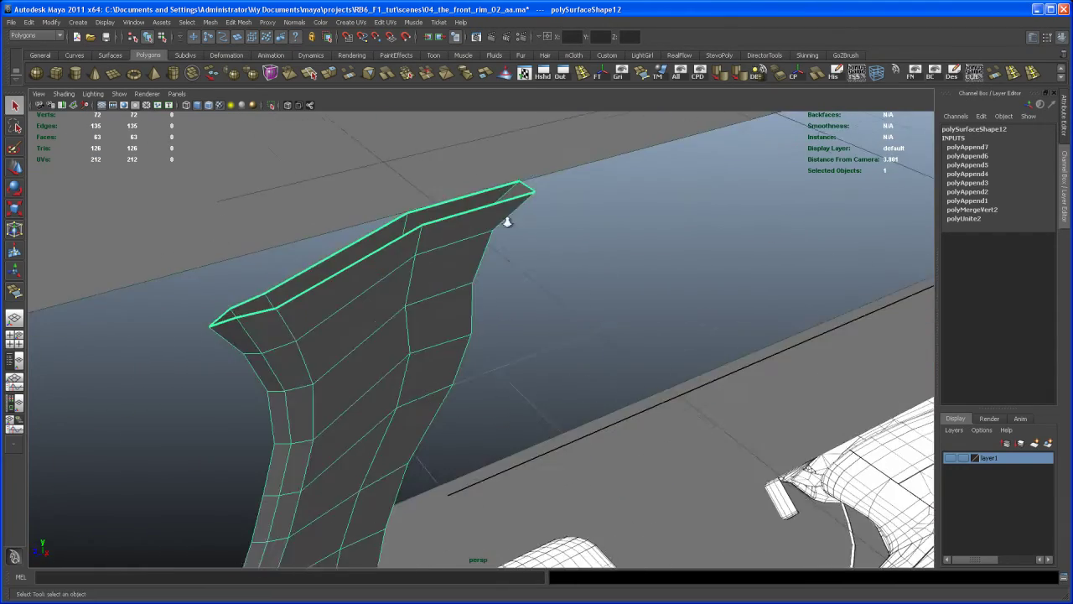
pyautogui.keyDown('alt'); pyautogui.moveTo(495, 394); pyautogui.dragTo(592, 196, button='middle'); pyautogui.keyUp('alt')
pyautogui.keyDown('alt'); pyautogui.moveTo(592, 197); pyautogui.dragTo(509, 246, button='right'); pyautogui.keyUp('alt')
pyautogui.keyDown('alt'); pyautogui.moveTo(510, 247); pyautogui.dragTo(567, 366); pyautogui.keyUp('alt')
pyautogui.keyDown('alt'); pyautogui.moveTo(567, 366); pyautogui.dragTo(642, 308, button='middle'); pyautogui.keyUp('alt')
pyautogui.keyDown('alt'); pyautogui.moveTo(641, 308); pyautogui.dragTo(582, 345); pyautogui.keyUp('alt')
pyautogui.keyDown('alt'); pyautogui.moveTo(582, 346); pyautogui.dragTo(551, 314, button='right'); pyautogui.keyUp('alt')
pyautogui.press('space')
pyautogui.press('space')
pyautogui.press('space')
pyautogui.keyDown('alt'); pyautogui.moveTo(546, 332); pyautogui.dragTo(583, 348, button='middle'); pyautogui.keyUp('alt')
pyautogui.keyDown('alt'); pyautogui.moveTo(582, 349); pyautogui.dragTo(545, 409, button='right'); pyautogui.keyUp('alt')
pyautogui.keyDown('alt'); pyautogui.moveTo(544, 408); pyautogui.dragTo(598, 377, button='middle'); pyautogui.keyUp('alt')
pyautogui.keyDown('alt'); pyautogui.moveTo(541, 344); pyautogui.dragTo(553, 339, button='middle'); pyautogui.keyUp('alt')
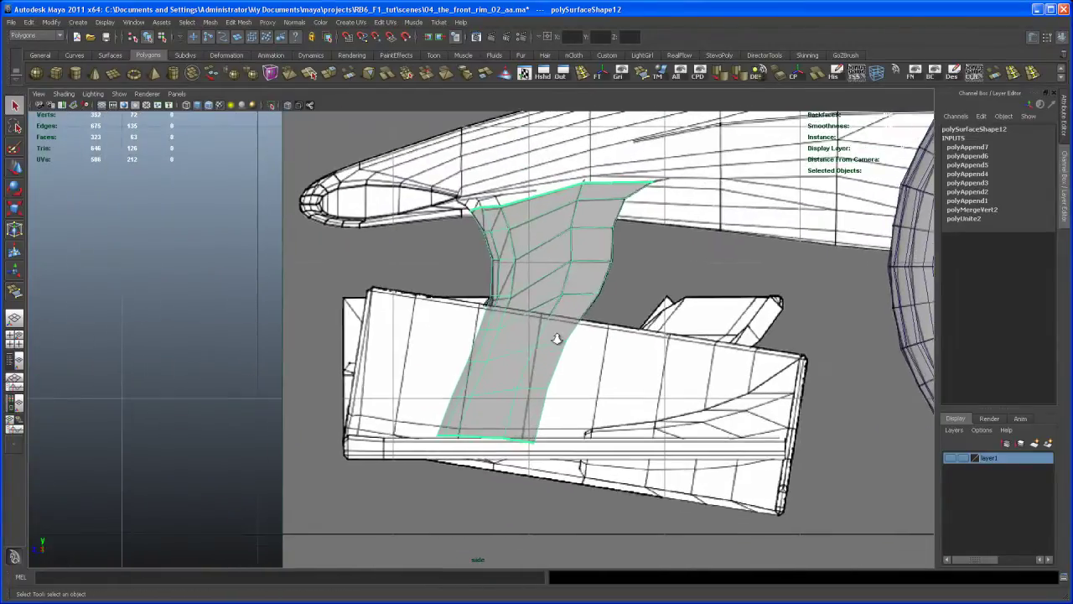
pyautogui.scroll(2, 553, 339)
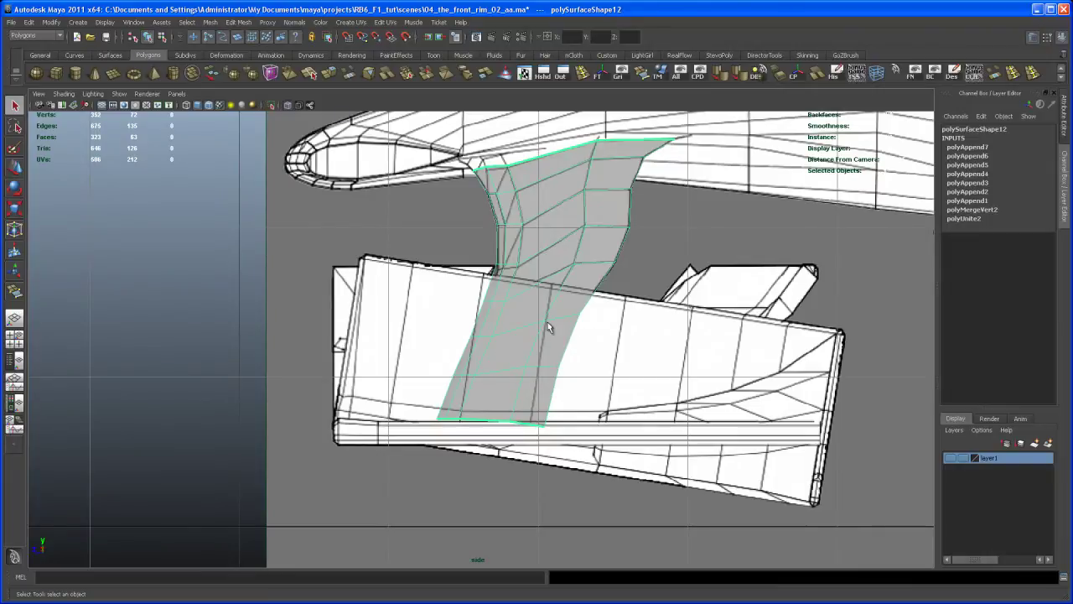
pyautogui.scroll(-6, 634, 308)
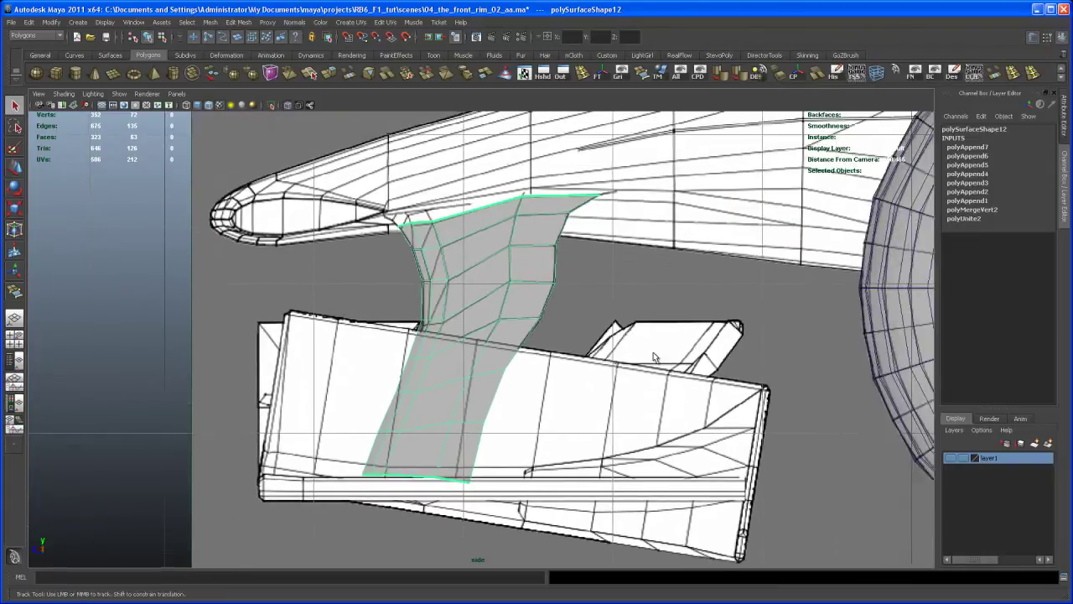
pyautogui.scroll(3, 497, 362)
pyautogui.keyDown('alt'); pyautogui.moveTo(495, 356); pyautogui.dragTo(471, 363, button='middle'); pyautogui.keyUp('alt')
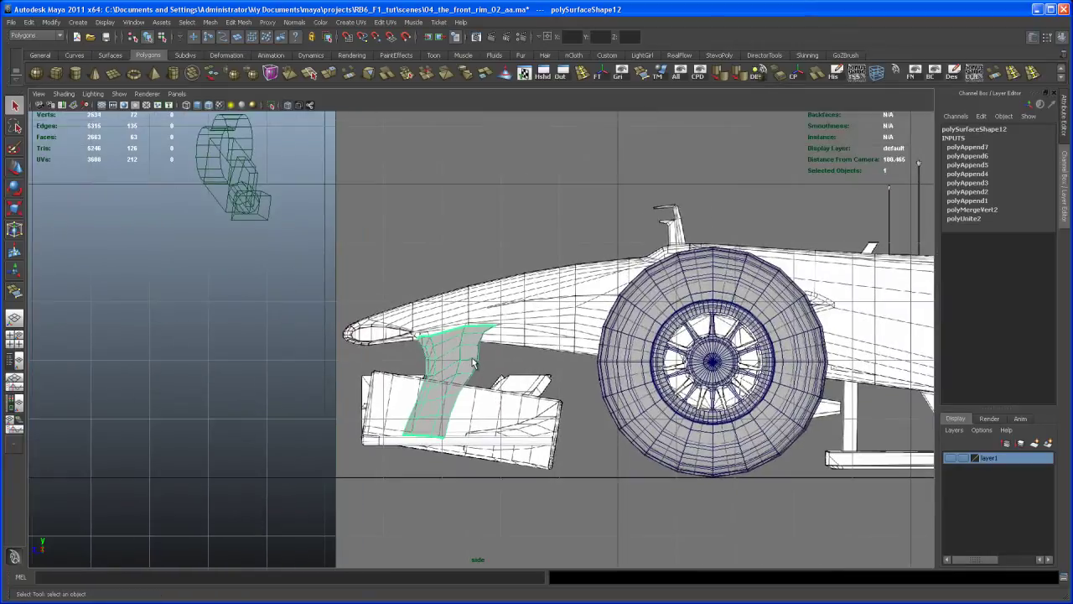
pyautogui.hotkey('alt', 'Tab')
pyautogui.hotkey('alt', 'Tab')
pyautogui.hotkey('alt', 'Tab')
pyautogui.hotkey('alt', 'Tab')
pyautogui.hotkey('alt', 'Tab')
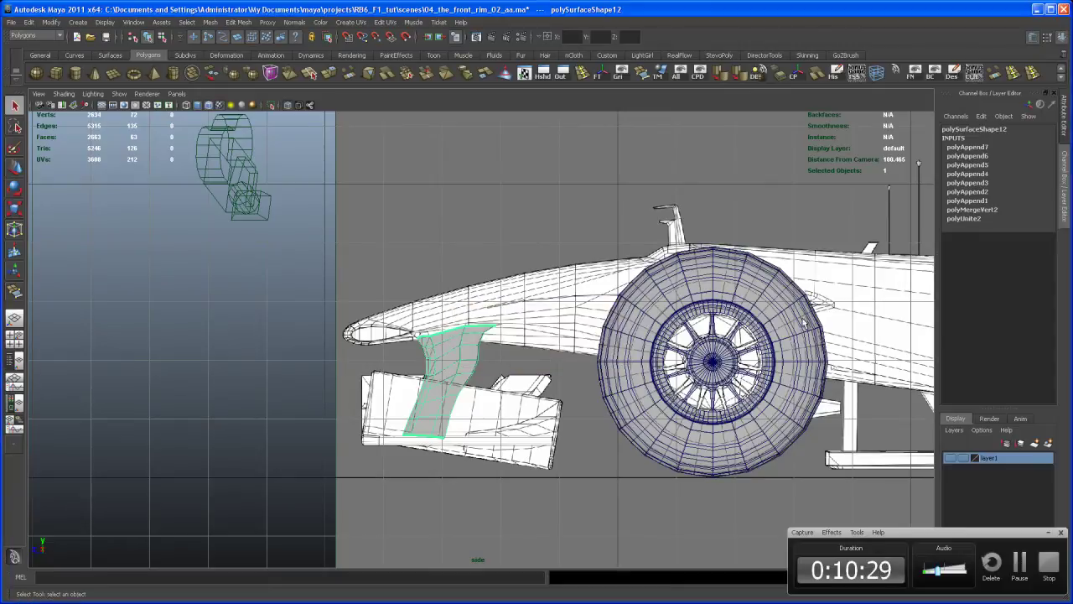
pyautogui.hotkey('alt', 'Tab')
pyautogui.hotkey('alt', 'Tab')
pyautogui.hotkey('alt', 'Tab')
# Create a polygon cylinder and move it over the taller antenna in side view, at about Translate Y 4.637, Z 4.852
pyautogui.keyDown('alt'); pyautogui.moveTo(772, 328); pyautogui.dragTo(585, 318, button='middle'); pyautogui.keyUp('alt')
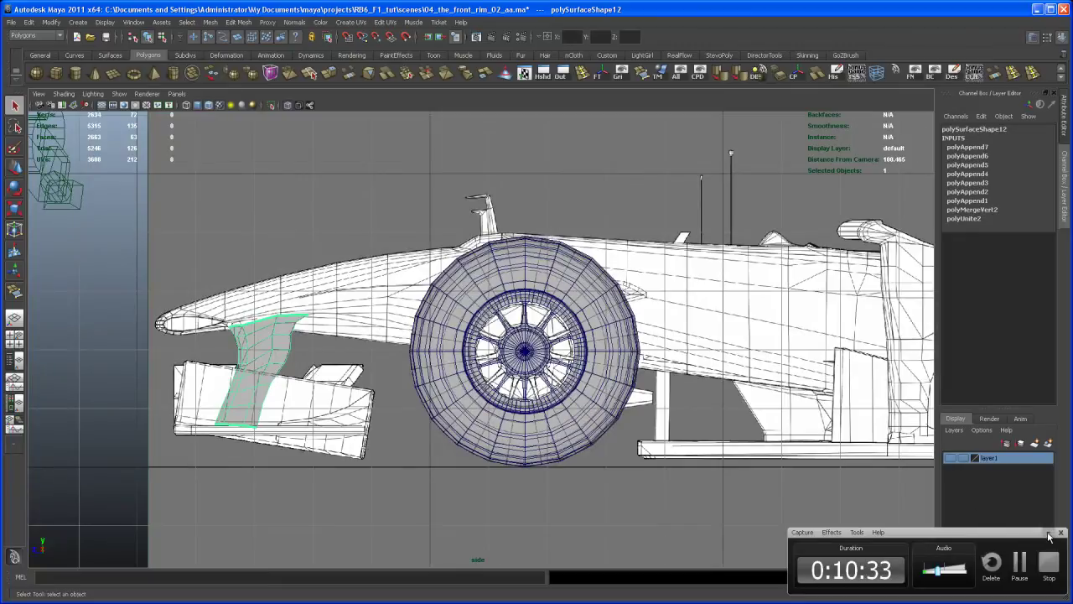
pyautogui.keyDown('alt'); pyautogui.moveTo(740, 402); pyautogui.dragTo(670, 404, button='right'); pyautogui.keyUp('alt')
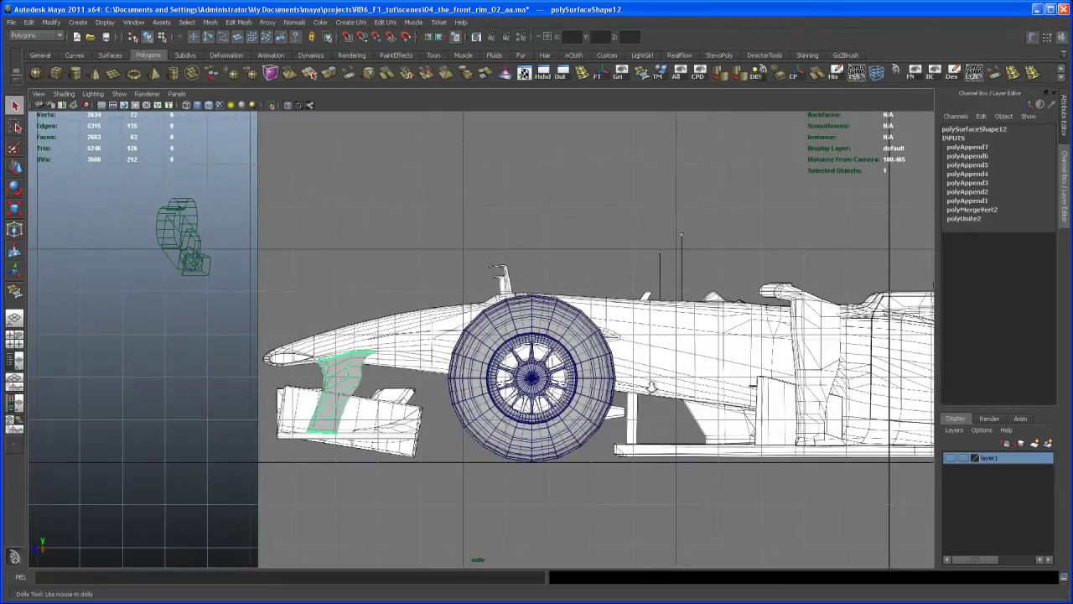
pyautogui.keyDown('alt'); pyautogui.moveTo(671, 405); pyautogui.dragTo(480, 379, button='middle'); pyautogui.keyUp('alt')
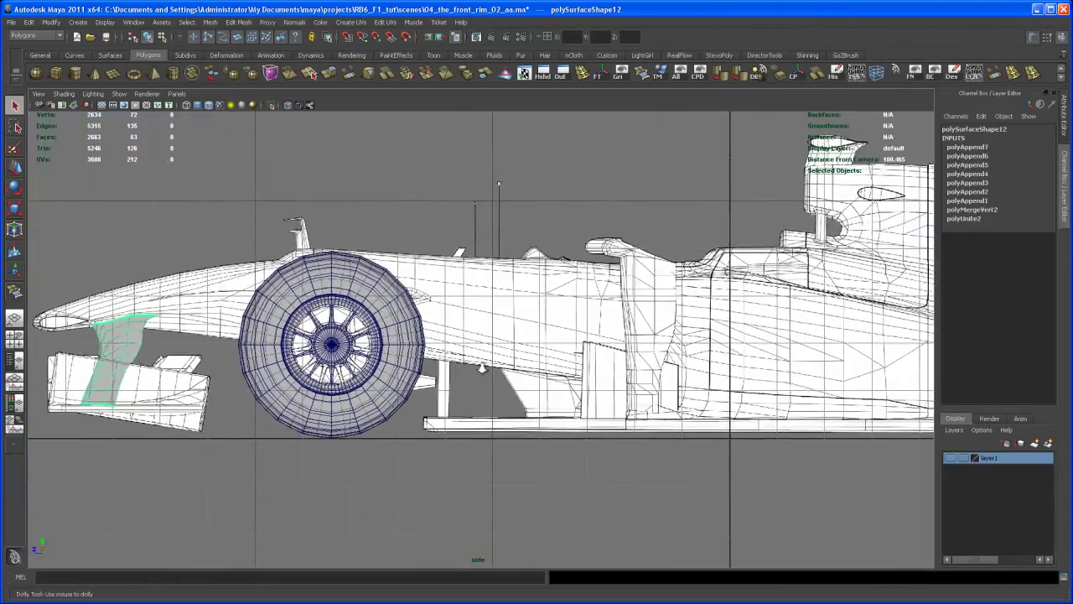
pyautogui.scroll(5, 539, 317)
pyautogui.scroll(4, 581, 311)
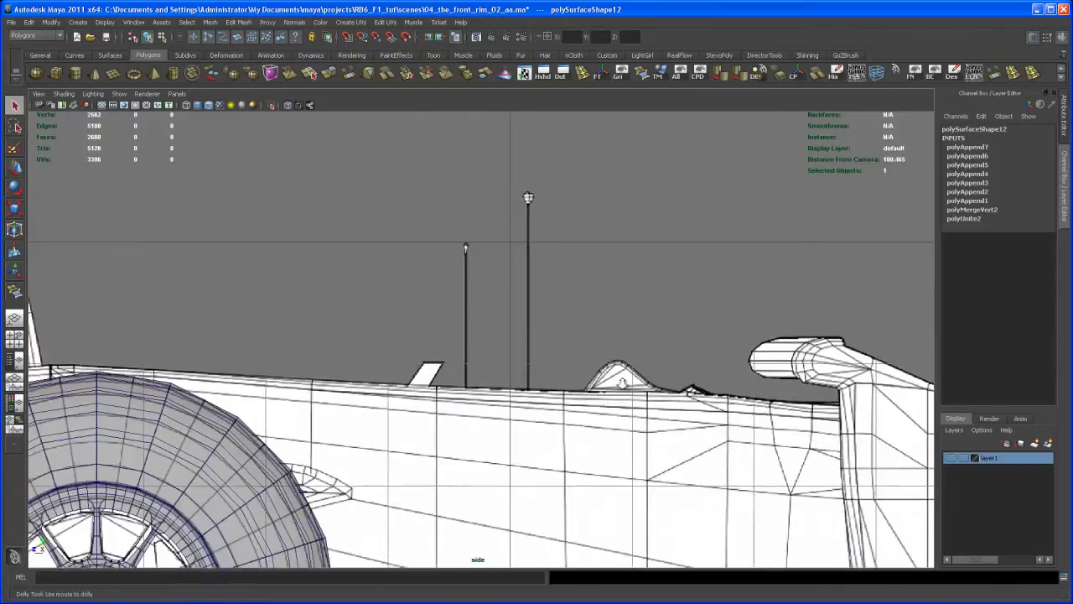
pyautogui.keyDown('alt'); pyautogui.moveTo(617, 322); pyautogui.dragTo(518, 316, button='middle'); pyautogui.keyUp('alt')
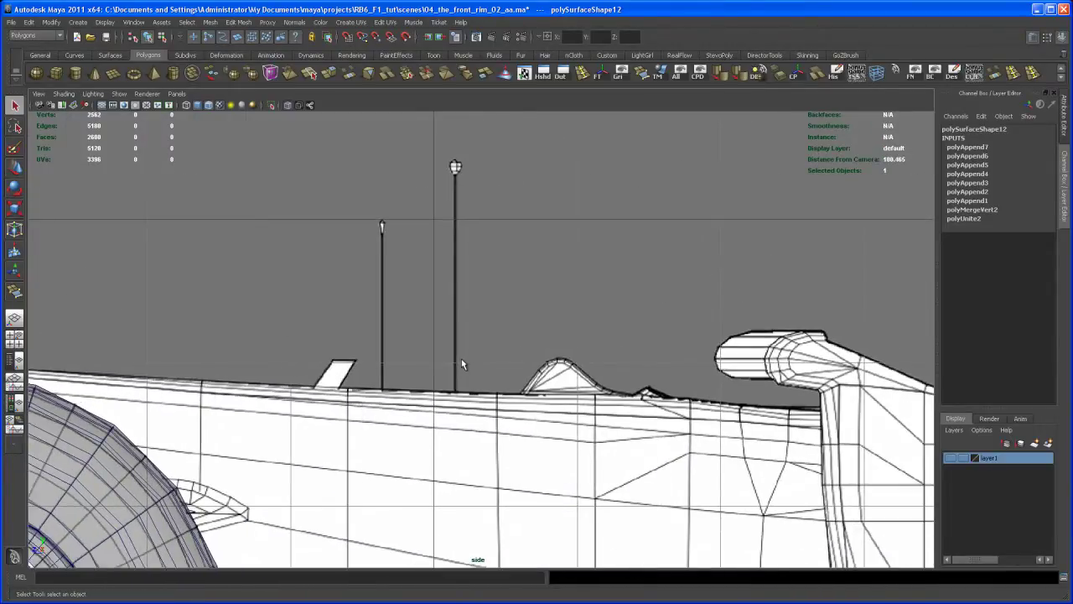
pyautogui.click(76, 73)
pyautogui.press('w')
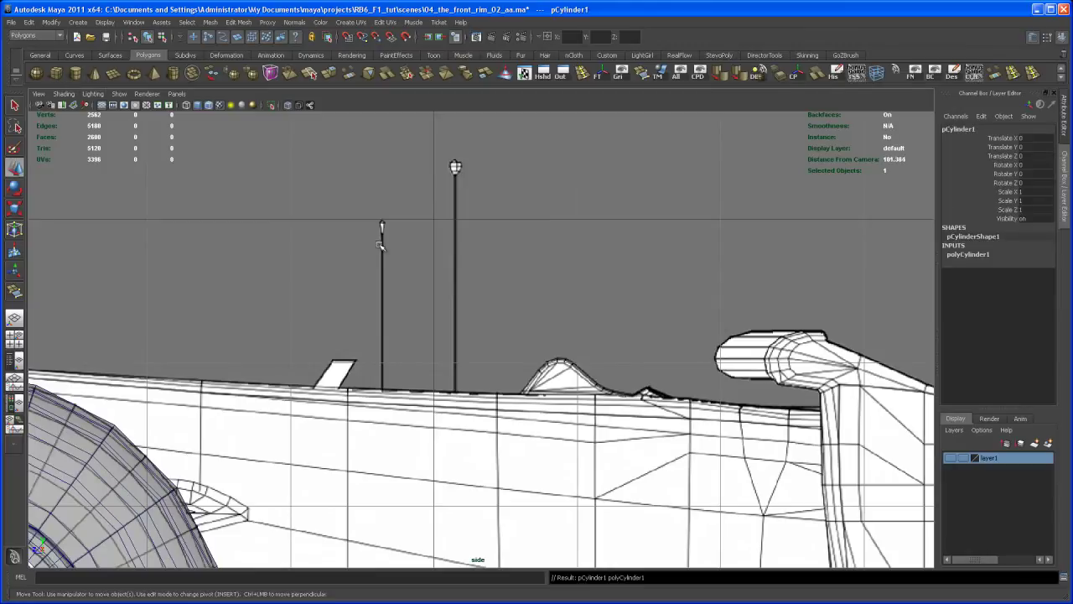
pyautogui.scroll(-5, 552, 325)
pyautogui.scroll(-3, 552, 325)
pyautogui.moveTo(599, 396); pyautogui.dragTo(460, 268)
pyautogui.scroll(5, 460, 269)
pyautogui.keyDown('alt'); pyautogui.moveTo(493, 253); pyautogui.dragTo(637, 351, button='middle'); pyautogui.keyUp('alt')
pyautogui.scroll(3, 671, 381)
pyautogui.keyDown('alt'); pyautogui.moveTo(750, 414); pyautogui.dragTo(660, 500, button='middle'); pyautogui.keyUp('alt')
pyautogui.scroll(1, 530, 367)
pyautogui.moveTo(465, 289); pyautogui.dragTo(506, 296)
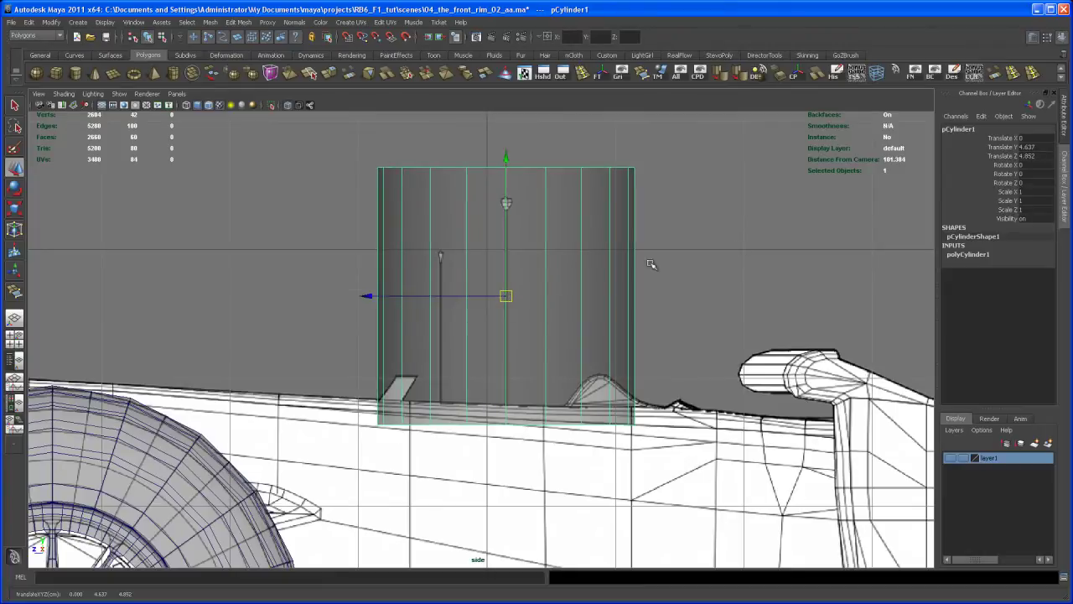
# Set the cylinder's Subdivisions Axis to 8
pyautogui.click(972, 253)
pyautogui.click(1024, 280)
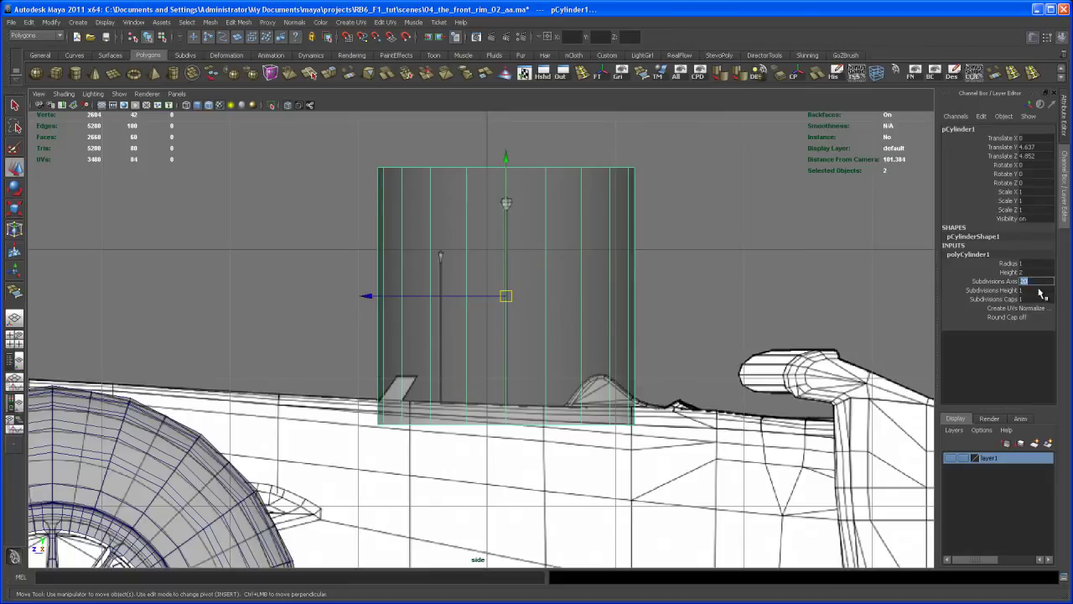
pyautogui.press('Return')
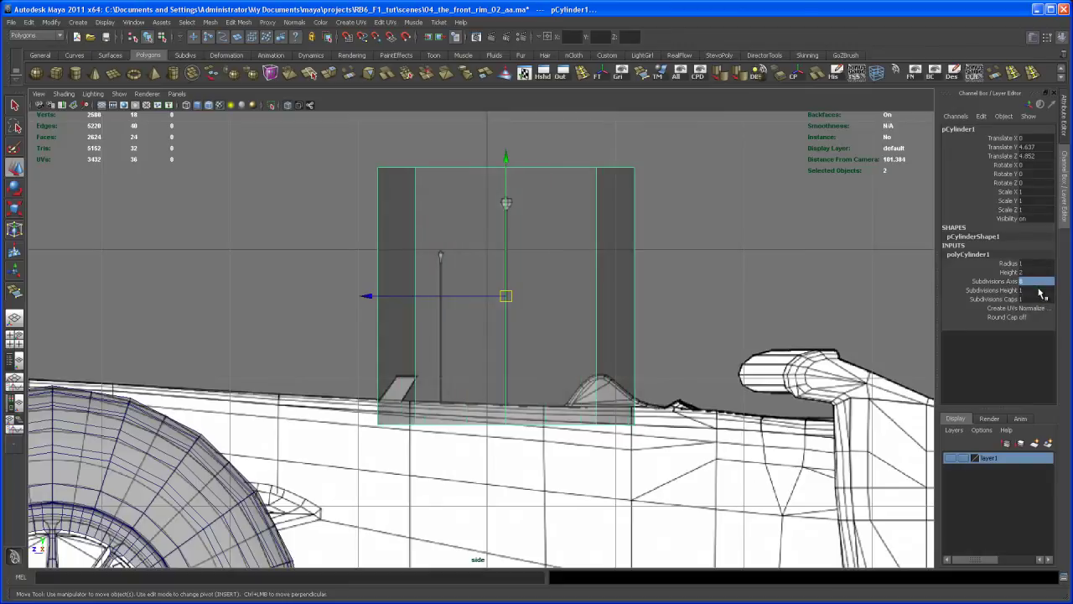
# Scale the cylinder down uniformly to about 0.018 to match the thickness of the taller antenna rod
pyautogui.press('r')
pyautogui.moveTo(510, 294); pyautogui.dragTo(317, 517)
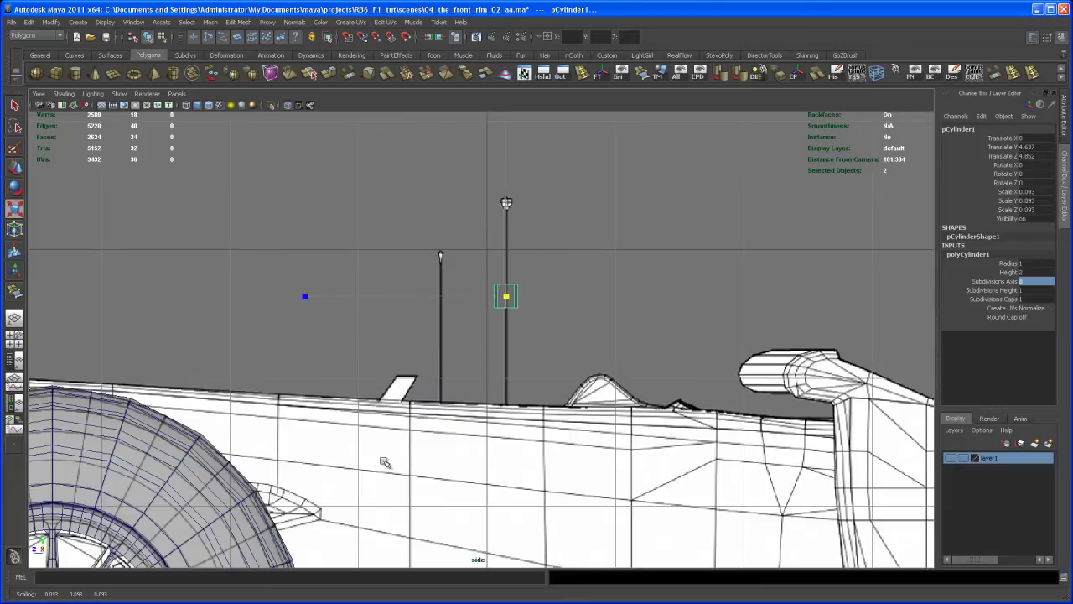
pyautogui.moveTo(506, 295); pyautogui.dragTo(494, 310)
pyautogui.keyDown('alt'); pyautogui.moveTo(493, 310); pyautogui.dragTo(550, 349, button='right'); pyautogui.keyUp('alt')
pyautogui.keyDown('alt'); pyautogui.moveTo(550, 349); pyautogui.dragTo(466, 352, button='middle'); pyautogui.keyUp('alt')
pyautogui.keyDown('alt'); pyautogui.moveTo(467, 353); pyautogui.dragTo(561, 390, button='right'); pyautogui.keyUp('alt')
pyautogui.keyDown('alt'); pyautogui.moveTo(561, 390); pyautogui.dragTo(596, 475, button='middle'); pyautogui.keyUp('alt')
pyautogui.keyDown('alt'); pyautogui.moveTo(596, 474); pyautogui.dragTo(700, 541, button='right'); pyautogui.keyUp('alt')
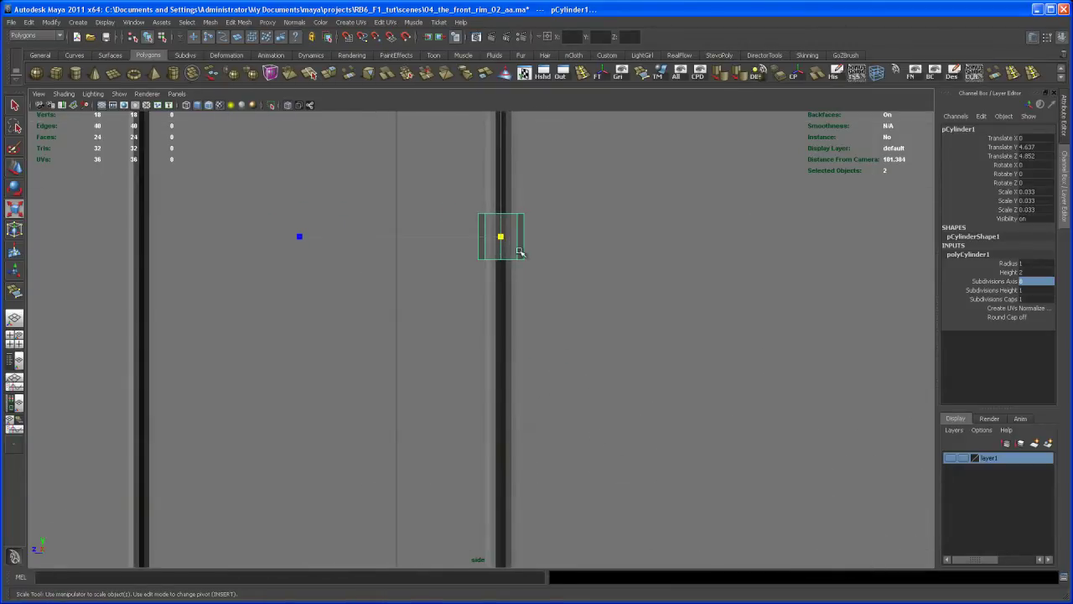
pyautogui.moveTo(502, 238); pyautogui.dragTo(487, 251)
pyautogui.keyDown('alt'); pyautogui.moveTo(694, 265); pyautogui.dragTo(550, 252, button='right'); pyautogui.keyUp('alt')
pyautogui.keyDown('alt'); pyautogui.moveTo(536, 272); pyautogui.dragTo(554, 282, button='middle'); pyautogui.keyUp('alt')
pyautogui.scroll(2, 554, 282)
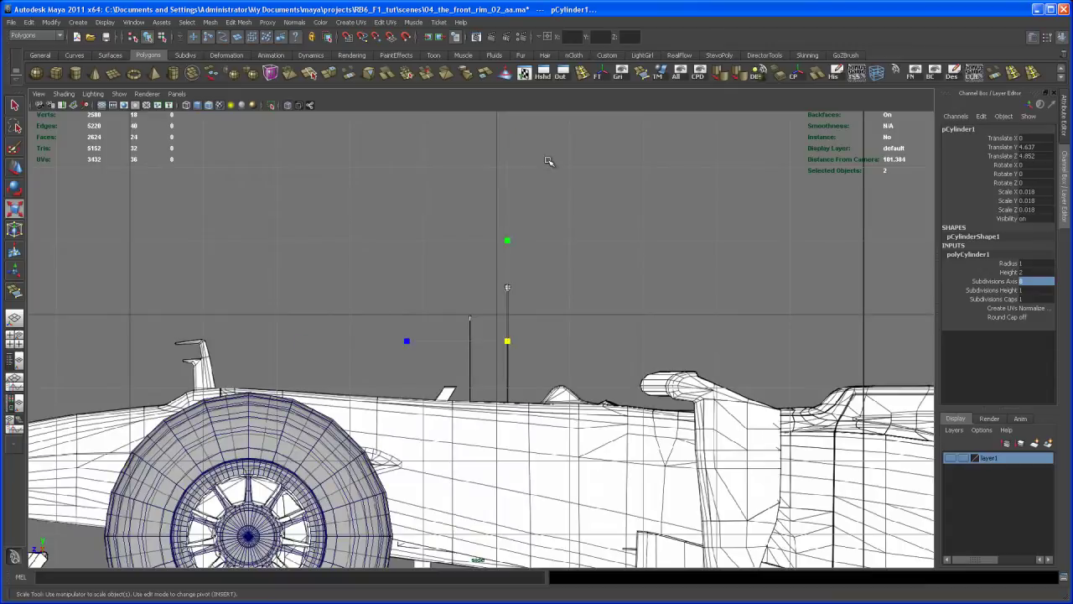
# Stretch the cylinder to a Scale Y of about 0.769 and lower it to about Translate Y 4.54 along the antenna rod
pyautogui.moveTo(508, 241)
pyautogui.mouseDown()
pyautogui.moveTo(529, 232)
pyautogui.moveTo(512, 244)
pyautogui.mouseUp()
pyautogui.moveTo(507, 164); pyautogui.dragTo(507, 162)
pyautogui.moveTo(510, 240); pyautogui.dragTo(509, 152)
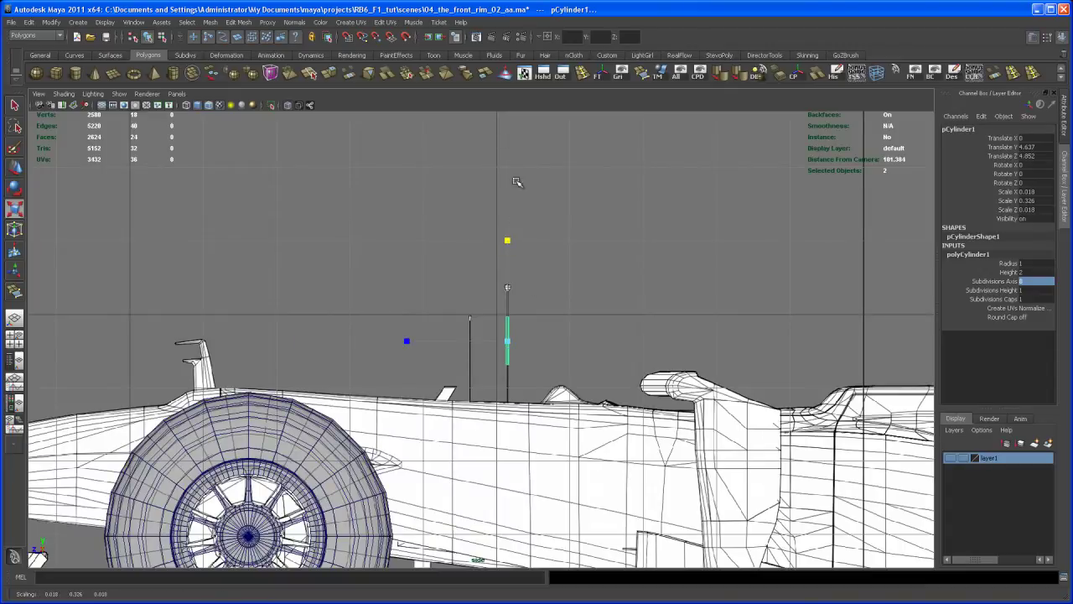
pyautogui.moveTo(511, 241); pyautogui.dragTo(508, 166)
pyautogui.keyDown('alt'); pyautogui.moveTo(587, 436); pyautogui.dragTo(713, 498, button='right'); pyautogui.keyUp('alt')
pyautogui.keyDown('alt'); pyautogui.moveTo(713, 497); pyautogui.dragTo(684, 443, button='middle'); pyautogui.keyUp('alt')
pyautogui.keyDown('alt'); pyautogui.moveTo(684, 442); pyautogui.dragTo(817, 495, button='right'); pyautogui.keyUp('alt')
pyautogui.press('w')
pyautogui.moveTo(501, 186)
pyautogui.mouseDown()
pyautogui.moveTo(498, 203)
pyautogui.moveTo(500, 167)
pyautogui.mouseUp()
pyautogui.press('r')
# Check the cylinder's fit along the antenna rod and at the car body in side view, and show all four views
pyautogui.keyDown('alt'); pyautogui.moveTo(491, 211); pyautogui.dragTo(543, 295, button='right'); pyautogui.keyUp('alt')
pyautogui.moveTo(542, 295)
pyautogui.keyDown('alt'); pyautogui.mouseDown(button='middle')
pyautogui.moveTo(536, 247)
pyautogui.moveTo(532, 283)
pyautogui.mouseUp(button='middle'); pyautogui.keyUp('alt')
pyautogui.moveTo(531, 283)
pyautogui.keyDown('alt'); pyautogui.mouseDown(button='right')
pyautogui.moveTo(537, 307)
pyautogui.moveTo(530, 293)
pyautogui.mouseUp(button='right'); pyautogui.keyUp('alt')
pyautogui.keyDown('alt'); pyautogui.moveTo(530, 294); pyautogui.dragTo(539, 239, button='middle'); pyautogui.keyUp('alt')
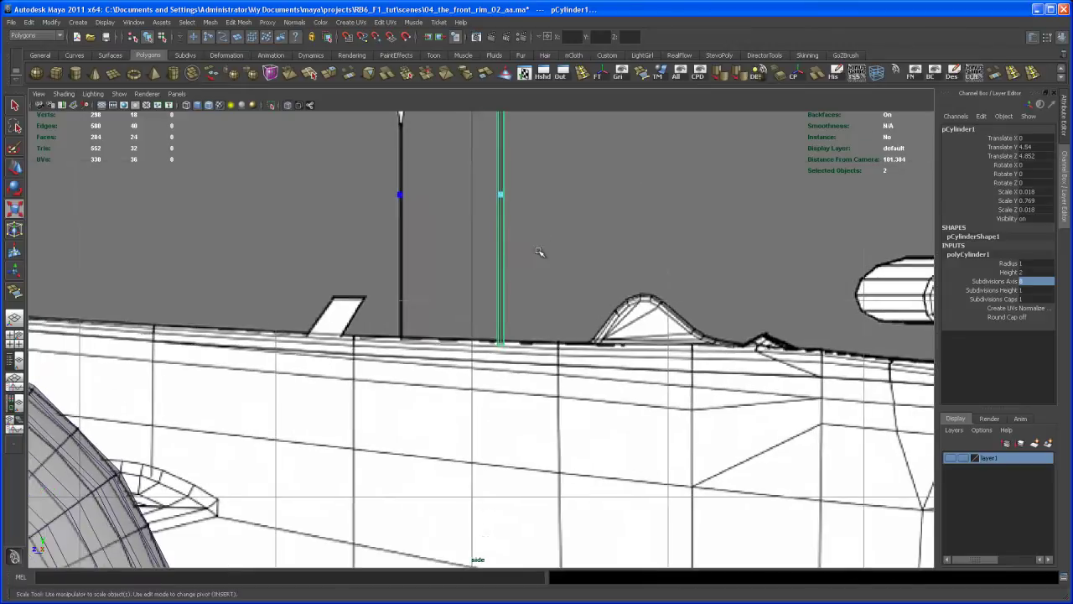
pyautogui.keyDown('alt'); pyautogui.moveTo(539, 240); pyautogui.dragTo(502, 259, button='right'); pyautogui.keyUp('alt')
pyautogui.keyDown('alt'); pyautogui.moveTo(504, 273); pyautogui.dragTo(502, 287, button='middle'); pyautogui.keyUp('alt')
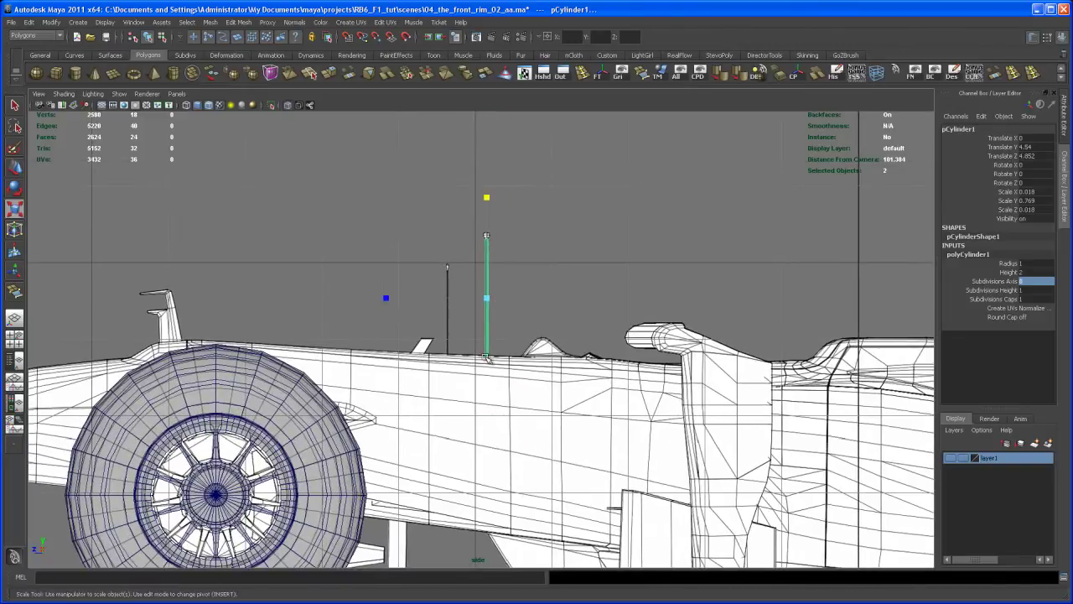
pyautogui.press('space')
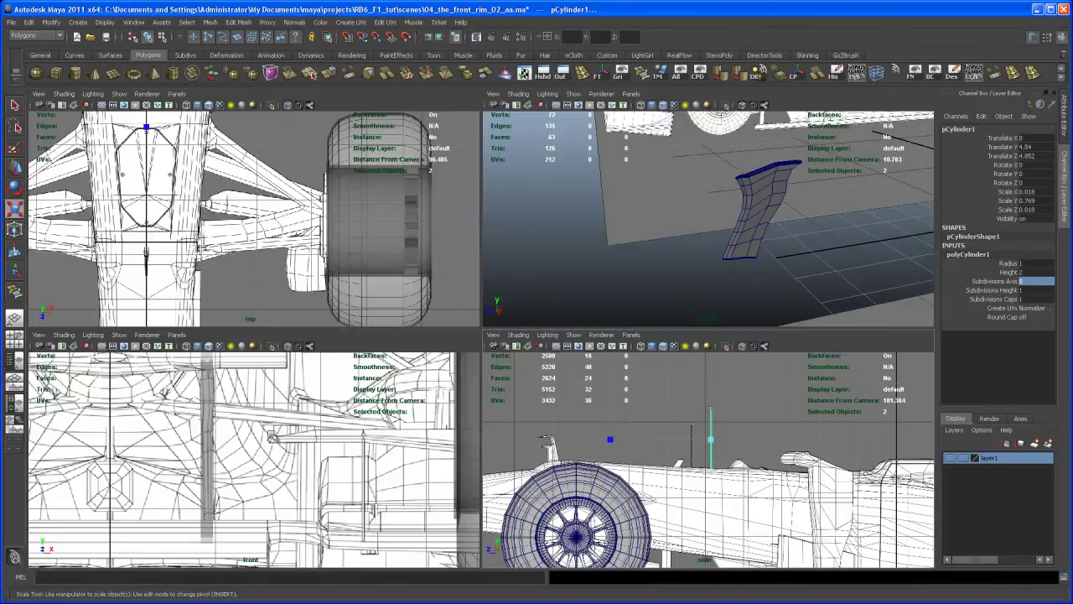
# Check the cylinder's alignment with the antenna rod in front view and clear the selection
pyautogui.press('space')
pyautogui.scroll(-4, 420, 310)
pyautogui.scroll(1, 419, 311)
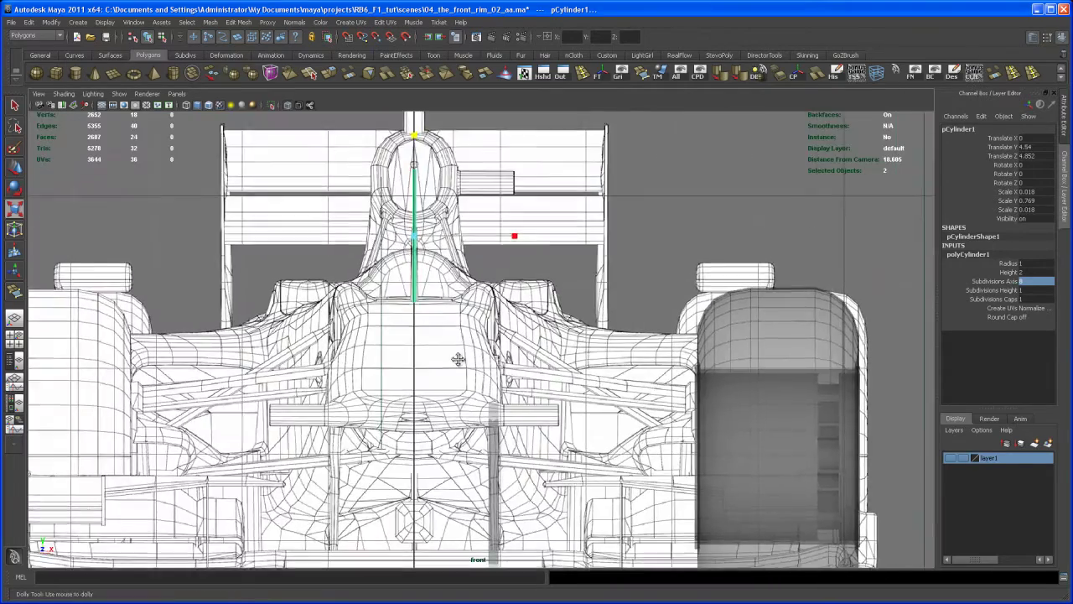
pyautogui.keyDown('alt'); pyautogui.moveTo(420, 310); pyautogui.dragTo(453, 314, button='right'); pyautogui.keyUp('alt')
pyautogui.keyDown('alt'); pyautogui.moveTo(453, 315); pyautogui.dragTo(469, 410, button='middle'); pyautogui.keyUp('alt')
pyautogui.keyDown('alt'); pyautogui.moveTo(469, 409); pyautogui.dragTo(563, 361, button='right'); pyautogui.keyUp('alt')
pyautogui.keyDown('alt'); pyautogui.moveTo(503, 372); pyautogui.dragTo(555, 359, button='middle'); pyautogui.keyUp('alt')
pyautogui.keyDown('alt'); pyautogui.moveTo(556, 359); pyautogui.dragTo(618, 388, button='right'); pyautogui.keyUp('alt')
pyautogui.keyDown('alt'); pyautogui.moveTo(501, 386); pyautogui.dragTo(514, 377, button='middle'); pyautogui.keyUp('alt')
pyautogui.click(696, 333)
pyautogui.keyDown('alt'); pyautogui.moveTo(666, 333); pyautogui.dragTo(666, 318, button='middle'); pyautogui.keyUp('alt')
pyautogui.scroll(-8, 666, 317)
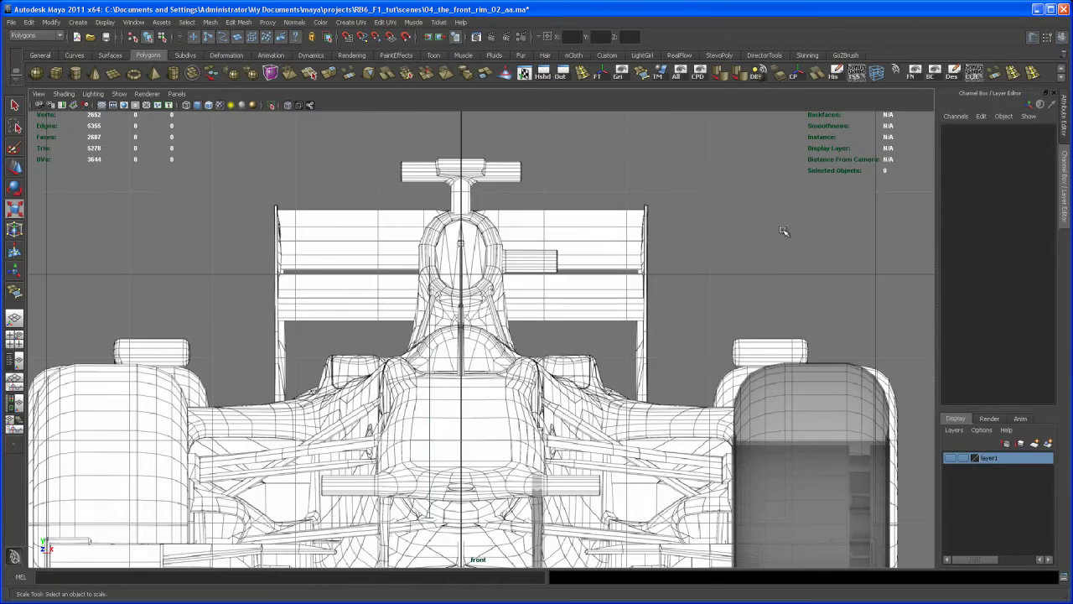
# Delete the eight triangular faces that cap the upper end of the antenna cylinder
pyautogui.press('space')
pyautogui.press('space')
pyautogui.keyDown('alt'); pyautogui.moveTo(735, 220); pyautogui.dragTo(361, 452, button='middle'); pyautogui.keyUp('alt')
pyautogui.keyDown('alt'); pyautogui.moveTo(646, 352); pyautogui.dragTo(615, 333, button='right'); pyautogui.keyUp('alt')
pyautogui.keyDown('alt'); pyautogui.moveTo(615, 333); pyautogui.dragTo(411, 322, button='middle'); pyautogui.keyUp('alt')
pyautogui.keyDown('alt'); pyautogui.moveTo(411, 322); pyautogui.dragTo(525, 386, button='right'); pyautogui.keyUp('alt')
pyautogui.keyDown('alt'); pyautogui.moveTo(525, 385); pyautogui.dragTo(643, 397, button='middle'); pyautogui.keyUp('alt')
pyautogui.keyDown('alt'); pyautogui.moveTo(643, 397); pyautogui.dragTo(662, 531, button='right'); pyautogui.keyUp('alt')
pyautogui.keyDown('alt'); pyautogui.moveTo(663, 532); pyautogui.dragTo(535, 428); pyautogui.keyUp('alt')
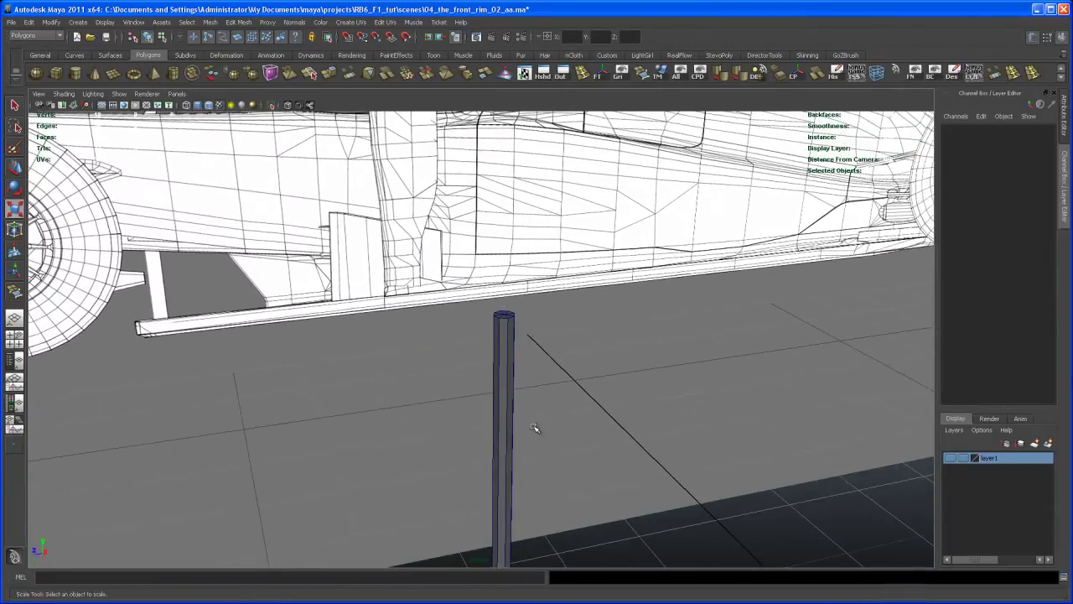
pyautogui.rightClick(507, 320)
pyautogui.click(466, 318)
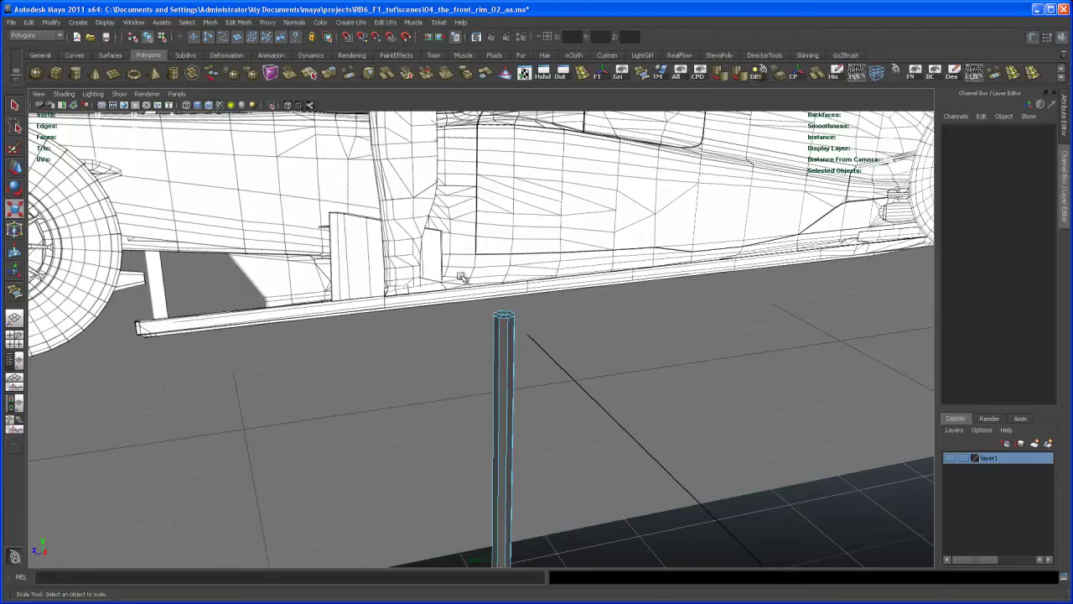
pyautogui.moveTo(534, 344); pyautogui.dragTo(534, 345)
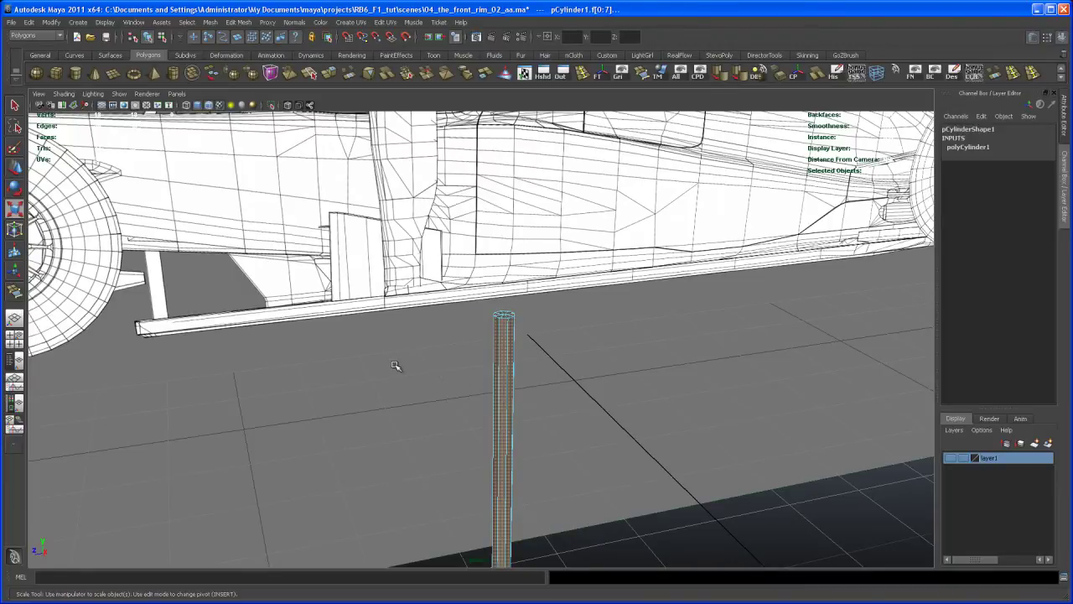
pyautogui.keyDown('ctrl'); pyautogui.moveTo(499, 405); pyautogui.dragTo(522, 397); pyautogui.keyUp('ctrl')
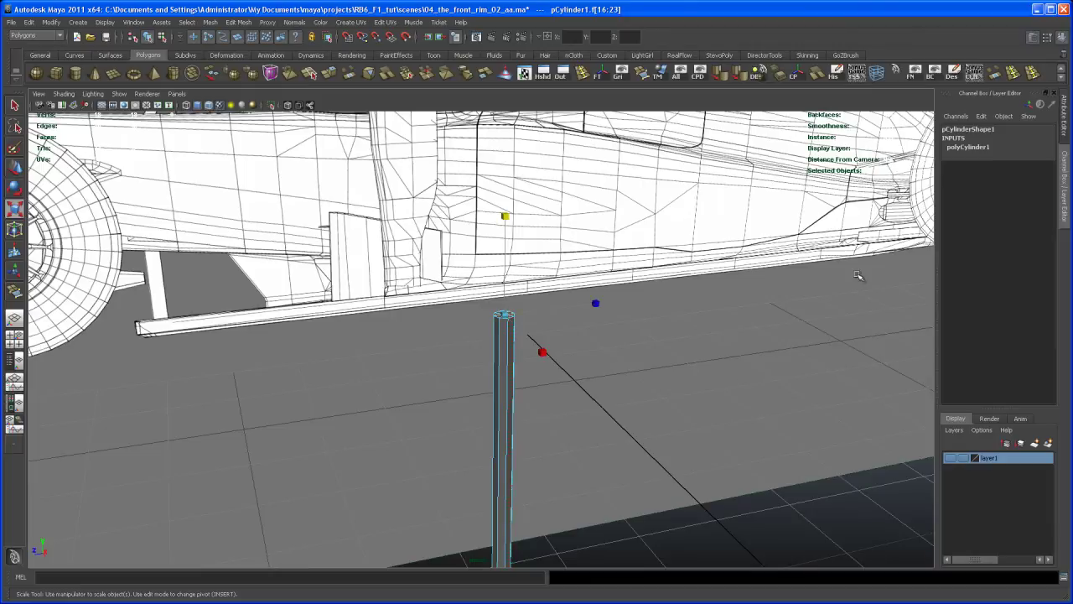
pyautogui.click(859, 276)
pyautogui.keyDown('alt'); pyautogui.moveTo(585, 474); pyautogui.dragTo(563, 445, button='middle'); pyautogui.keyUp('alt')
pyautogui.keyDown('alt'); pyautogui.moveTo(563, 445); pyautogui.dragTo(541, 560); pyautogui.keyUp('alt')
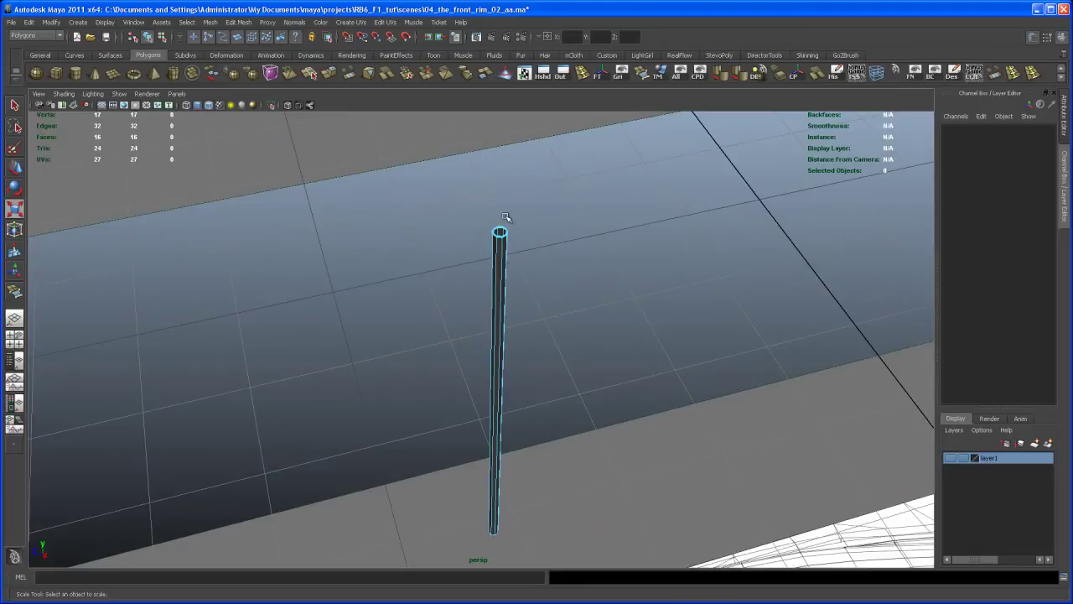
# Examine both antenna rods on the car body and the taller rod's tip up close in side view
pyautogui.keyDown('alt'); pyautogui.moveTo(593, 291); pyautogui.dragTo(426, 286); pyautogui.keyUp('alt')
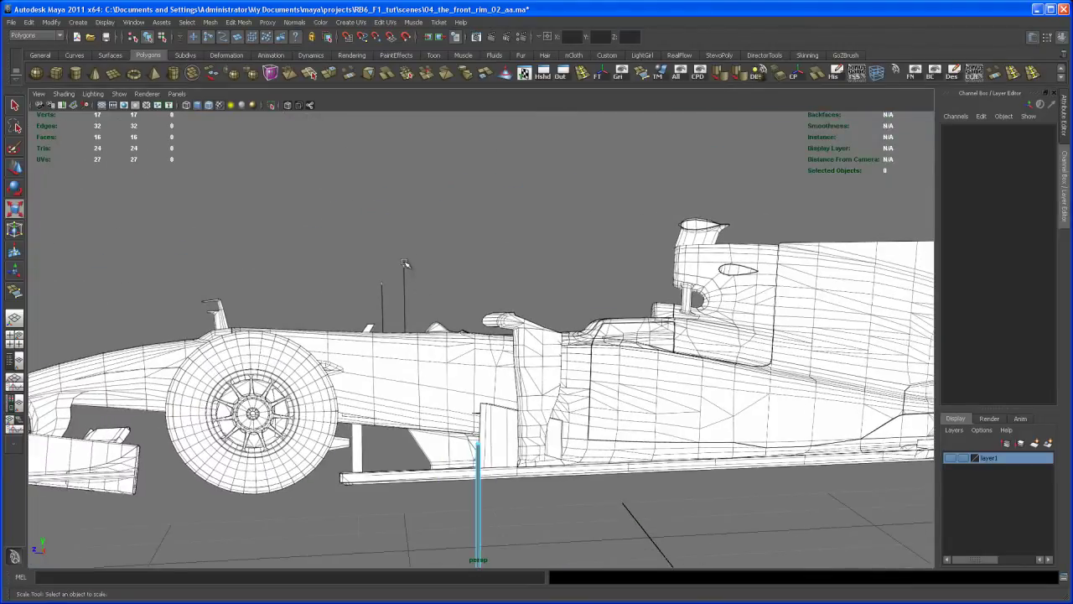
pyautogui.press('space')
pyautogui.press('space')
pyautogui.keyDown('alt'); pyautogui.moveTo(606, 371); pyautogui.dragTo(540, 459, button='middle'); pyautogui.keyUp('alt')
pyautogui.keyDown('alt'); pyautogui.moveTo(540, 459); pyautogui.dragTo(676, 518, button='right'); pyautogui.keyUp('alt')
pyautogui.keyDown('alt'); pyautogui.moveTo(448, 401); pyautogui.dragTo(544, 394, button='middle'); pyautogui.keyUp('alt')
pyautogui.keyDown('alt'); pyautogui.moveTo(544, 395); pyautogui.dragTo(818, 584, button='right'); pyautogui.keyUp('alt')
pyautogui.keyDown('alt'); pyautogui.moveTo(558, 367); pyautogui.dragTo(518, 367, button='middle'); pyautogui.keyUp('alt')
pyautogui.keyDown('alt'); pyautogui.moveTo(518, 367); pyautogui.dragTo(557, 373, button='right'); pyautogui.keyUp('alt')
pyautogui.keyDown('alt'); pyautogui.moveTo(487, 286); pyautogui.dragTo(478, 268, button='middle'); pyautogui.keyUp('alt')
pyautogui.keyDown('alt'); pyautogui.moveTo(478, 269); pyautogui.dragTo(475, 309, button='right'); pyautogui.keyUp('alt')
pyautogui.keyDown('alt'); pyautogui.moveTo(474, 309); pyautogui.dragTo(466, 321, button='middle'); pyautogui.keyUp('alt')
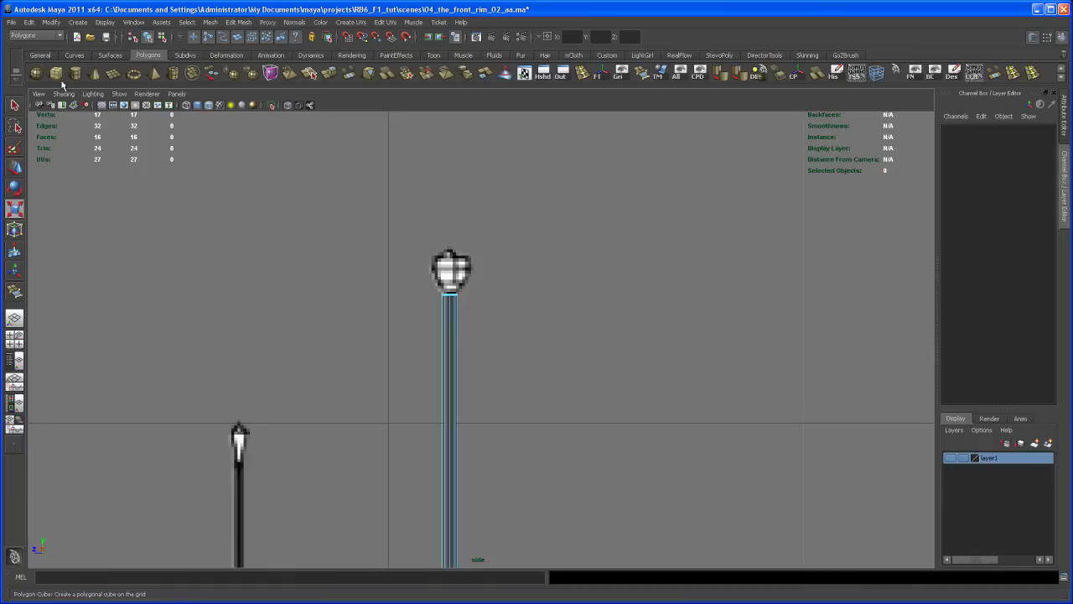
# Create a polygon sphere and move it above the antenna rods to about Translate Y 5.881, Translate Z 5.031
pyautogui.click(40, 73)
pyautogui.press('w')
pyautogui.keyDown('alt'); pyautogui.moveTo(721, 439); pyautogui.dragTo(530, 345, button='right'); pyautogui.keyUp('alt')
pyautogui.moveTo(658, 505); pyautogui.dragTo(470, 285)
pyautogui.keyDown('alt'); pyautogui.moveTo(470, 287); pyautogui.dragTo(695, 452, button='right'); pyautogui.keyUp('alt')
pyautogui.keyDown('alt'); pyautogui.moveTo(433, 333); pyautogui.dragTo(448, 380, button='middle'); pyautogui.keyUp('alt')
pyautogui.keyDown('alt'); pyautogui.moveTo(447, 380); pyautogui.dragTo(797, 575, button='right'); pyautogui.keyUp('alt')
pyautogui.keyDown('alt'); pyautogui.moveTo(544, 416); pyautogui.dragTo(505, 468, button='middle'); pyautogui.keyUp('alt')
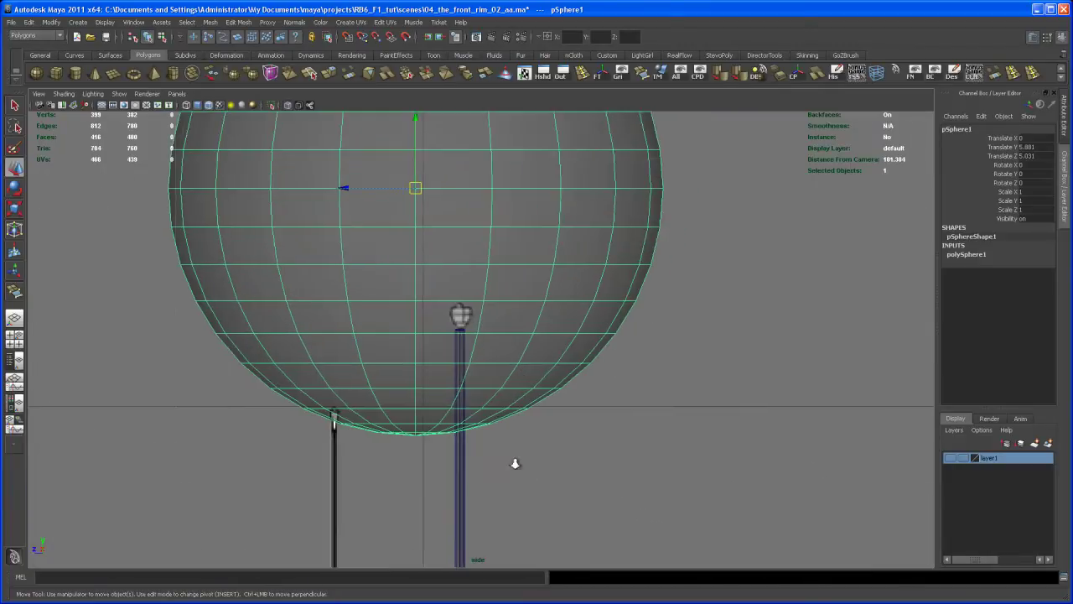
# Scale the sphere uniformly to about 0.233 and move it to about Translate Y 5.589, Translate Z 4.861 over the taller rod
pyautogui.scroll(2, 504, 467)
pyautogui.press('r')
pyautogui.moveTo(403, 160); pyautogui.dragTo(254, 347)
pyautogui.moveTo(405, 162); pyautogui.dragTo(302, 307)
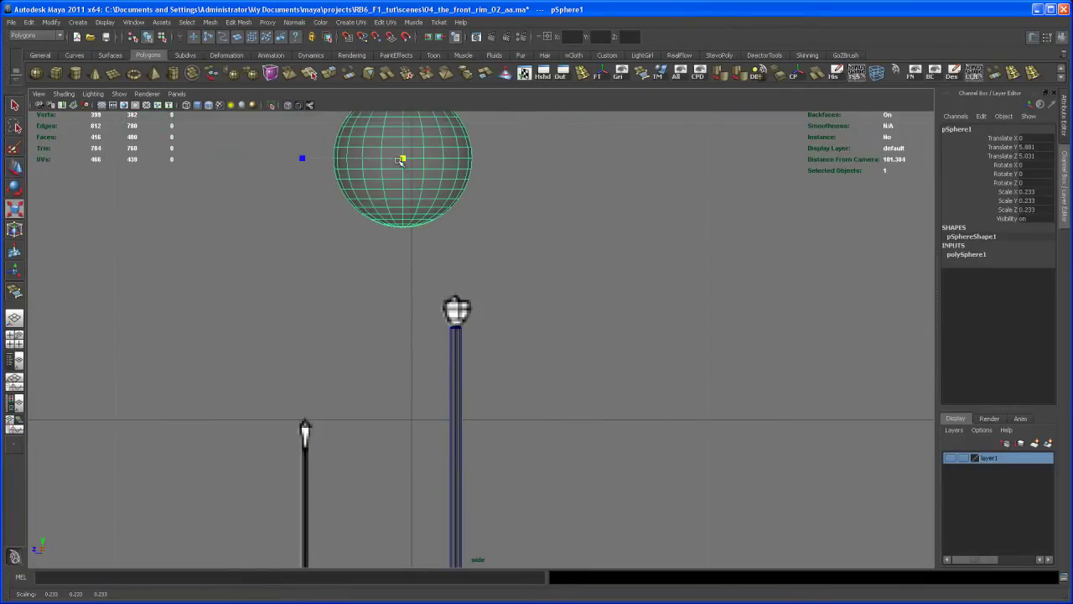
pyautogui.press('w')
pyautogui.moveTo(403, 157); pyautogui.dragTo(450, 243)
pyautogui.keyDown('alt'); pyautogui.moveTo(450, 242); pyautogui.dragTo(643, 436, button='right'); pyautogui.keyUp('alt')
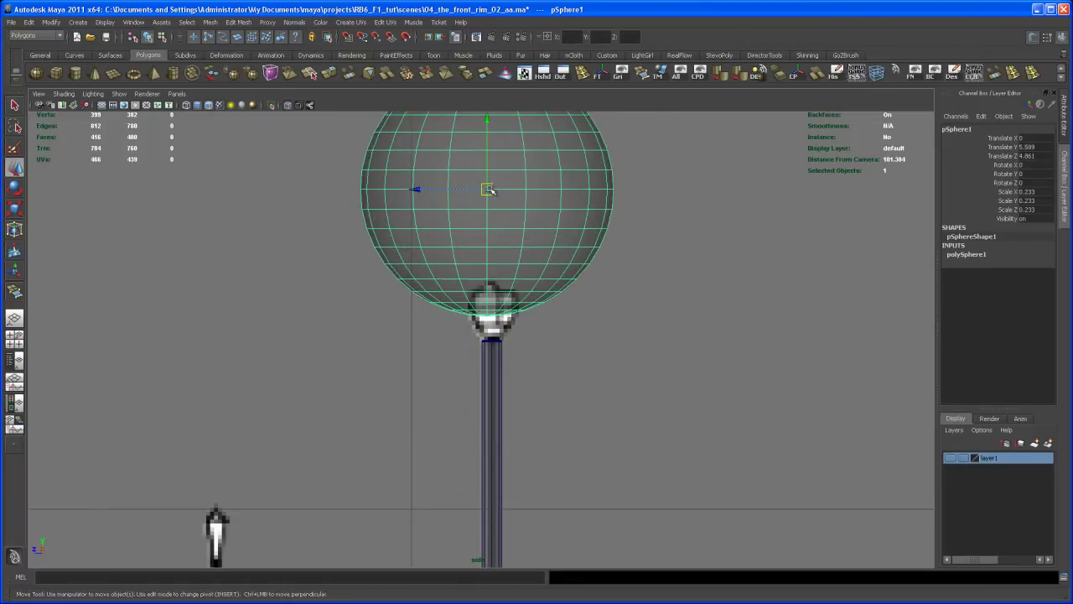
# Scale the sphere down uniformly to about 0.052 and fit it on the antenna tip at about Translate Y 5.366, Translate Z 4.852
pyautogui.press('r')
pyautogui.moveTo(488, 189); pyautogui.dragTo(458, 279)
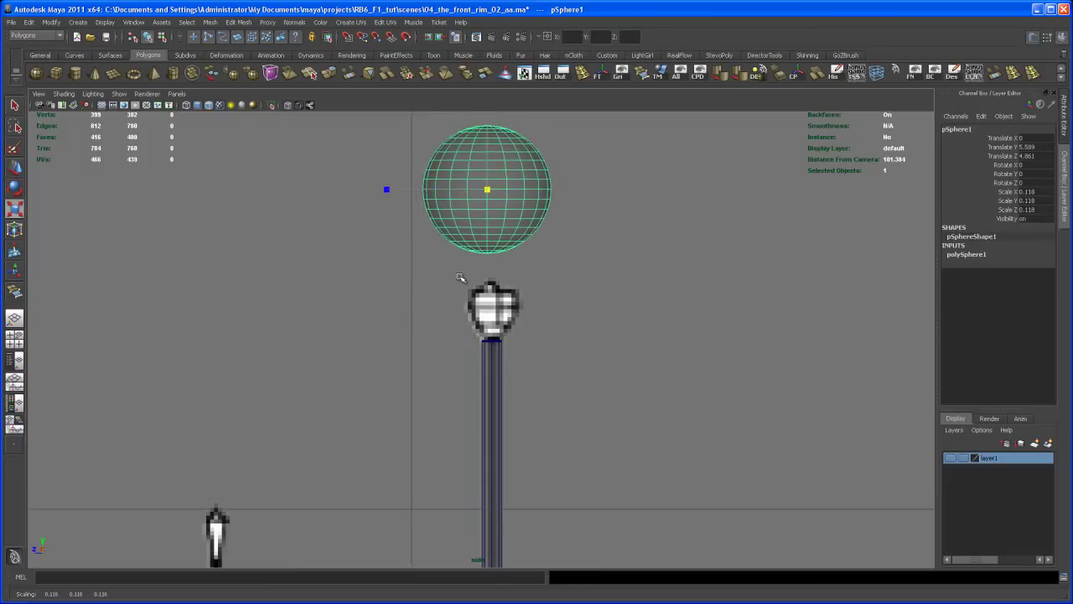
pyautogui.keyDown('alt'); pyautogui.moveTo(458, 279); pyautogui.dragTo(567, 371, button='right'); pyautogui.keyUp('alt')
pyautogui.keyDown('alt'); pyautogui.moveTo(567, 371); pyautogui.dragTo(609, 474, button='middle'); pyautogui.keyUp('alt')
pyautogui.keyDown('alt'); pyautogui.moveTo(608, 475); pyautogui.dragTo(567, 390, button='right'); pyautogui.keyUp('alt')
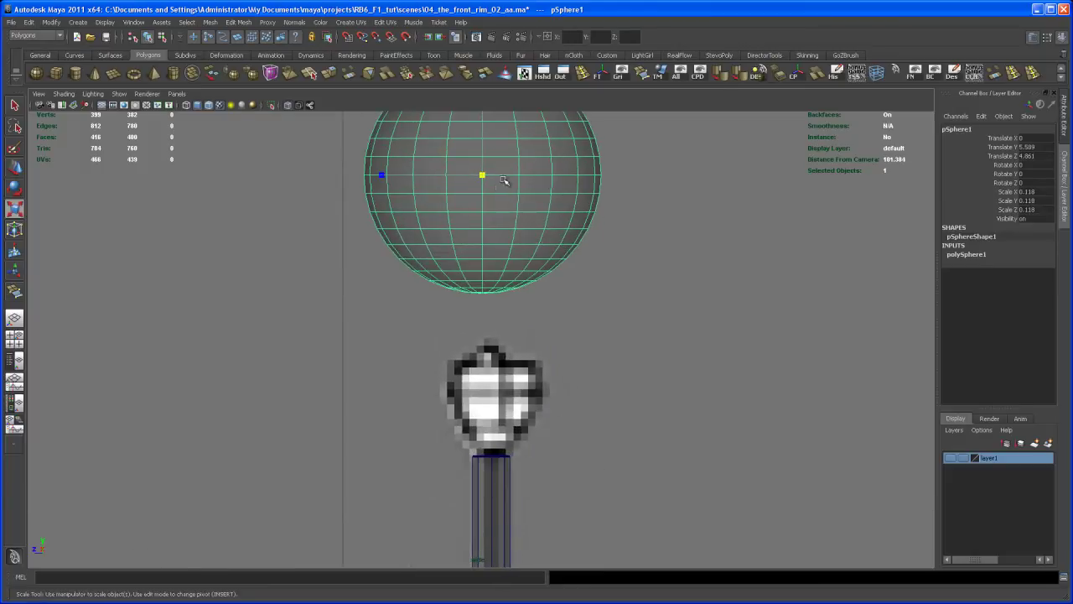
pyautogui.press('w')
pyautogui.moveTo(481, 175); pyautogui.dragTo(490, 399)
pyautogui.keyDown('alt'); pyautogui.moveTo(492, 399); pyautogui.dragTo(632, 495, button='right'); pyautogui.keyUp('alt')
pyautogui.keyDown('alt'); pyautogui.moveTo(632, 496); pyautogui.dragTo(625, 388, button='middle'); pyautogui.keyUp('alt')
pyautogui.keyDown('alt'); pyautogui.moveTo(624, 388); pyautogui.dragTo(652, 347, button='right'); pyautogui.keyUp('alt')
pyautogui.keyDown('alt'); pyautogui.moveTo(652, 347); pyautogui.dragTo(655, 371, button='middle'); pyautogui.keyUp('alt')
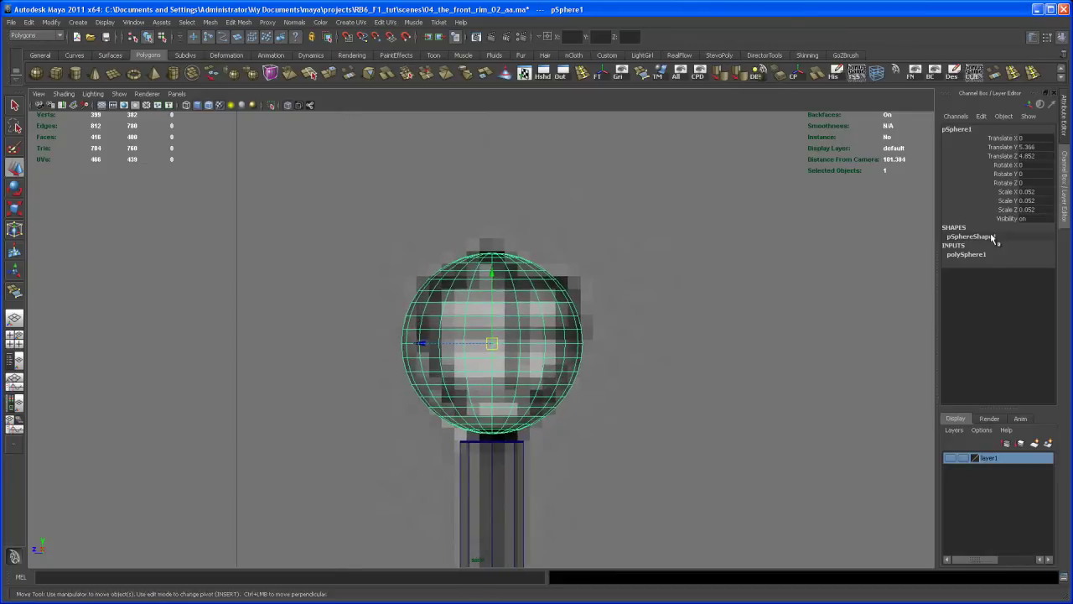
# Set the sphere's Subdivisions Axis and Subdivisions Height to 8
pyautogui.click(972, 254)
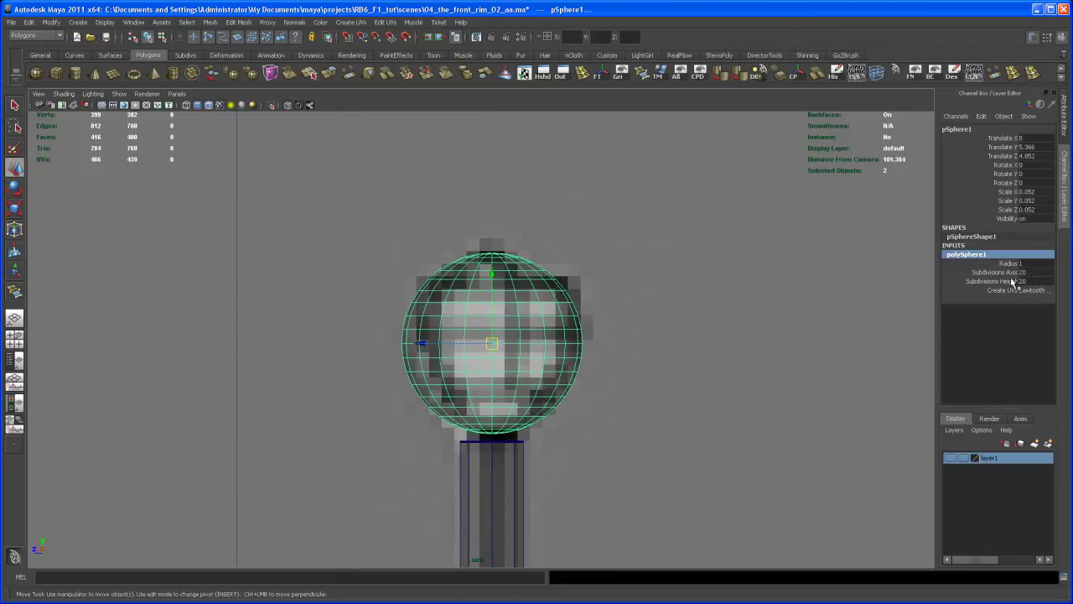
pyautogui.moveTo(1030, 275); pyautogui.dragTo(1038, 280)
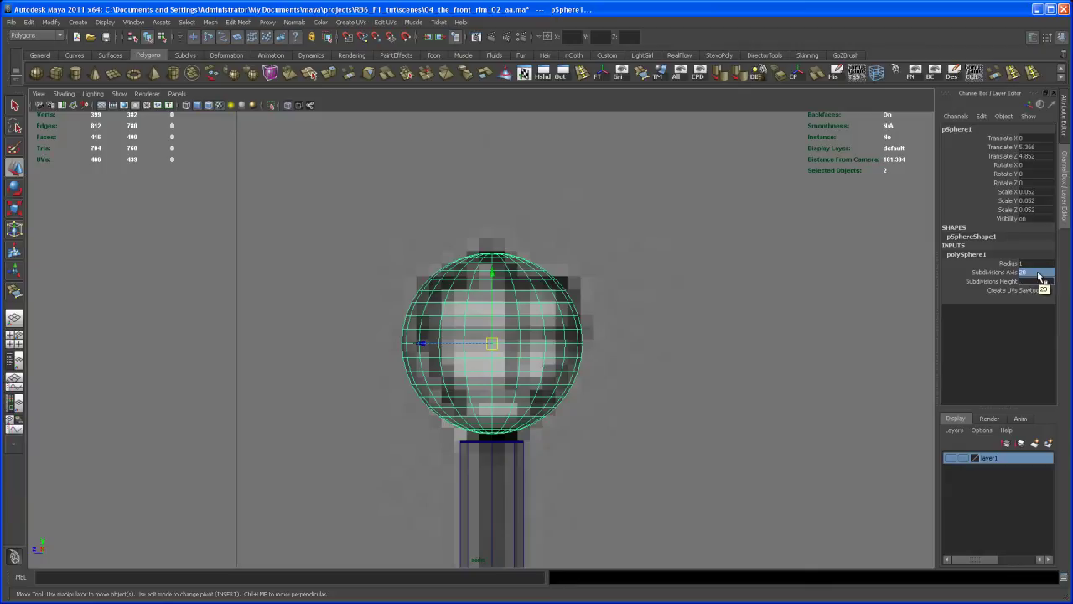
pyautogui.write('8')
pyautogui.press('Return')
pyautogui.scroll(5, 675, 438)
pyautogui.keyDown('alt'); pyautogui.moveTo(611, 452); pyautogui.dragTo(613, 469, button='middle'); pyautogui.keyUp('alt')
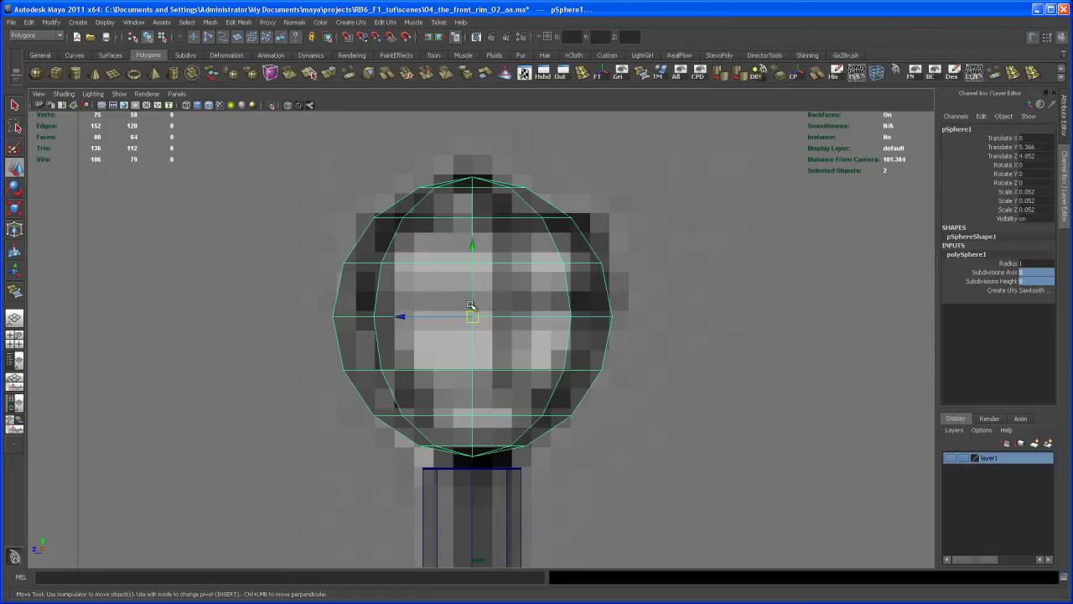
pyautogui.scroll(-10, 474, 285)
pyautogui.keyDown('alt'); pyautogui.moveTo(475, 276); pyautogui.dragTo(493, 254, button='middle'); pyautogui.keyUp('alt')
pyautogui.scroll(1, 485, 272)
# Switch to the Windows picture viewer and browse the RB6 reference photos for a view of the nose antenna
pyautogui.hotkey('alt', 'Tab')
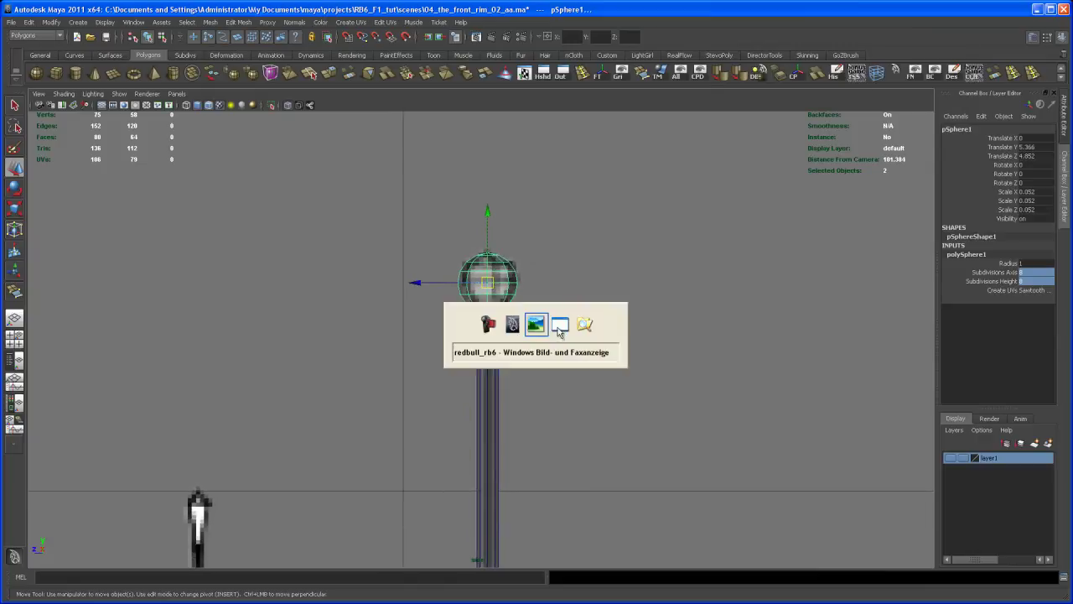
pyautogui.press('Right')
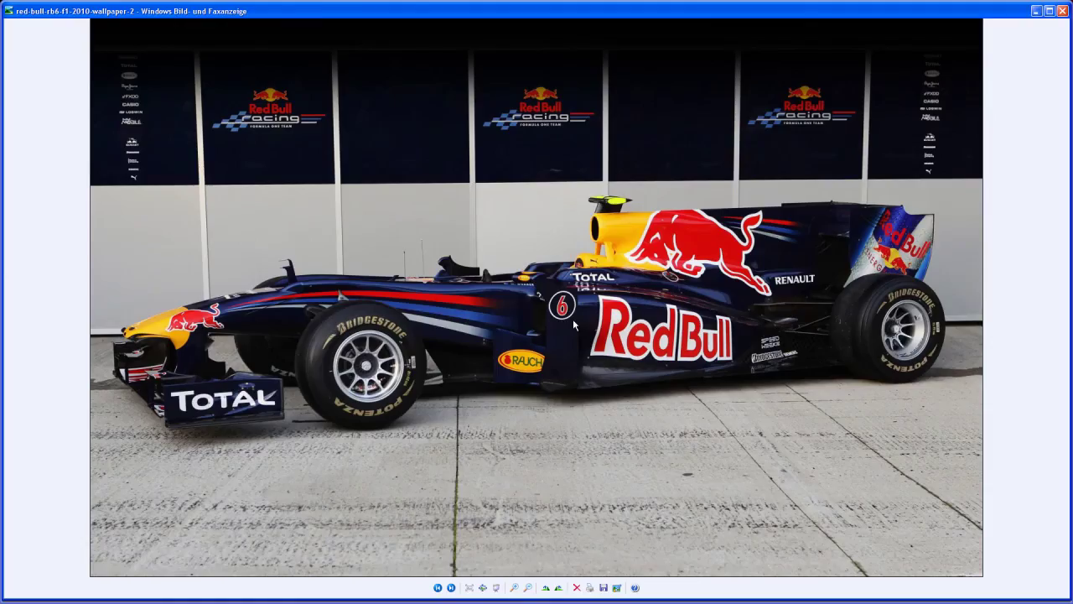
pyautogui.press('Right')
pyautogui.press('Right')
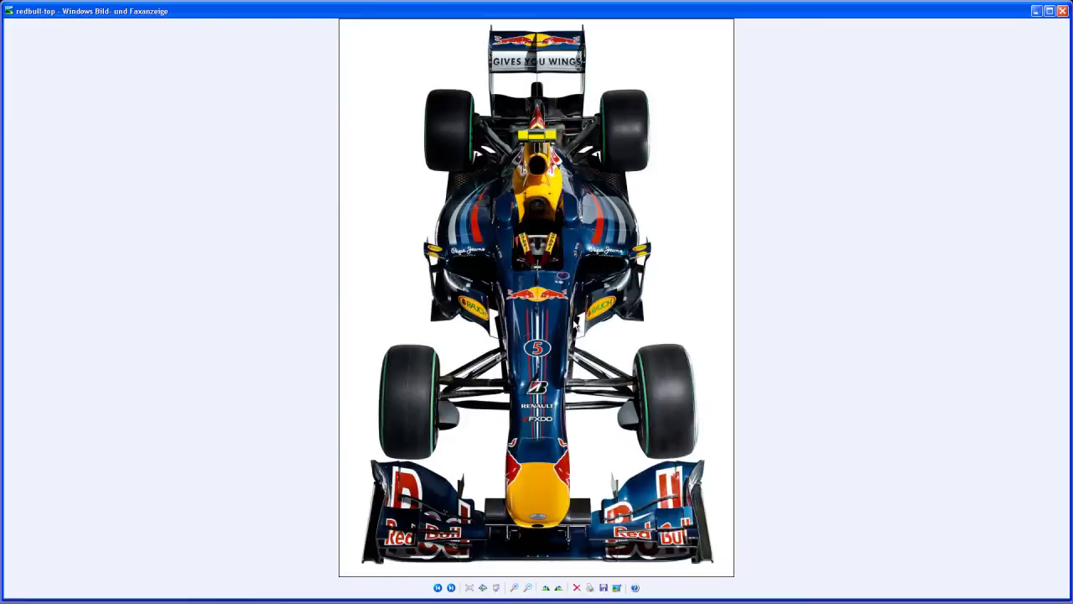
pyautogui.press('Right')
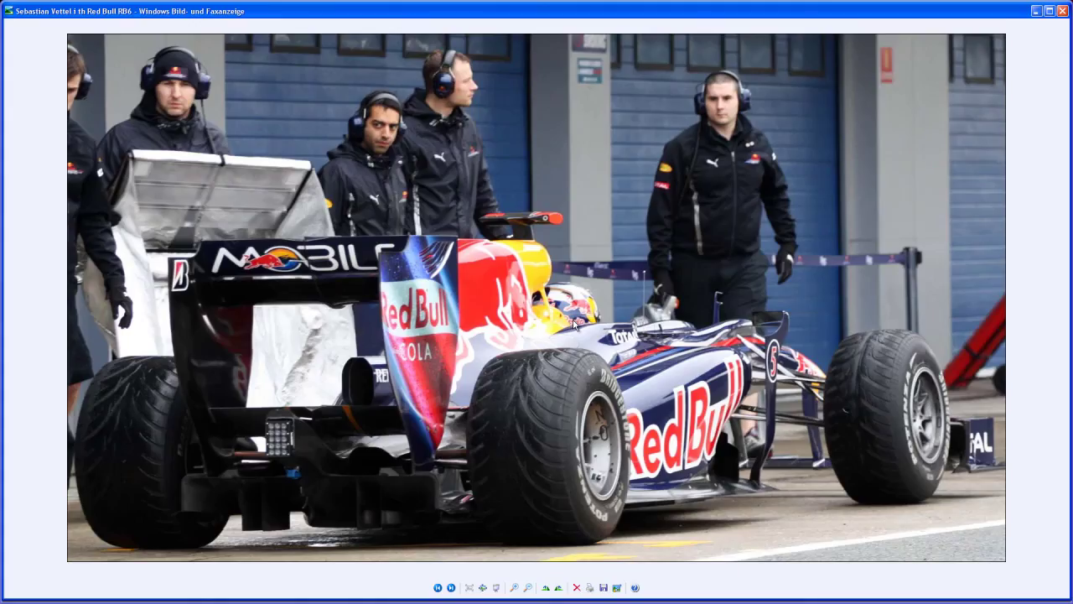
pyautogui.press('Right')
pyautogui.press('Right')
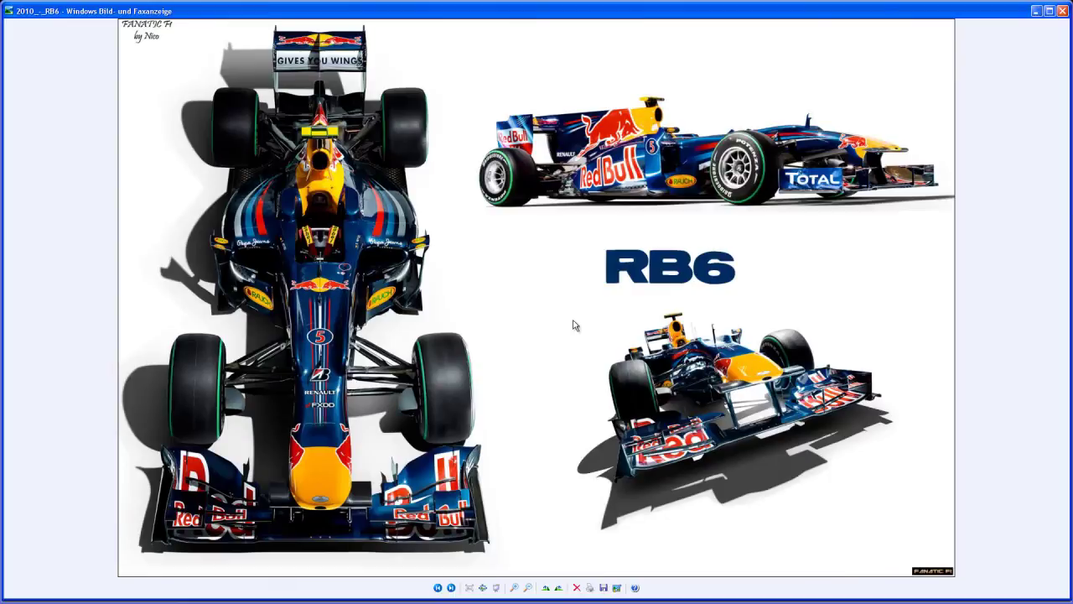
pyautogui.press('Right')
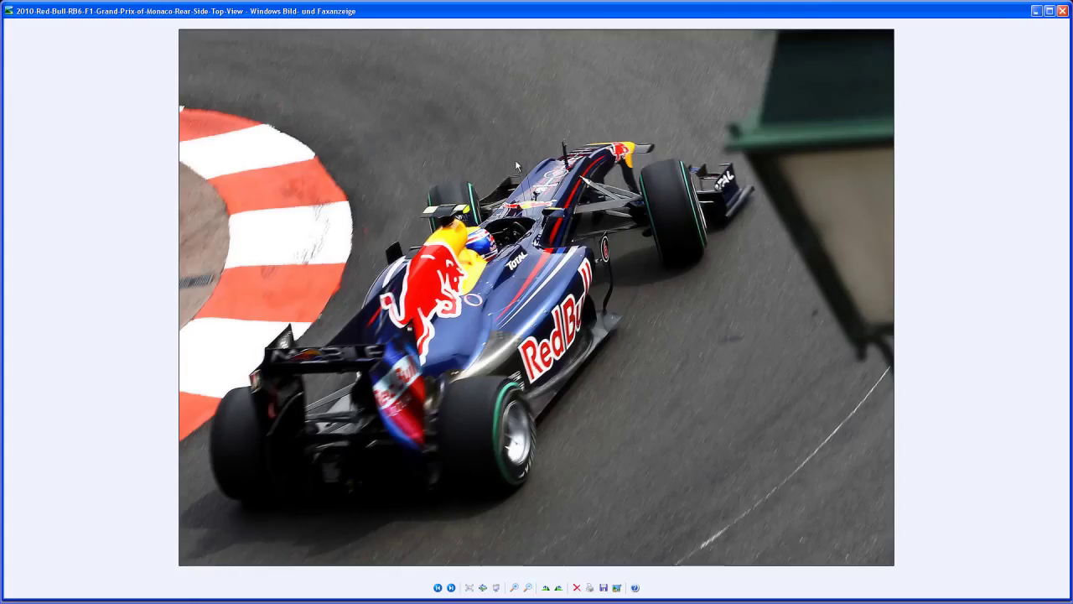
pyautogui.press('Right')
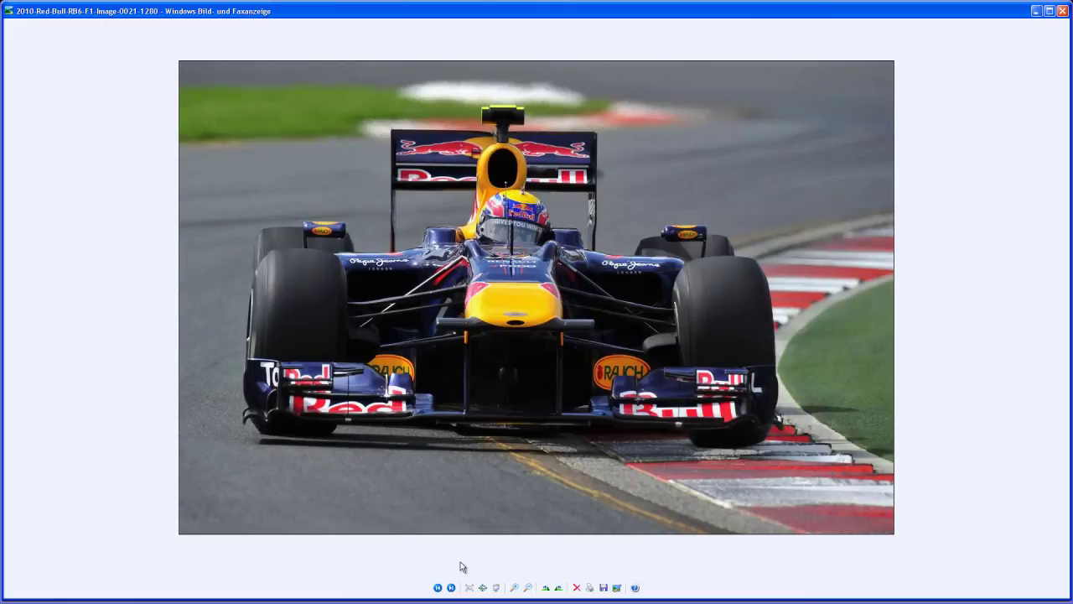
# Enlarge the front-view RB6 photo to examine the antenna, and return to Maya
pyautogui.click(516, 587)
pyautogui.click(516, 586)
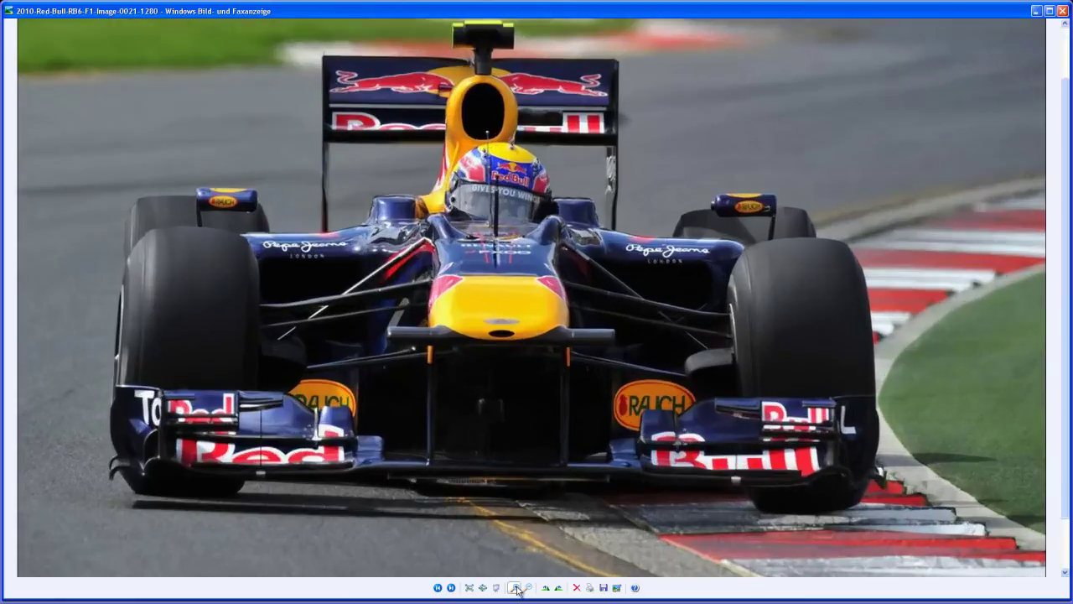
pyautogui.click(515, 587)
pyautogui.click(516, 586)
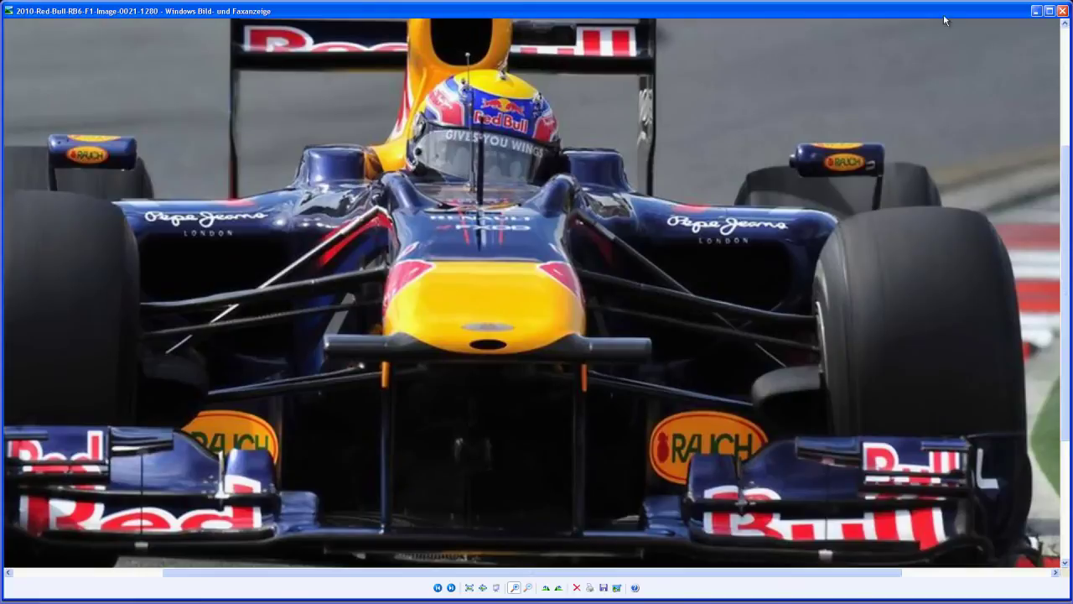
pyautogui.click(1036, 10)
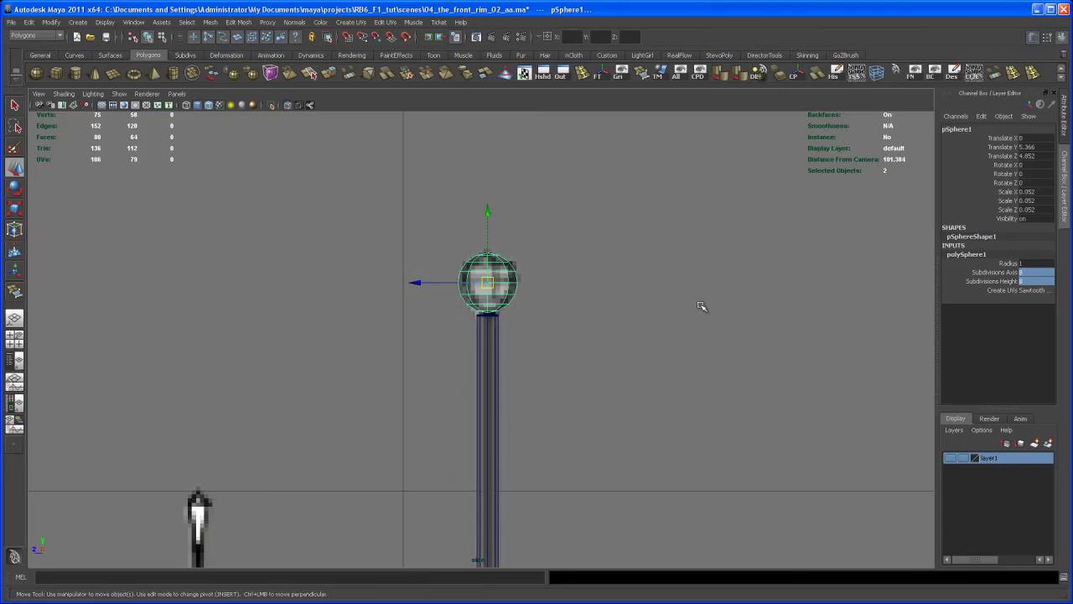
# Scale the sphere on the antenna tip down slightly to a uniform 0.051
pyautogui.keyDown('alt'); pyautogui.moveTo(595, 334); pyautogui.dragTo(619, 310, button='middle'); pyautogui.keyUp('alt')
pyautogui.keyDown('alt'); pyautogui.moveTo(601, 335); pyautogui.dragTo(636, 368, button='right'); pyautogui.keyUp('alt')
pyautogui.scroll(5, 637, 368)
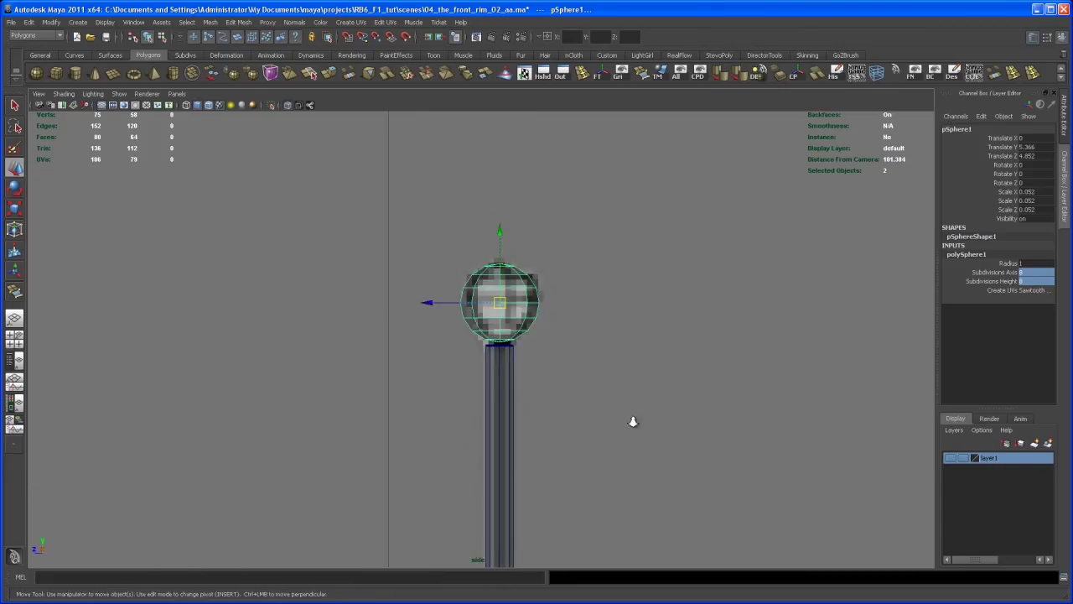
pyautogui.scroll(3, 656, 453)
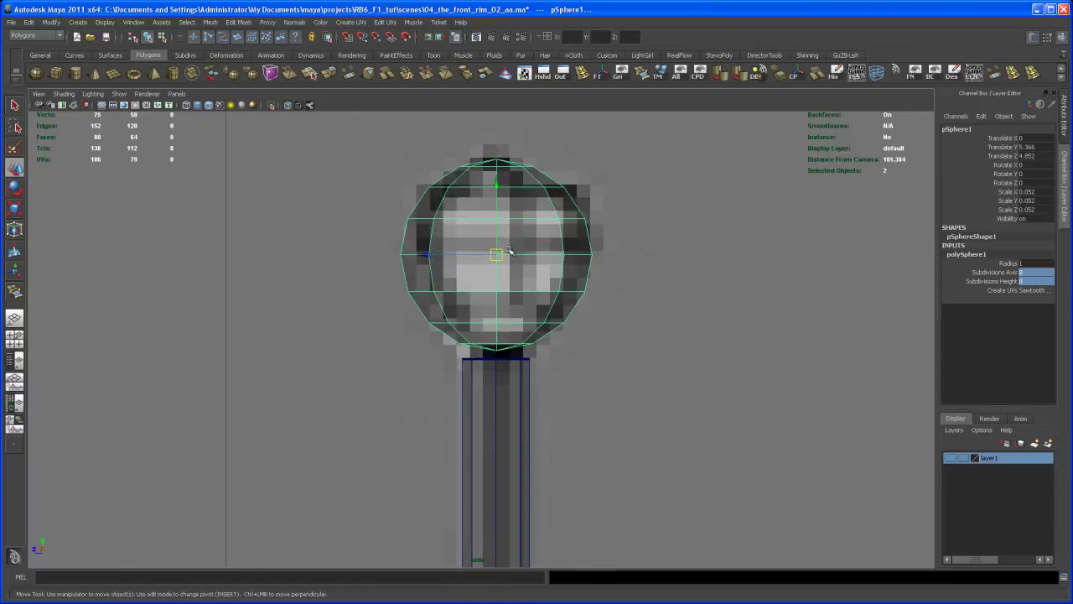
pyautogui.moveTo(495, 188)
pyautogui.mouseDown()
pyautogui.moveTo(503, 412)
pyautogui.moveTo(486, 169)
pyautogui.moveTo(486, 179)
pyautogui.mouseUp()
pyautogui.press('r')
pyautogui.moveTo(496, 253); pyautogui.dragTo(495, 260)
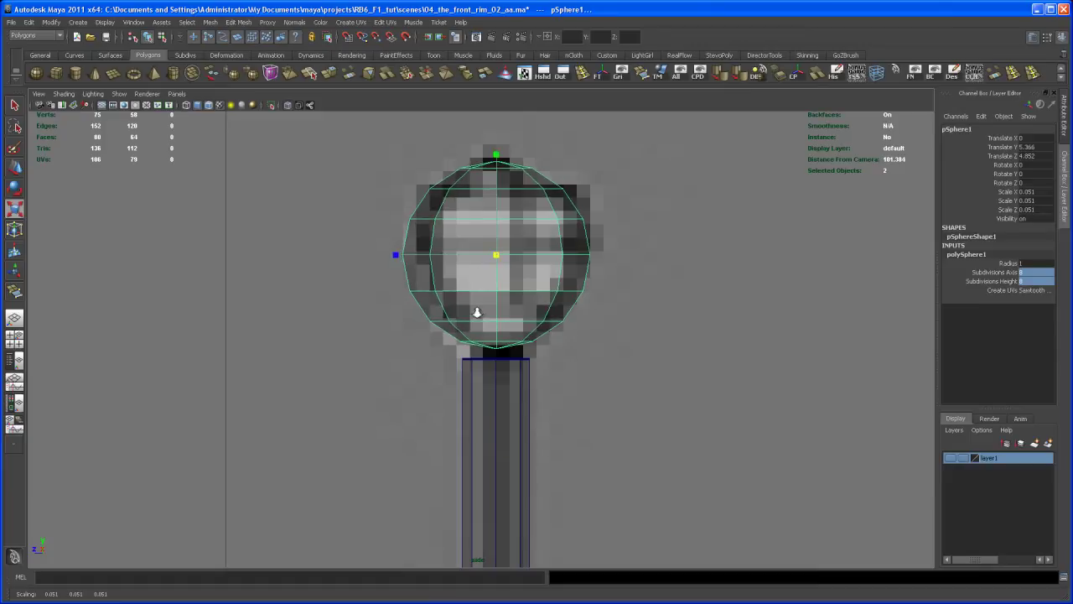
pyautogui.scroll(3, 595, 323)
pyautogui.scroll(-3, 538, 328)
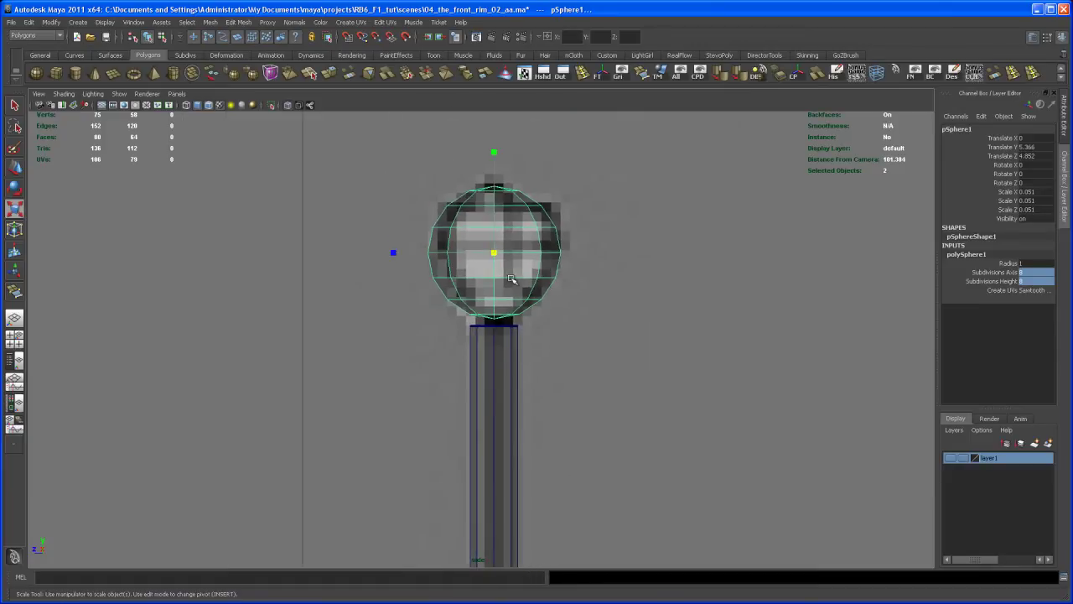
# Try shifting the sphere to about Translate Z 4.845, and undo the move
pyautogui.press('w')
pyautogui.moveTo(425, 253); pyautogui.dragTo(433, 253)
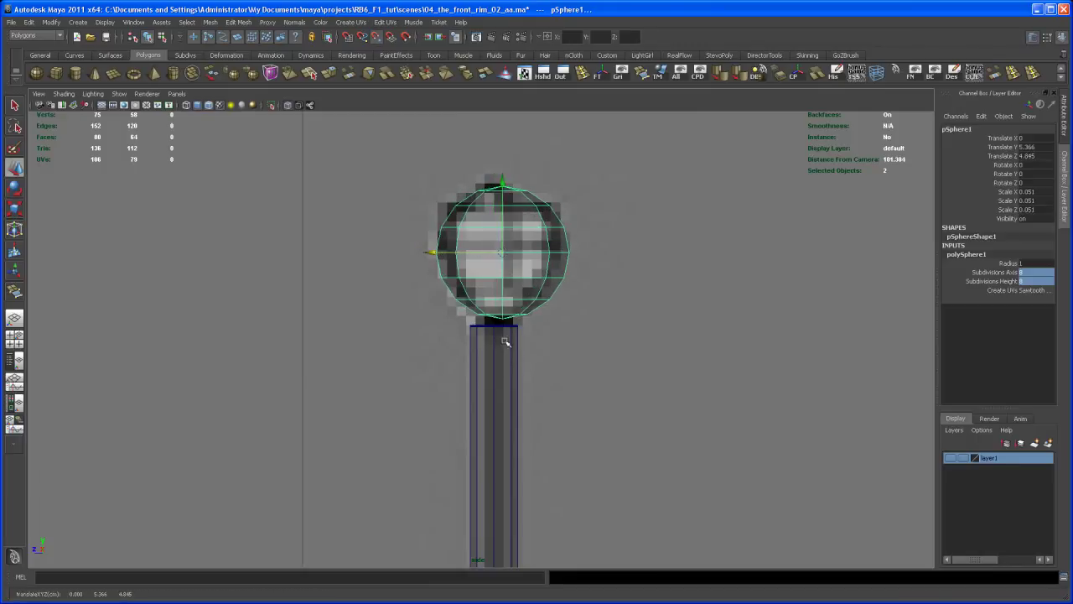
pyautogui.hotkey('ctrl', 'z')
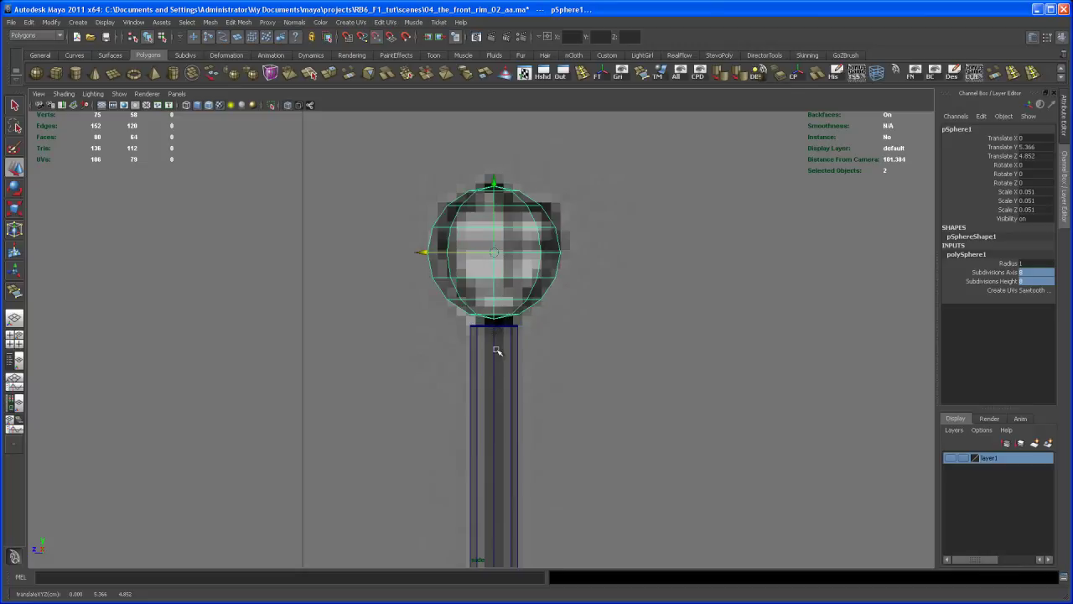
# Delete the bottom cap faces of the sphere where it meets the antenna cylinder
pyautogui.scroll(2, 537, 345)
pyautogui.rightClick(504, 290)
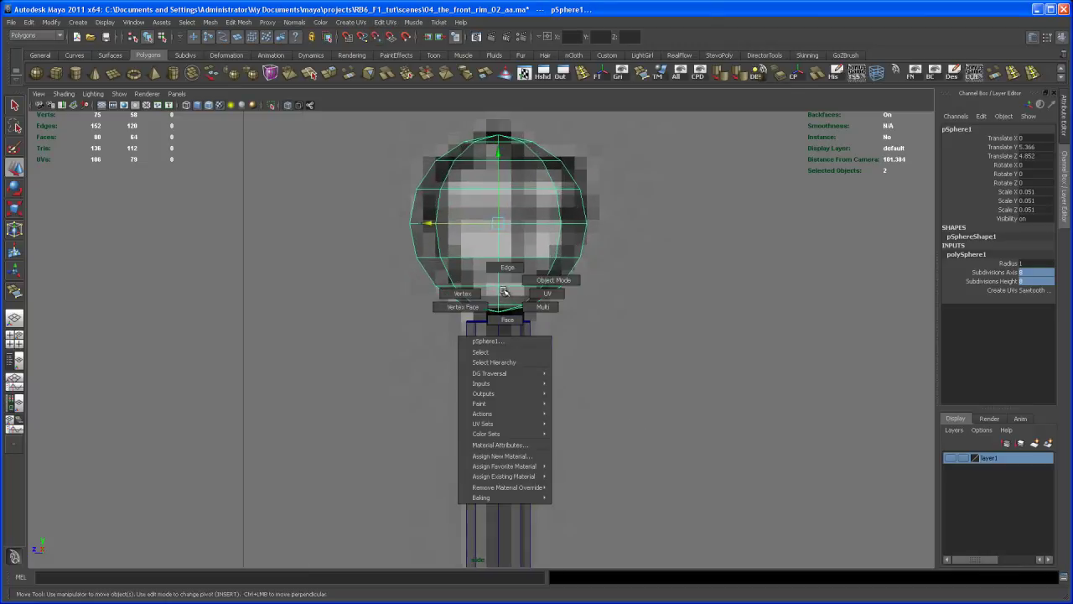
pyautogui.click(507, 320)
pyautogui.moveTo(434, 330); pyautogui.dragTo(569, 306)
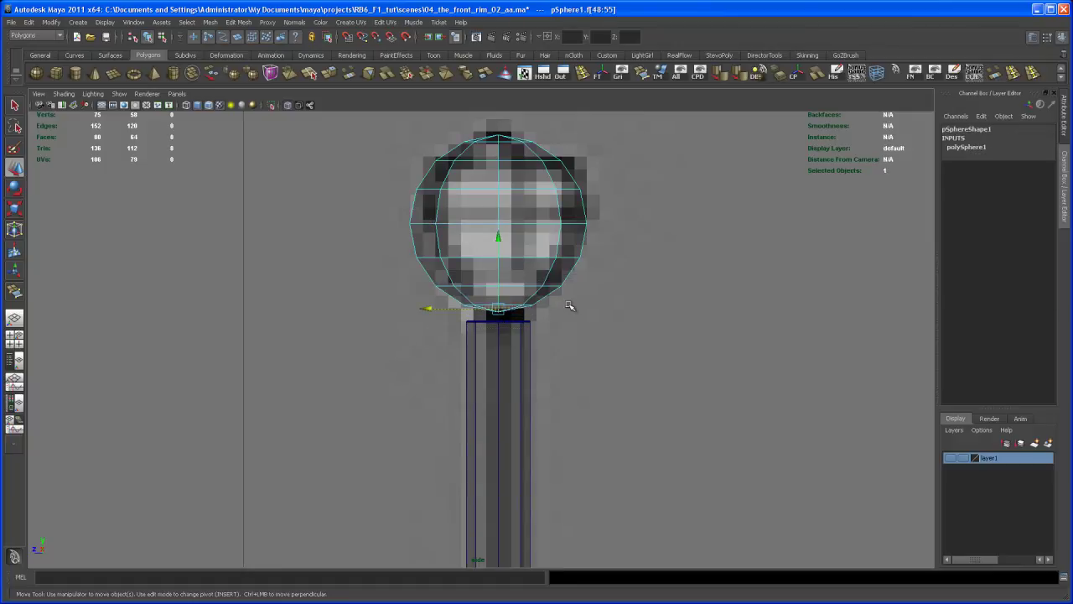
pyautogui.press('Delete')
# Combine the open-bottomed sphere and the antenna cylinder into a single polygon mesh
pyautogui.keyDown('alt'); pyautogui.moveTo(522, 326); pyautogui.dragTo(527, 377, button='middle'); pyautogui.keyUp('alt')
pyautogui.keyDown('alt'); pyautogui.moveTo(528, 377); pyautogui.dragTo(692, 449, button='right'); pyautogui.keyUp('alt')
pyautogui.moveTo(692, 449)
pyautogui.keyDown('alt'); pyautogui.mouseDown(button='middle')
pyautogui.moveTo(670, 508)
pyautogui.moveTo(675, 460)
pyautogui.mouseUp(button='middle'); pyautogui.keyUp('alt')
pyautogui.moveTo(516, 247); pyautogui.dragTo(551, 225, button='right')
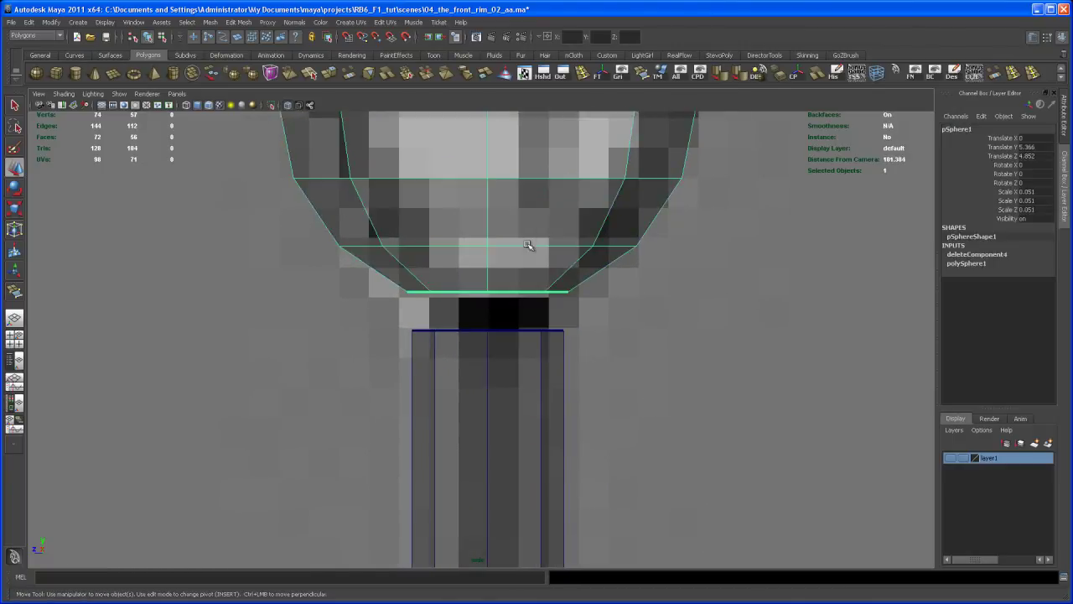
pyautogui.keyDown('shift'); pyautogui.click(500, 375); pyautogui.keyUp('shift')
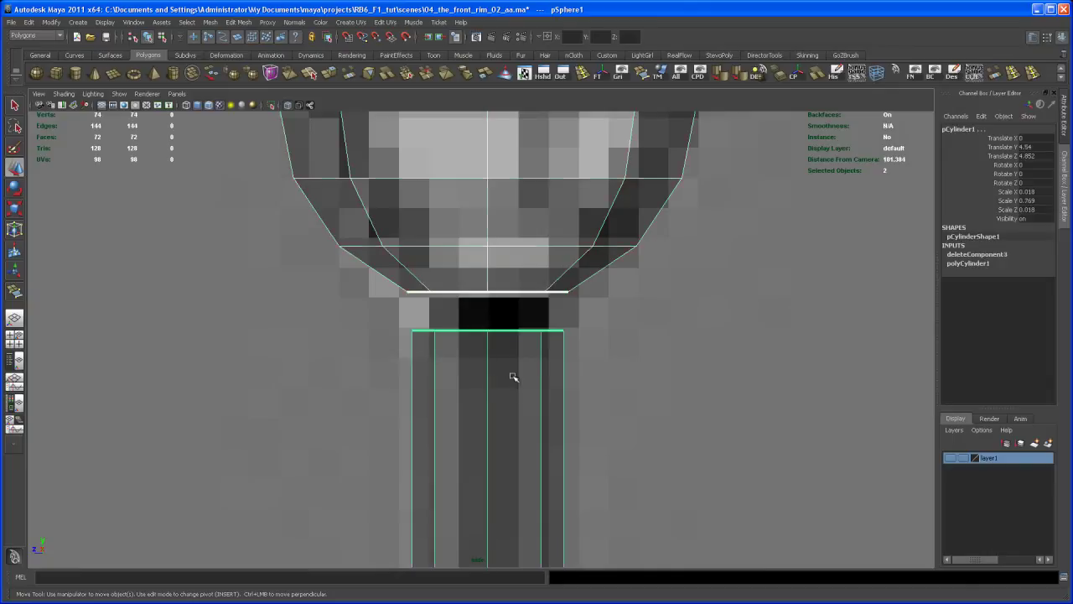
pyautogui.scroll(-8, 517, 345)
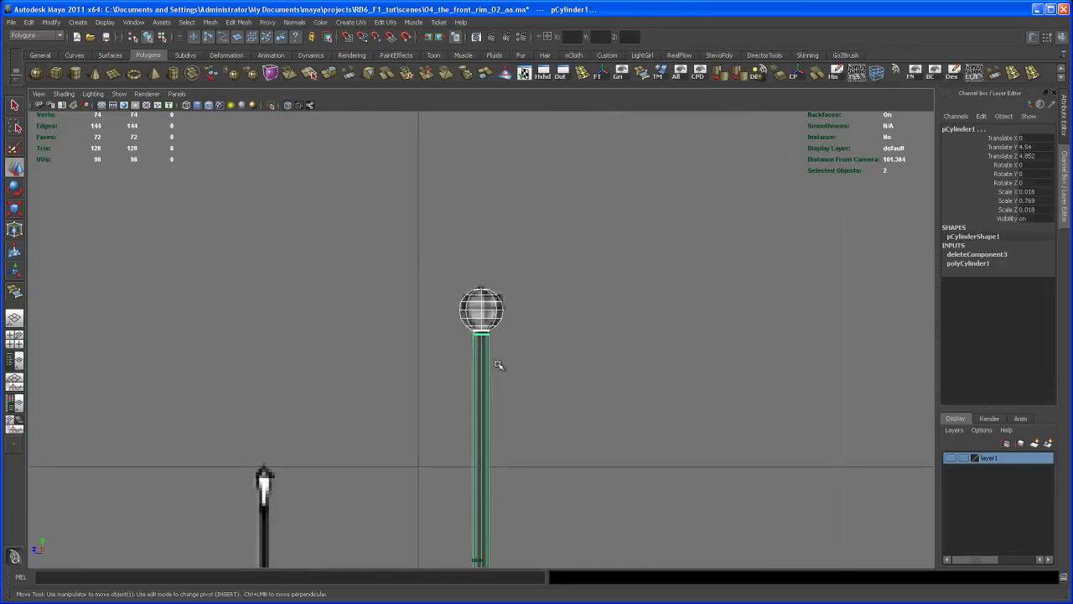
pyautogui.click(192, 74)
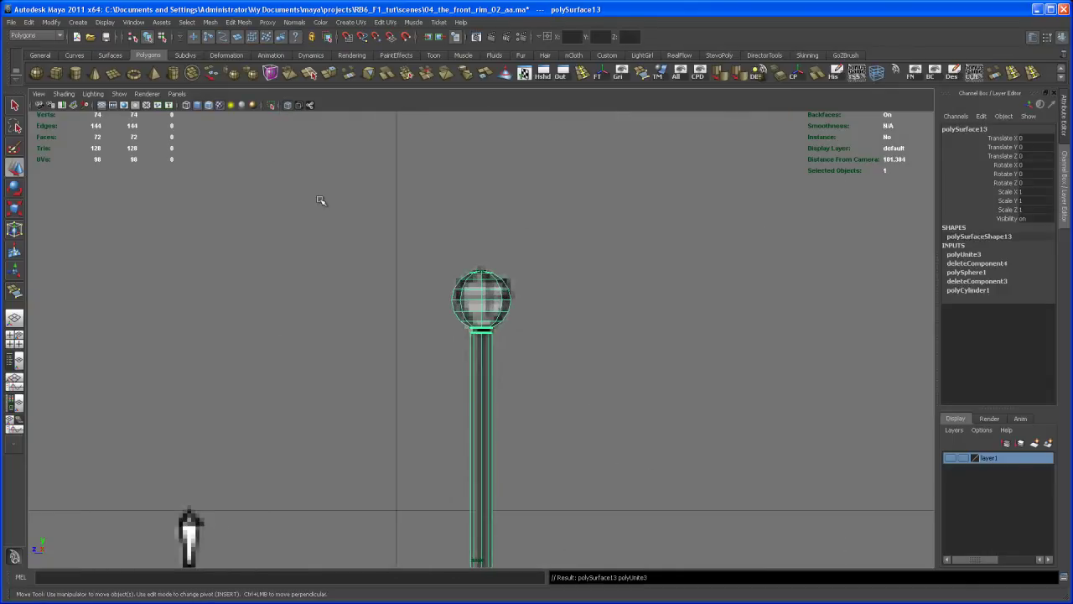
# Bridge the sphere's bottom border edge loop to the cylinder's top border loop with a linear path and 3 divisions
pyautogui.scroll(6, 683, 453)
pyautogui.scroll(2, 539, 331)
pyautogui.moveTo(511, 284); pyautogui.dragTo(508, 253, button='right')
pyautogui.press('q')
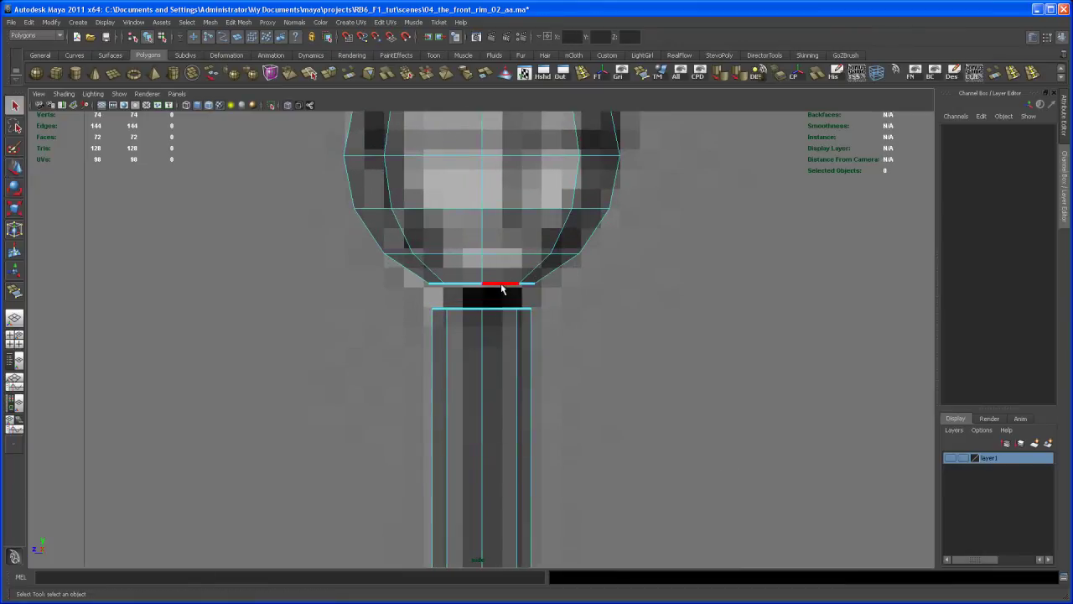
pyautogui.doubleClick(502, 285)
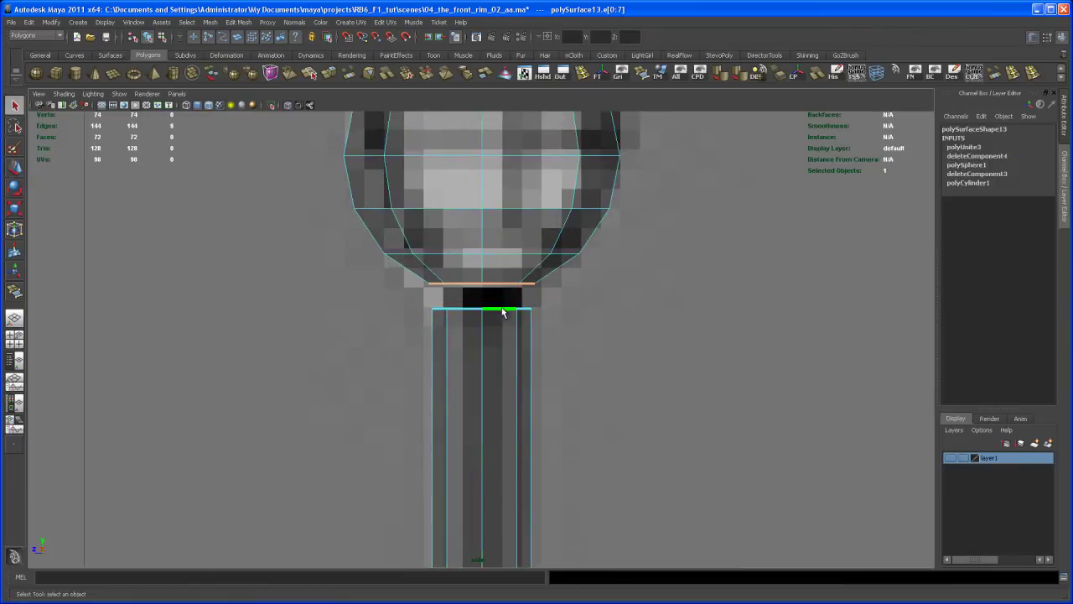
pyautogui.click(211, 22)
pyautogui.moveTo(238, 22)
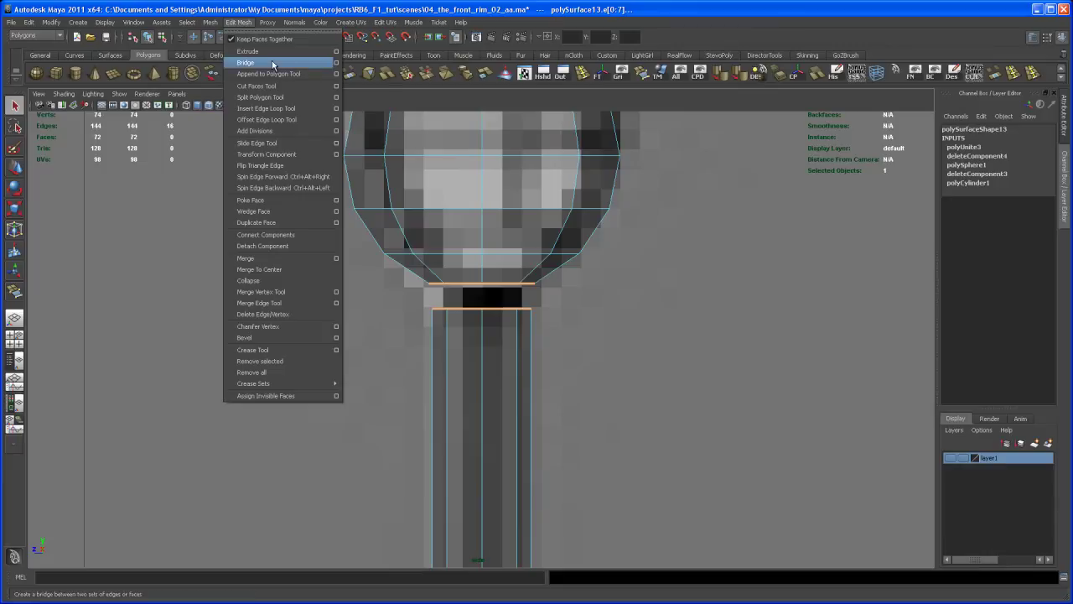
pyautogui.click(337, 64)
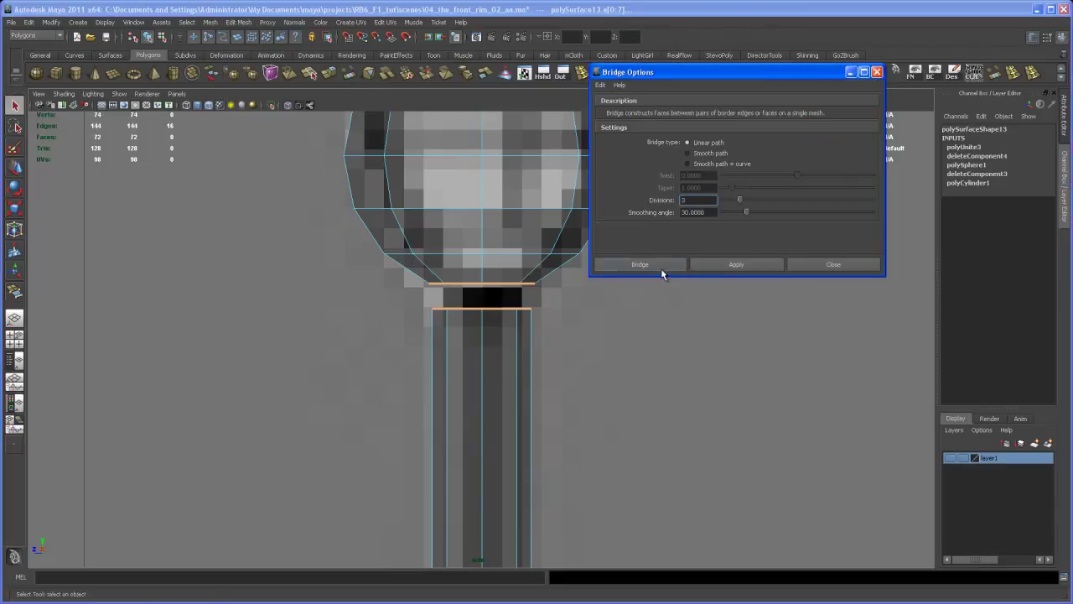
pyautogui.click(714, 265)
pyautogui.click(815, 263)
# Examine the bridged antenna against the blueprints in the perspective view, returning it to object mode with nothing selected
pyautogui.keyDown('alt'); pyautogui.moveTo(684, 307); pyautogui.dragTo(612, 437, button='right'); pyautogui.keyUp('alt')
pyautogui.keyDown('alt'); pyautogui.moveTo(612, 437); pyautogui.dragTo(575, 482, button='middle'); pyautogui.keyUp('alt')
pyautogui.press('space')
pyautogui.press('space')
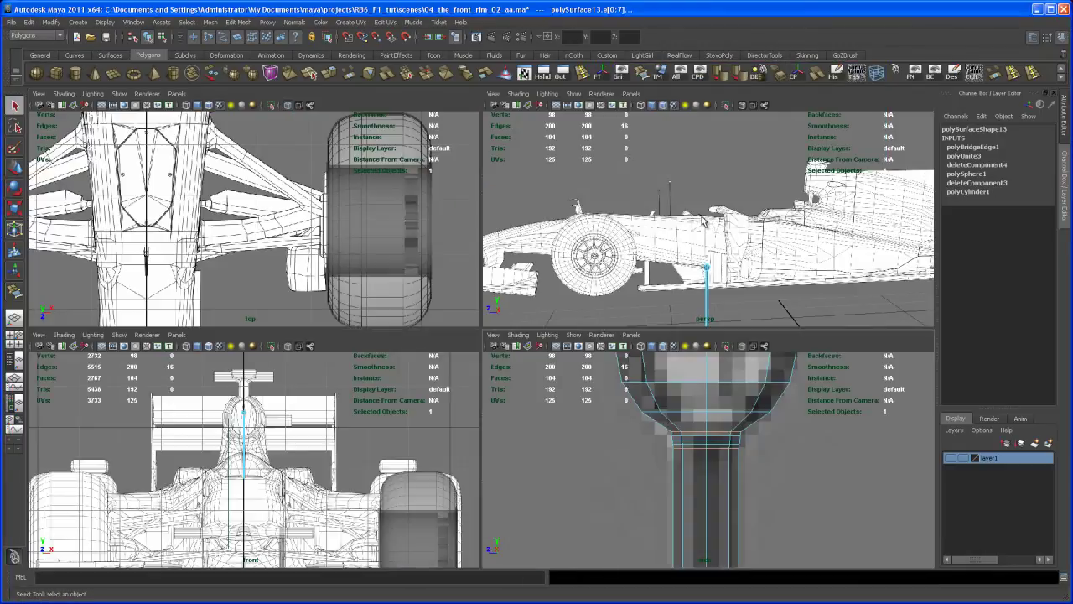
pyautogui.keyDown('alt'); pyautogui.moveTo(729, 330); pyautogui.dragTo(589, 409, button='right'); pyautogui.keyUp('alt')
pyautogui.keyDown('alt'); pyautogui.moveTo(588, 410); pyautogui.dragTo(654, 342, button='middle'); pyautogui.keyUp('alt')
pyautogui.keyDown('alt'); pyautogui.moveTo(654, 342); pyautogui.dragTo(553, 379, button='right'); pyautogui.keyUp('alt')
pyautogui.keyDown('alt'); pyautogui.moveTo(553, 380); pyautogui.dragTo(578, 311); pyautogui.keyUp('alt')
pyautogui.moveTo(562, 282); pyautogui.dragTo(597, 269, button='right')
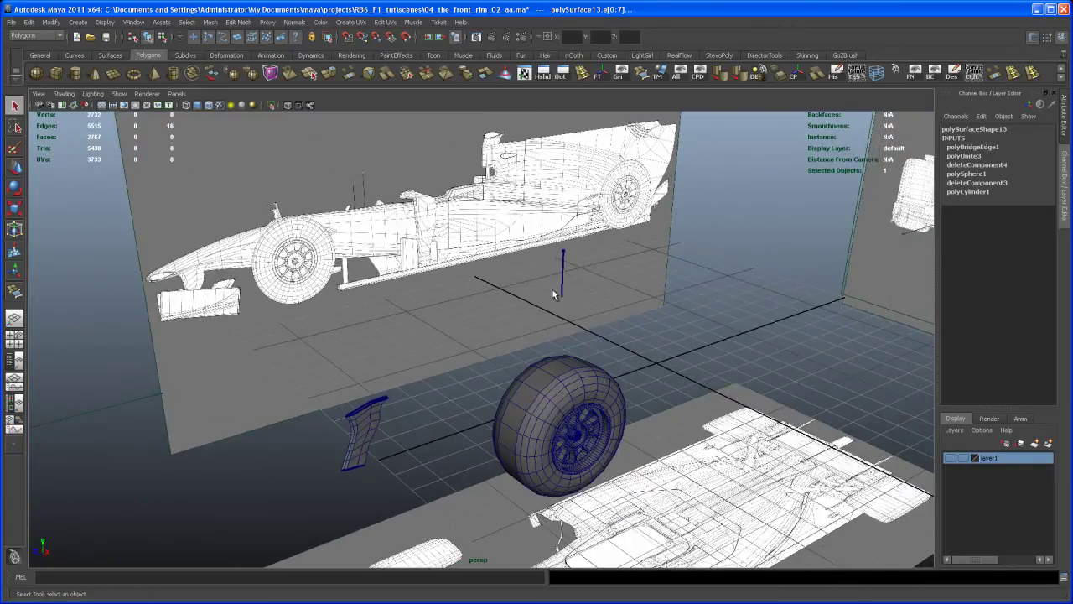
pyautogui.click(563, 289)
pyautogui.keyDown('alt'); pyautogui.moveTo(591, 315); pyautogui.dragTo(589, 338, button='middle'); pyautogui.keyUp('alt')
pyautogui.click(588, 337)
pyautogui.keyDown('alt'); pyautogui.moveTo(588, 336); pyautogui.dragTo(564, 358); pyautogui.keyUp('alt')
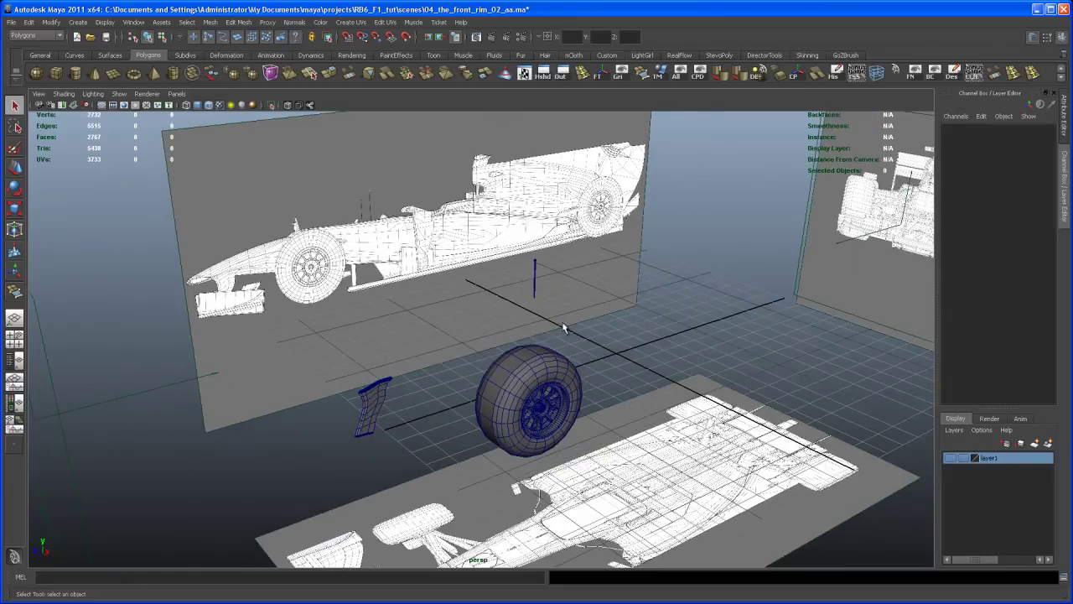